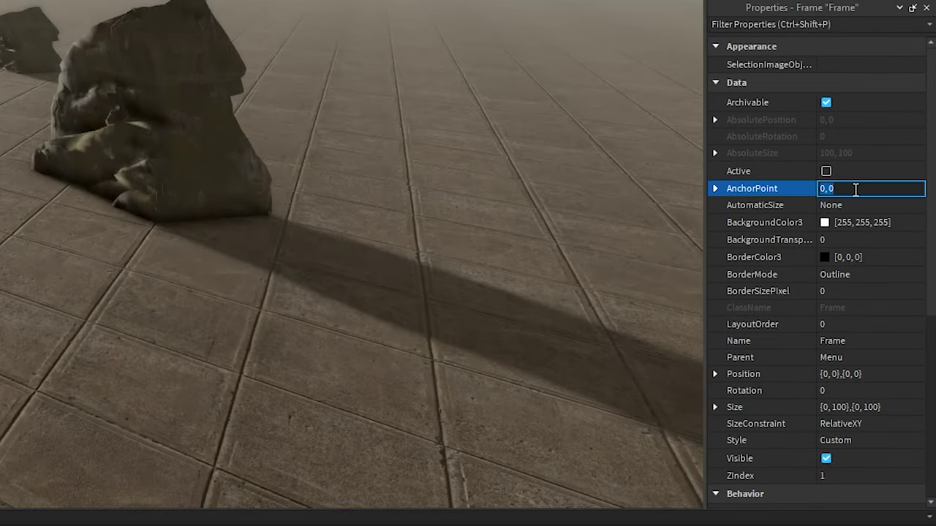
Step: Set the frame's AnchorPoint to 0.5, 0.5 and its Size X and Y offsets to 0
text(0.5,0.5)
key(Return)
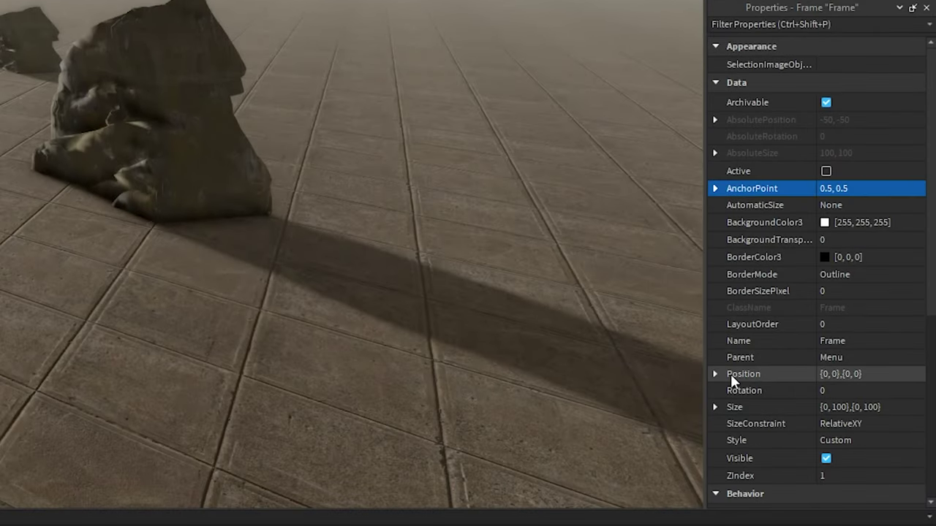
scroll(723, 365, down, 3)
click(715, 304)
click(731, 336)
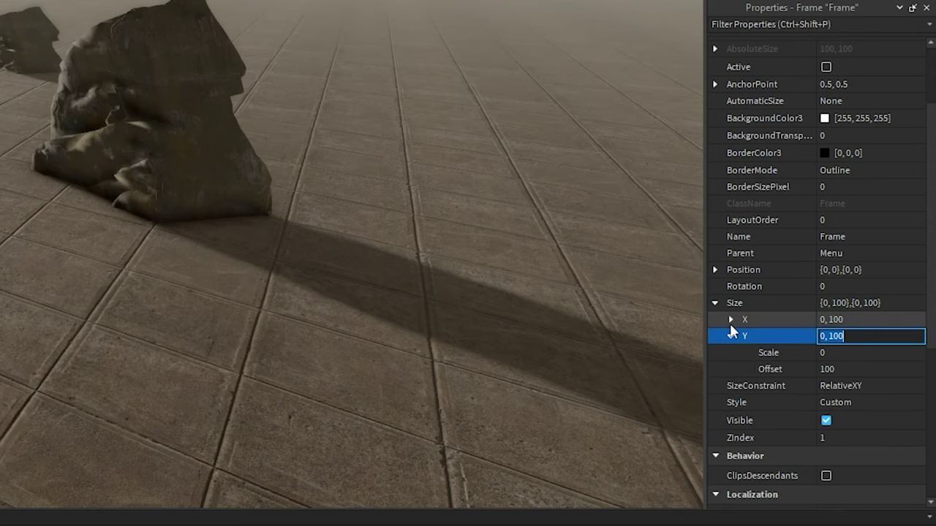
click(730, 320)
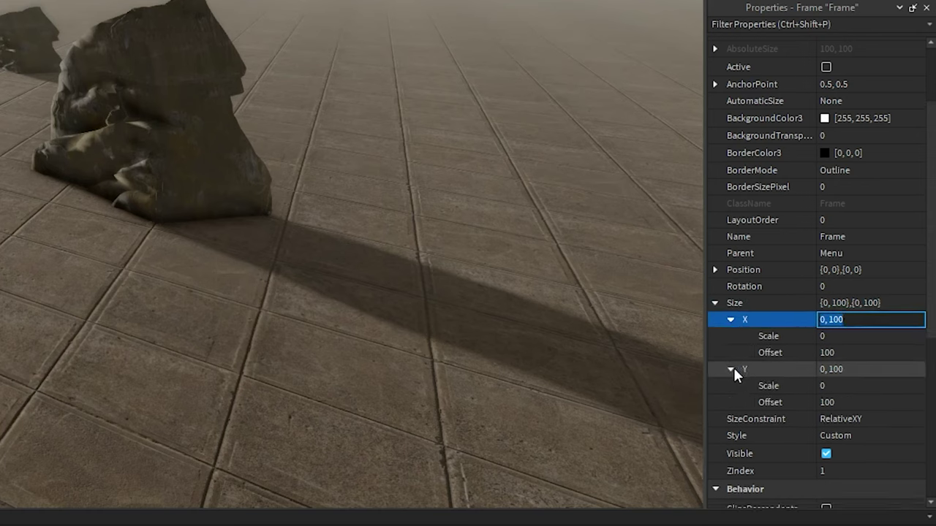
click(858, 353)
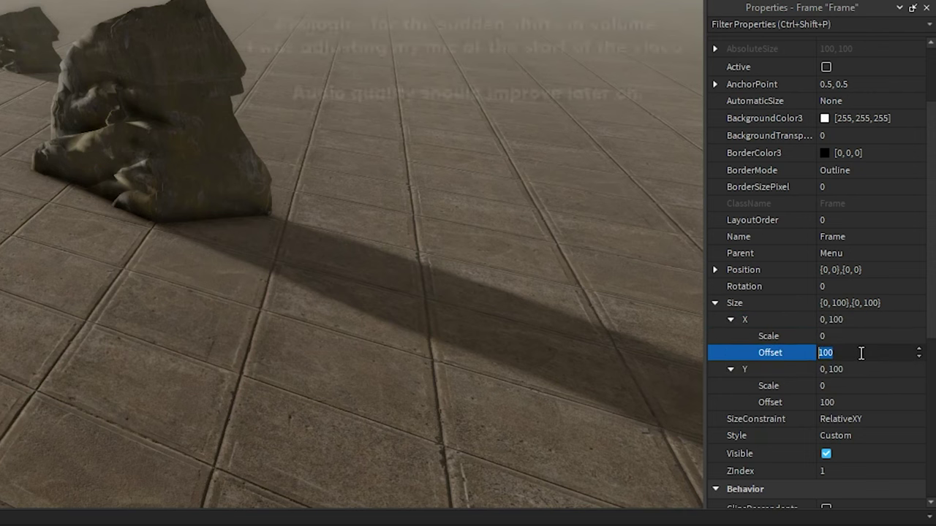
text(0)
click(835, 402)
text(0)
key(Return)
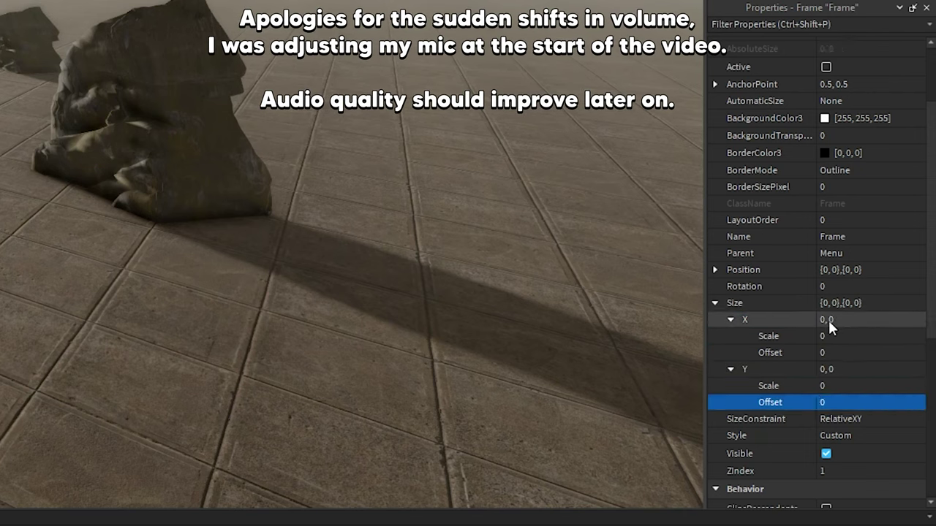
Step: Set the frame's Size scale to 1 on both X and Y
click(841, 335)
text(1)
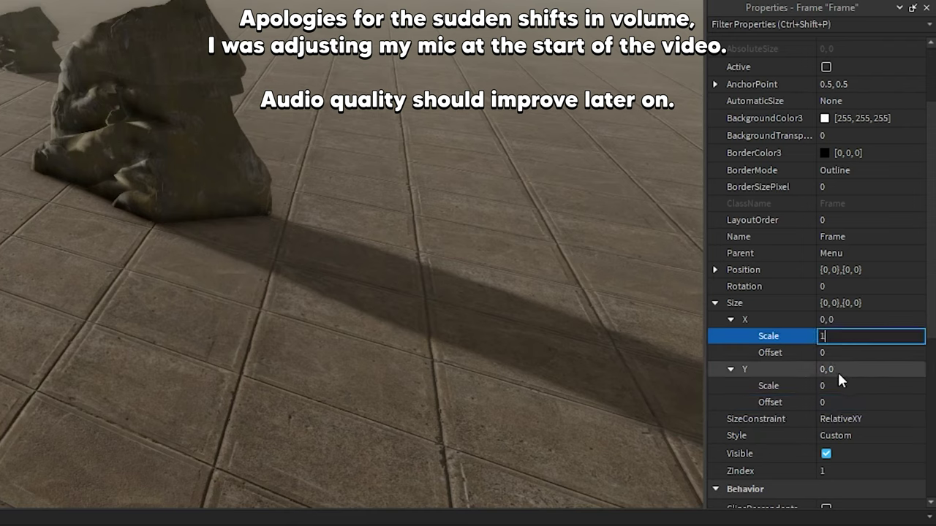
click(834, 385)
text(1)
key(Return)
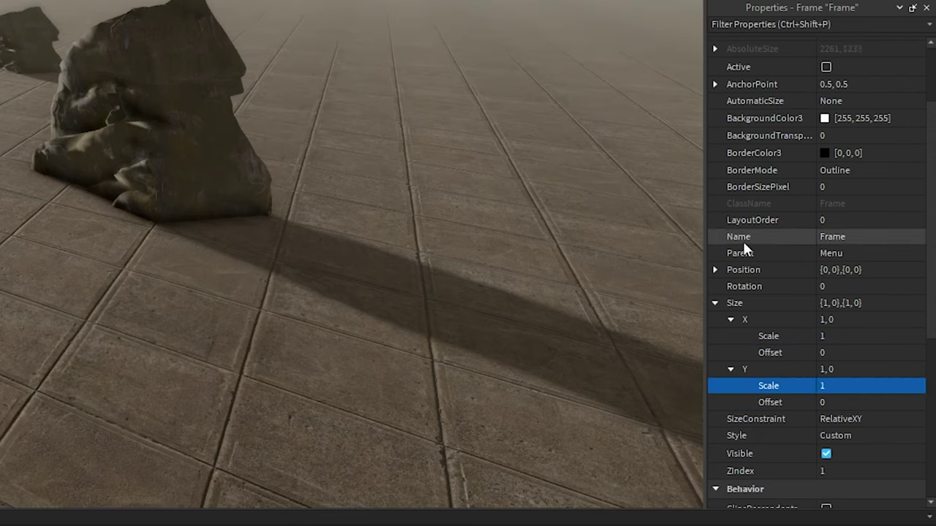
Step: Center the frame by setting its Position to {0.5, 0},{0.5, 0}
click(887, 269)
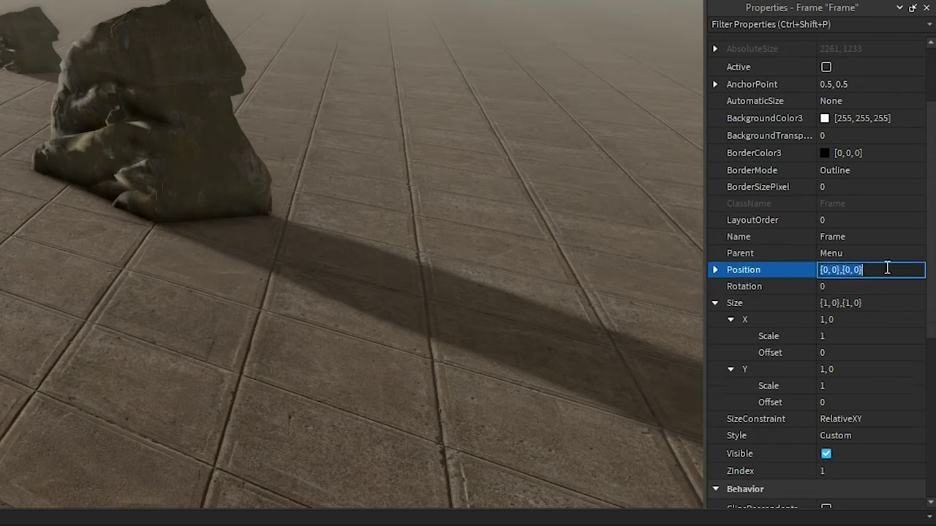
key(BackSpace)
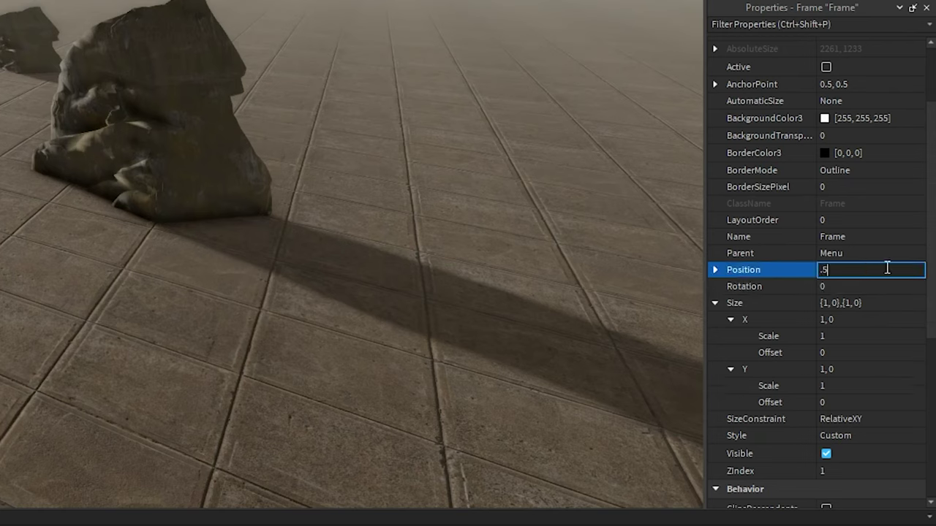
text(.5, 0},{0.5, 0)
key(Return)
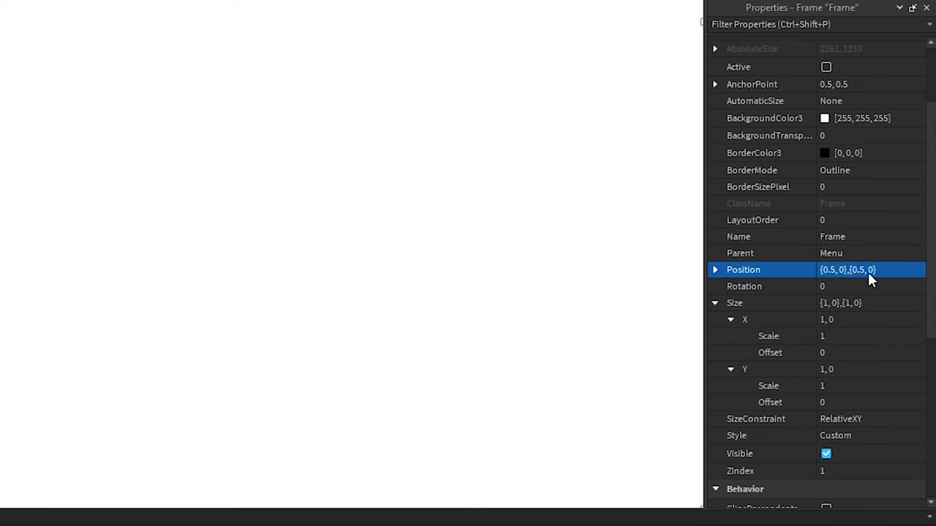
Step: Make the frame's background fully transparent with a BackgroundTransparency of 1
mouse_move(800, 187)
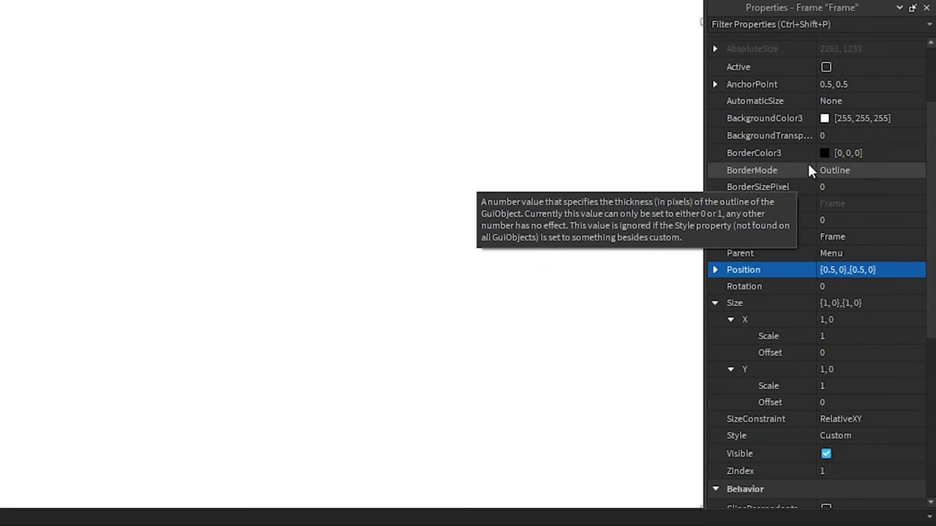
click(830, 137)
text(1)
key(Return)
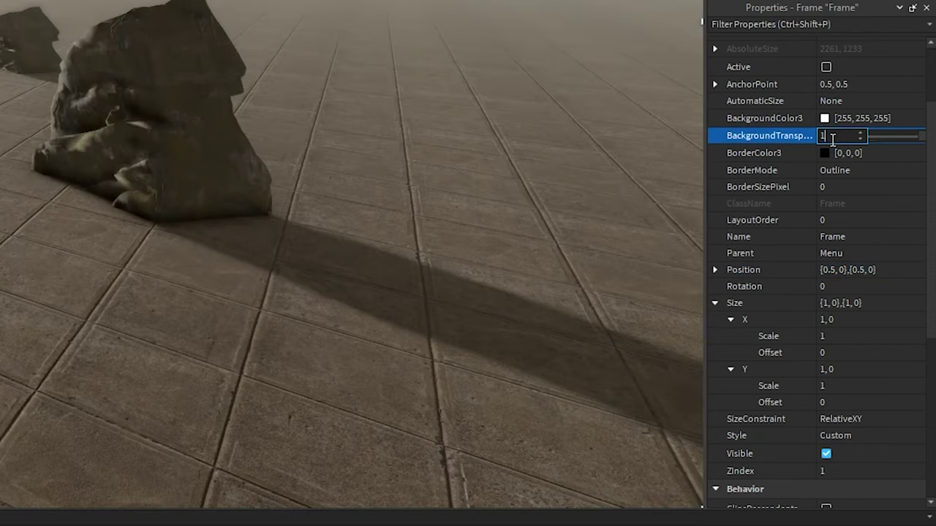
Step: Rename the frame inside the Menu ScreenGui as MainFrame
click(838, 189)
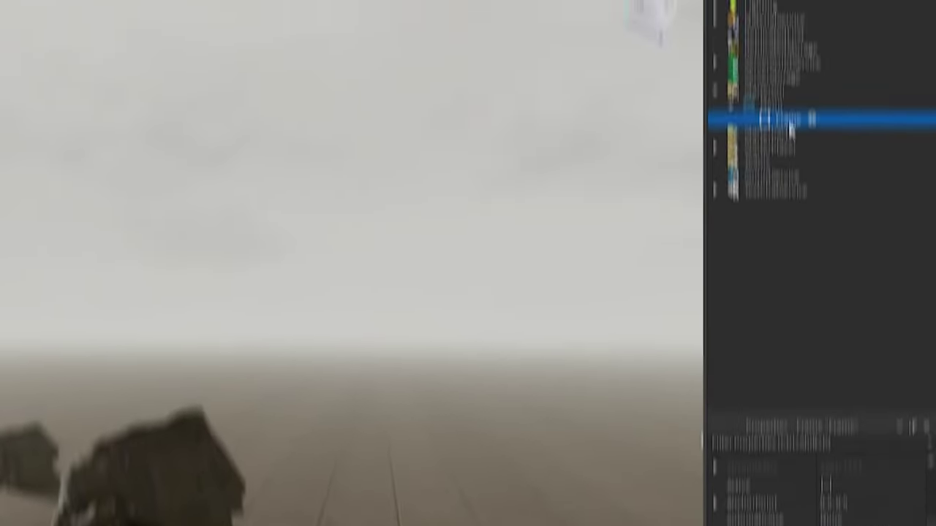
key(Return)
text(Main)
key(Return)
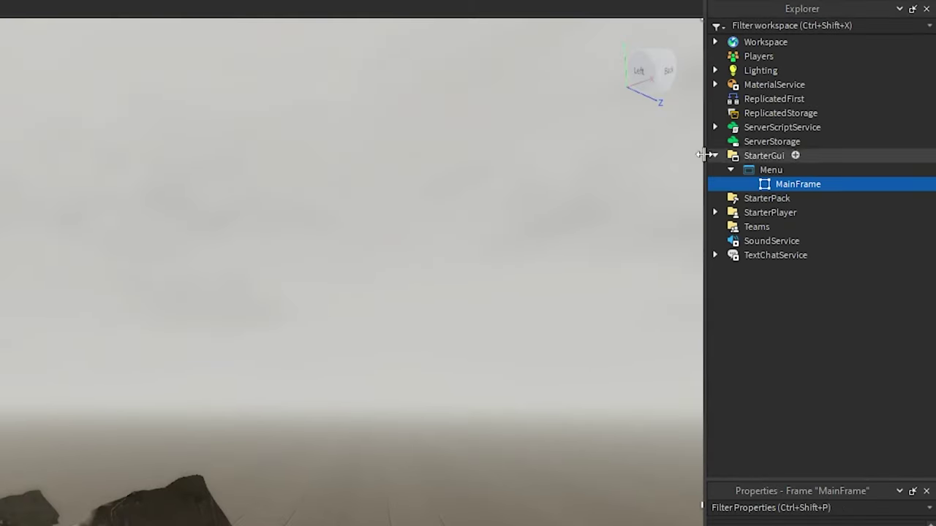
Step: Duplicate MainFrame and nest the copy inside the original MainFrame
key(ctrl+d)
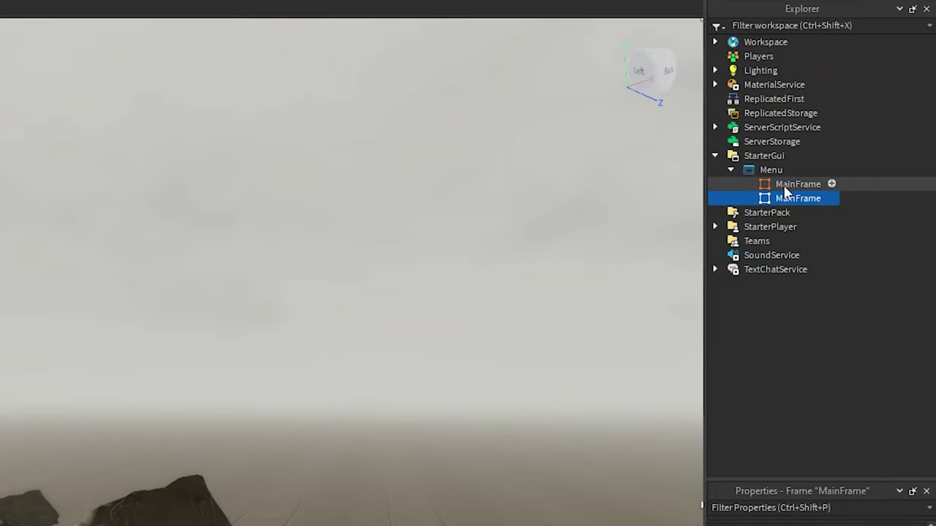
right_click(776, 198)
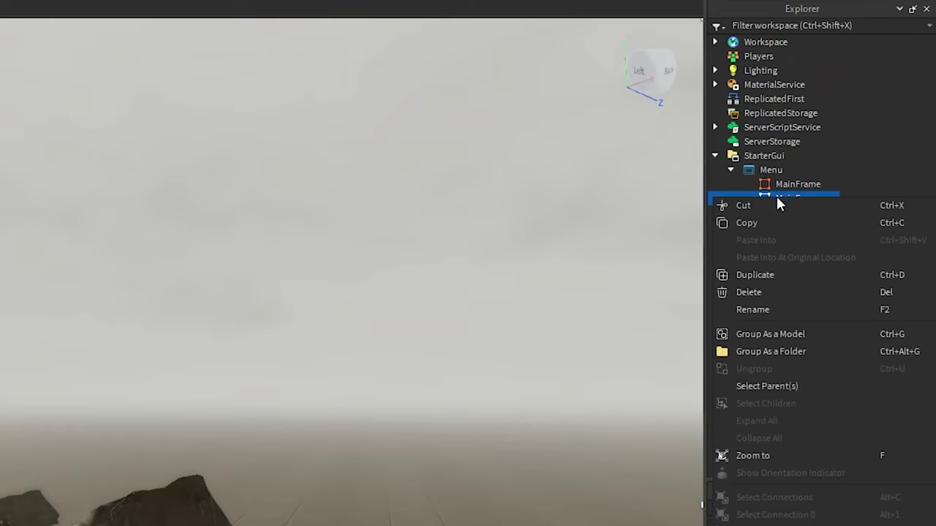
click(764, 273)
key(Delete)
drag(783, 203, 798, 187)
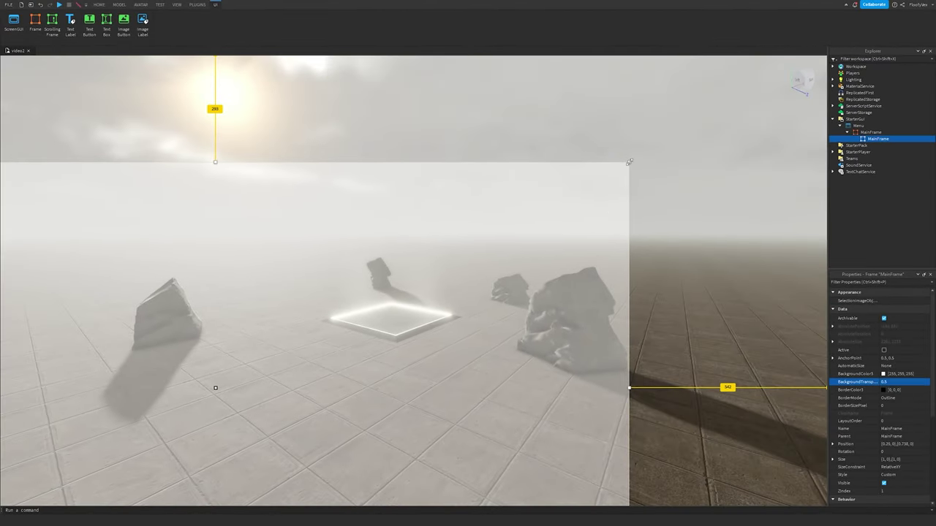
Step: Shrink the nested frame to about 398 x 274, center it horizontally in the lower half of the viewport, and rename it Buttons
drag(629, 163, 347, 313)
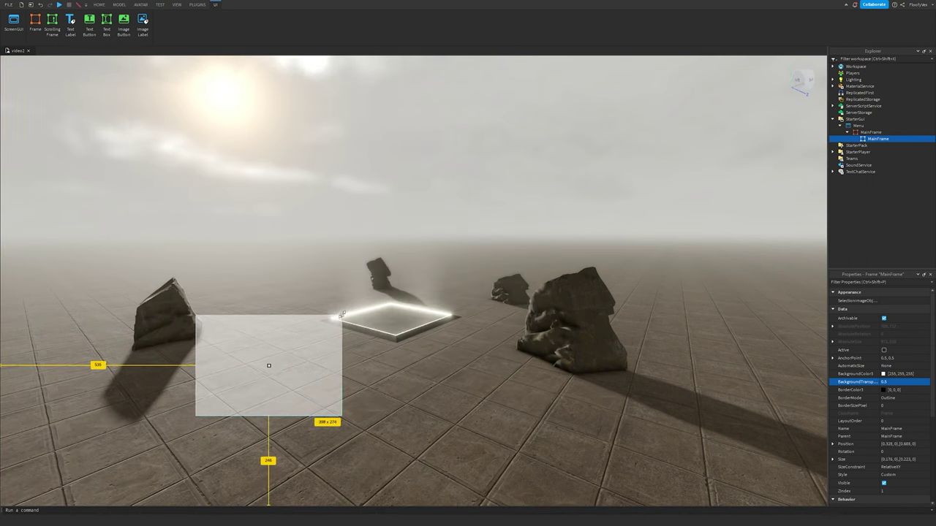
drag(309, 350, 453, 363)
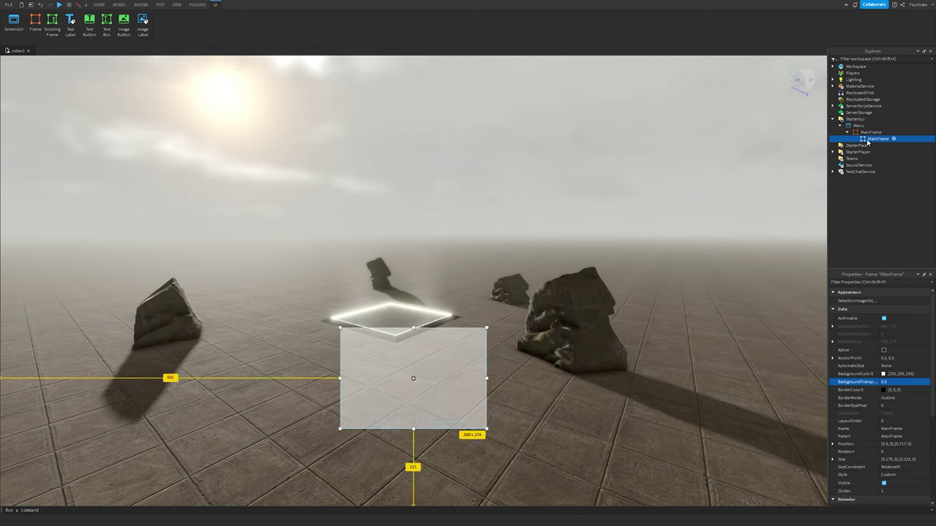
text(Nuttons)
key(Return)
Step: Place a copy of the Buttons frame above the original and enlarge it to about 650 x 296, keeping it horizontally centered
drag(364, 266, 362, 260)
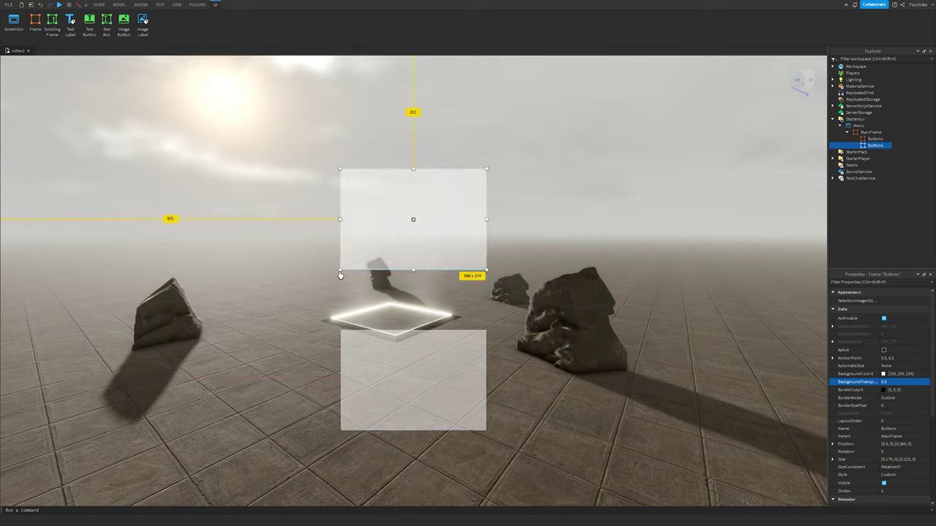
click(336, 273)
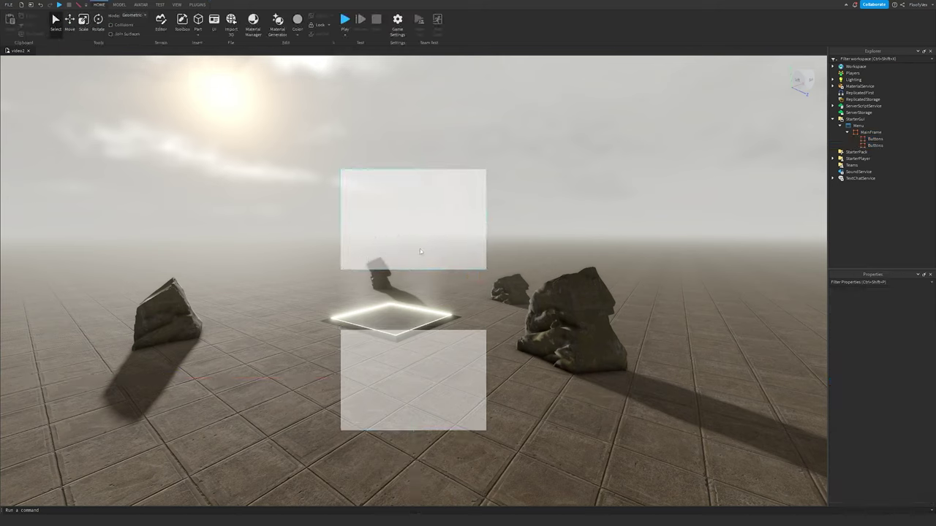
click(861, 146)
drag(339, 270, 345, 211)
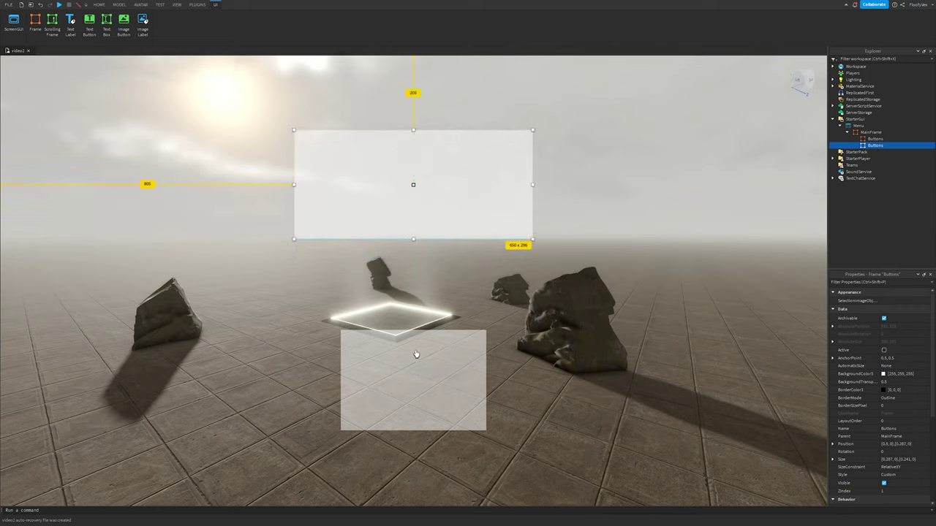
ctrl+click(416, 354)
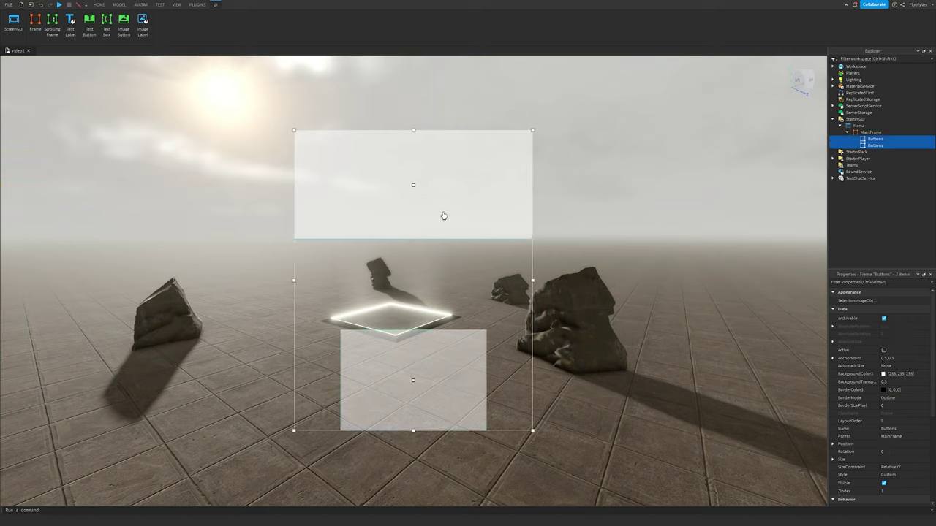
drag(436, 223, 437, 223)
click(489, 264)
click(866, 147)
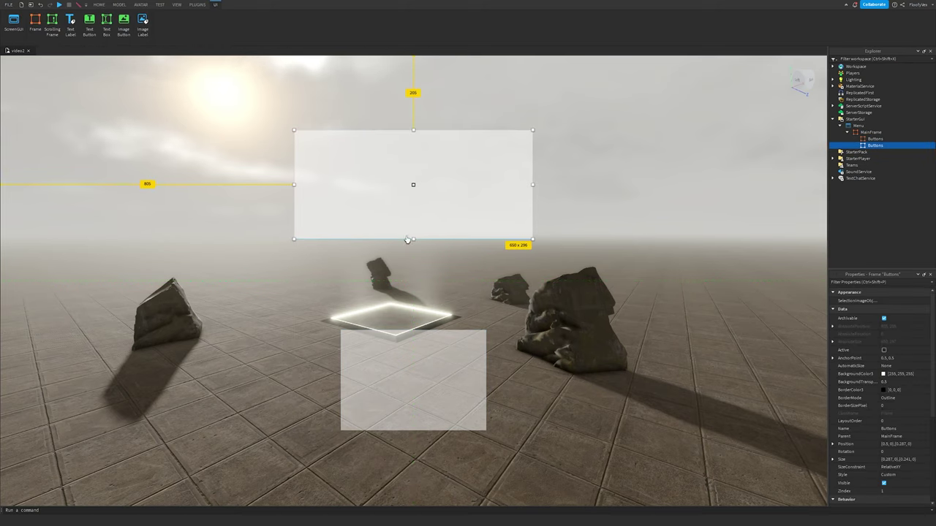
click(411, 375)
click(568, 222)
right_drag(570, 222, 592, 221)
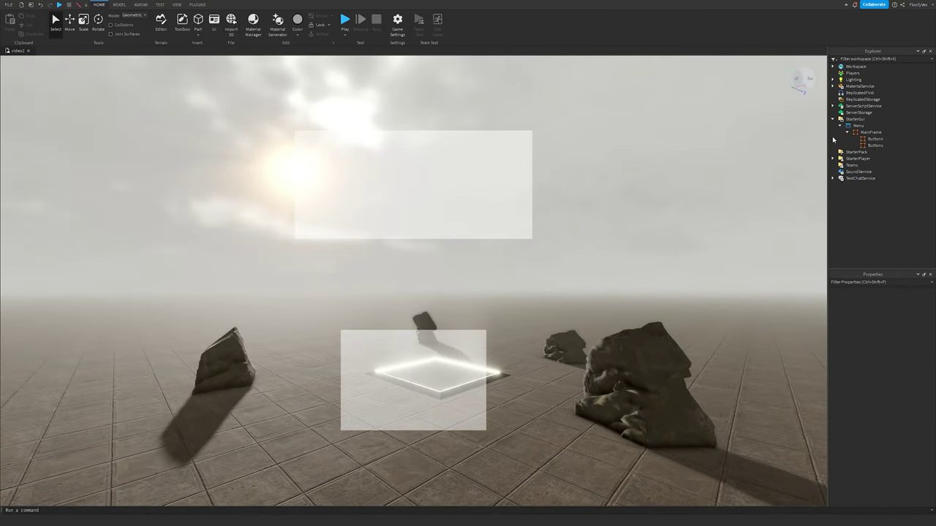
Step: Rename the upper, larger frame as Title and set its BackgroundTransparency to 0
click(875, 146)
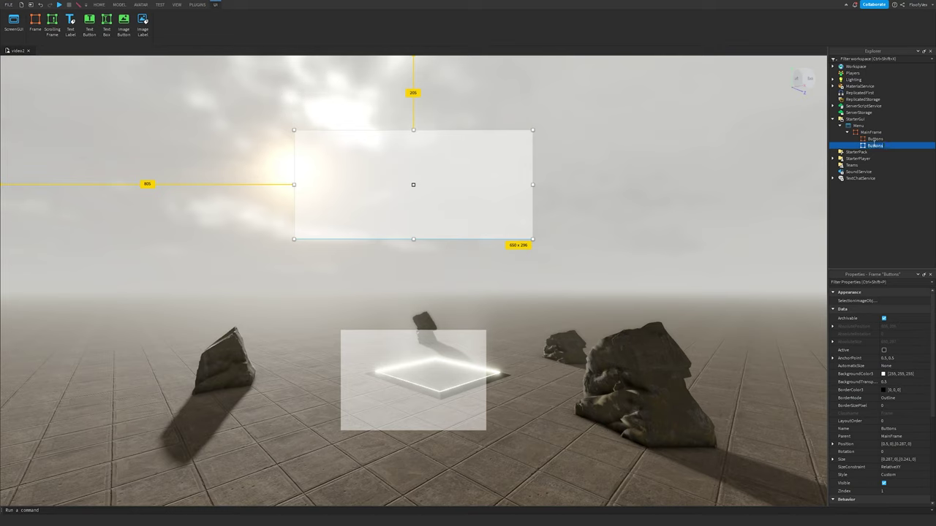
click(887, 382)
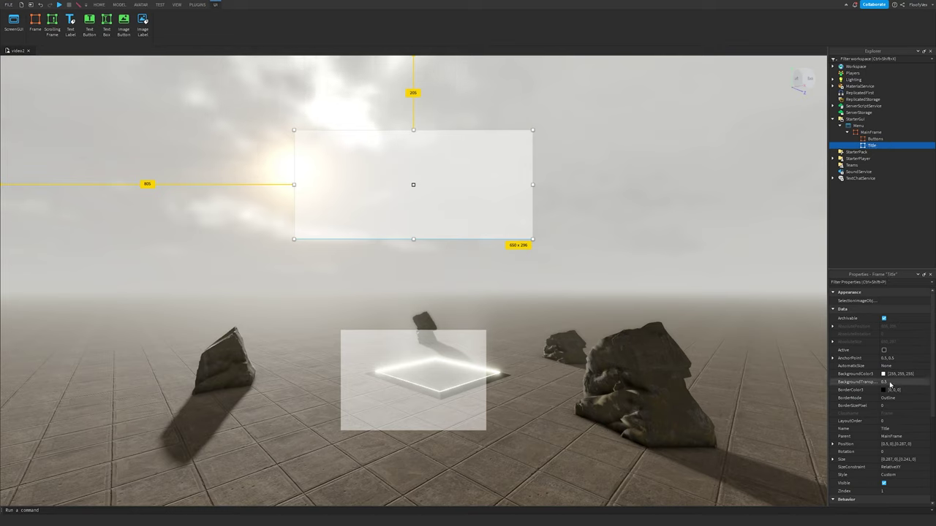
text(0)
key(Return)
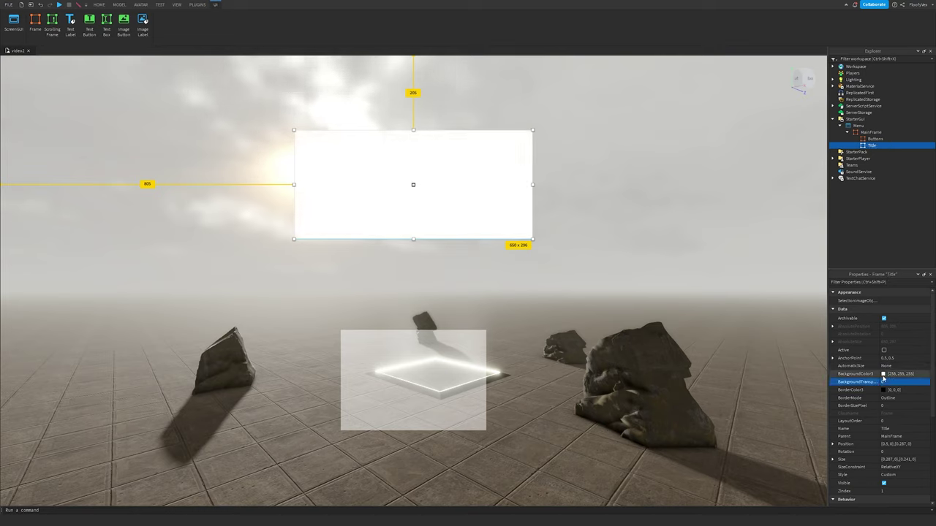
Step: Set the Title frame's BackgroundColor3 to 30, 30, 30
click(883, 373)
click(545, 327)
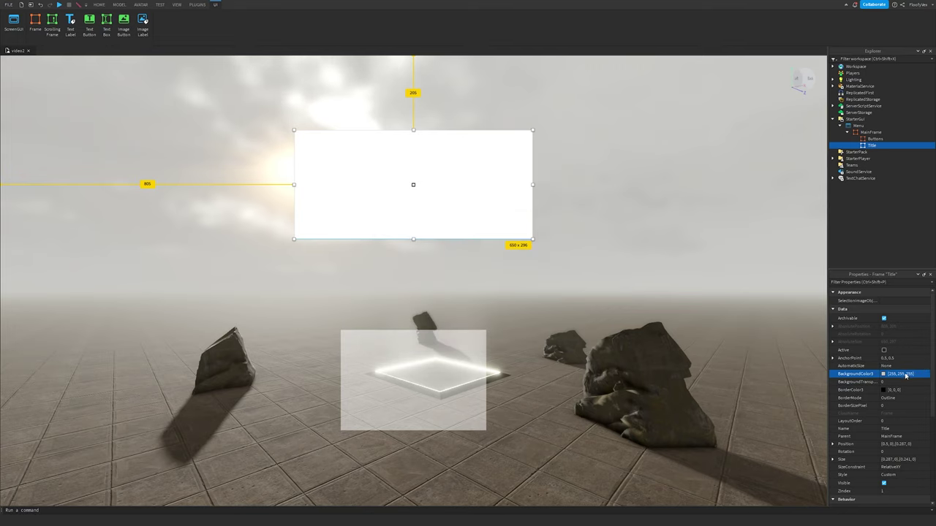
click(903, 375)
text(30)
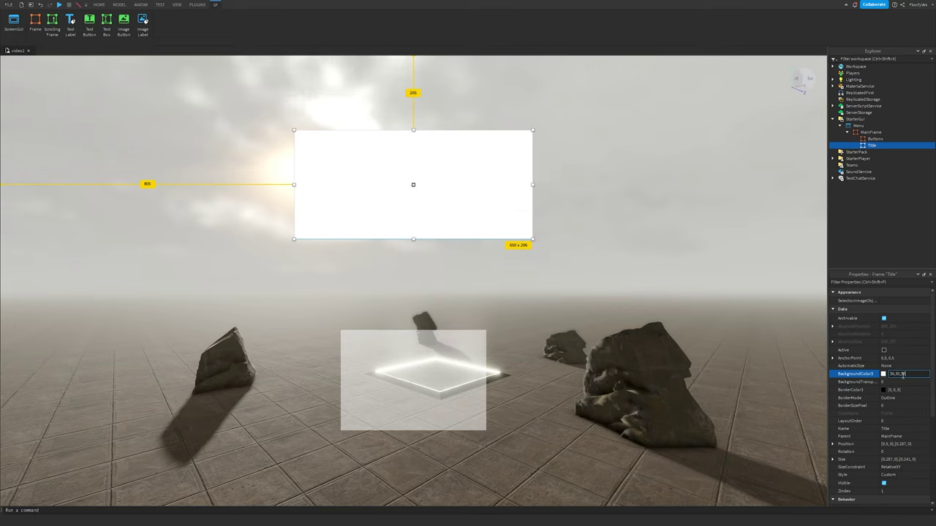
text(, 30, 30)
key(Return)
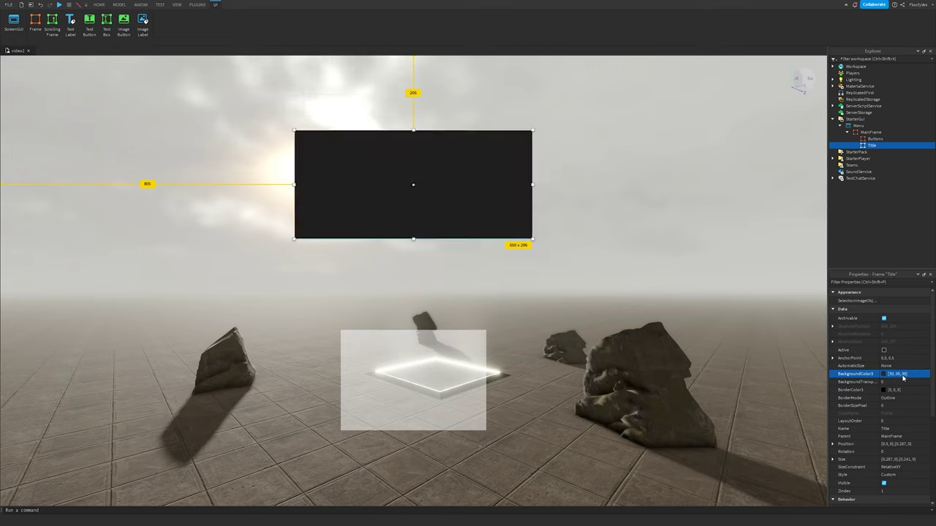
Step: Add a UICorner object to the Title frame
click(882, 145)
text(ui)
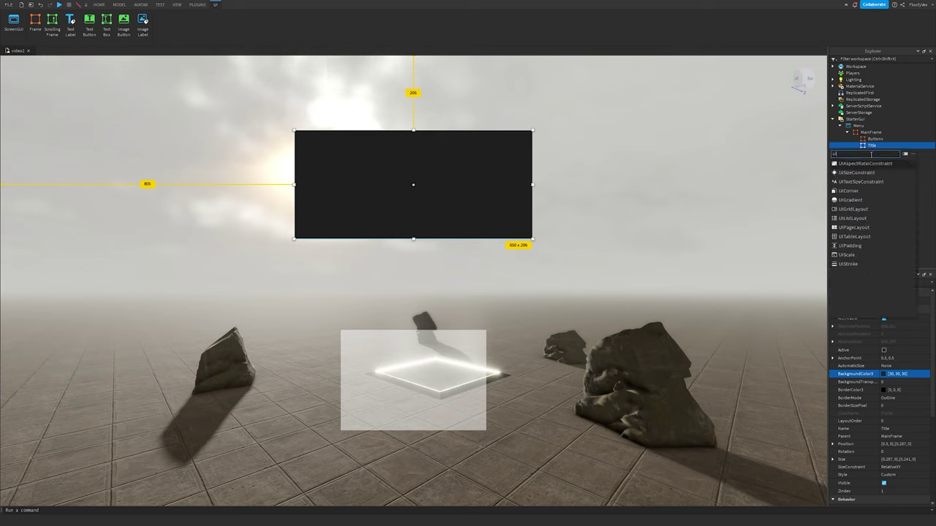
click(849, 191)
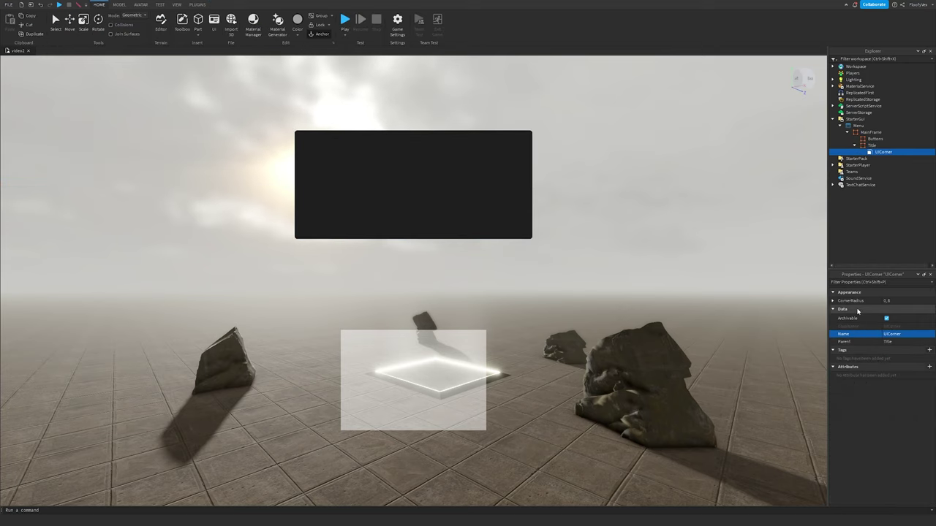
Step: Set the CornerRadius of the Title frame's UICorner to scale 0.1 and offset 0
click(832, 300)
click(886, 301)
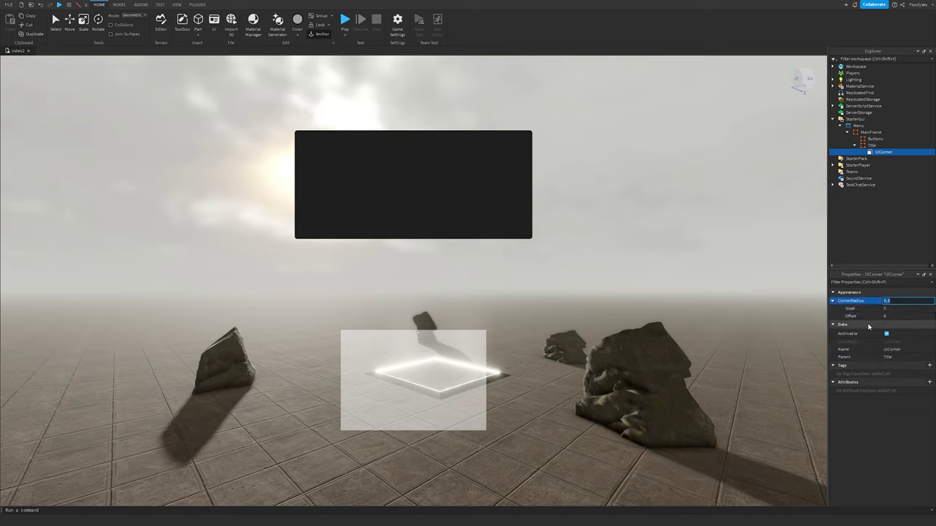
click(895, 316)
text(0)
click(891, 309)
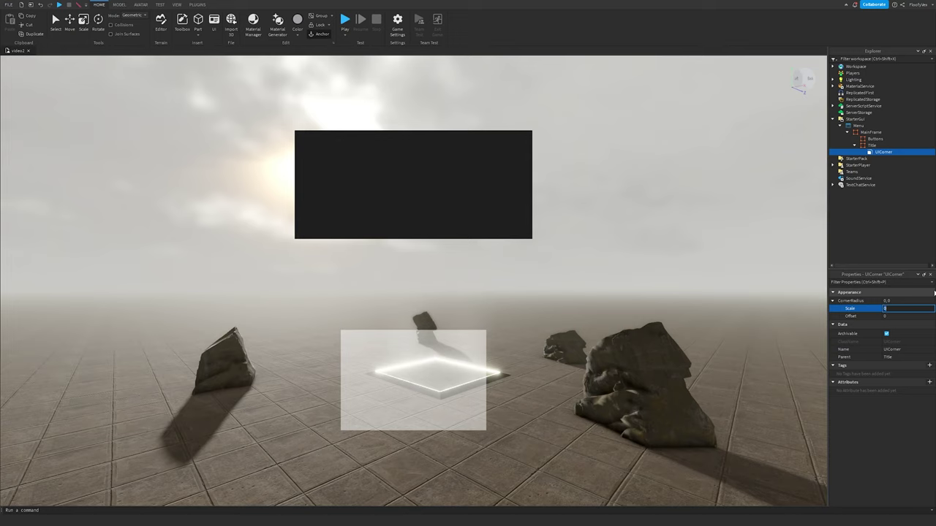
text(0.1)
key(Return)
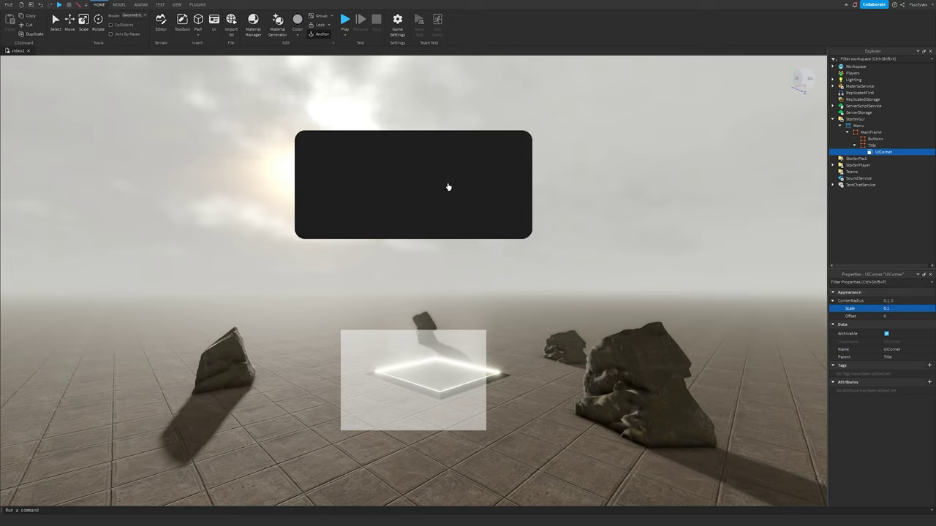
Step: Add a TextLabel to the Title frame and set its BackgroundTransparency to 1
click(881, 146)
click(870, 175)
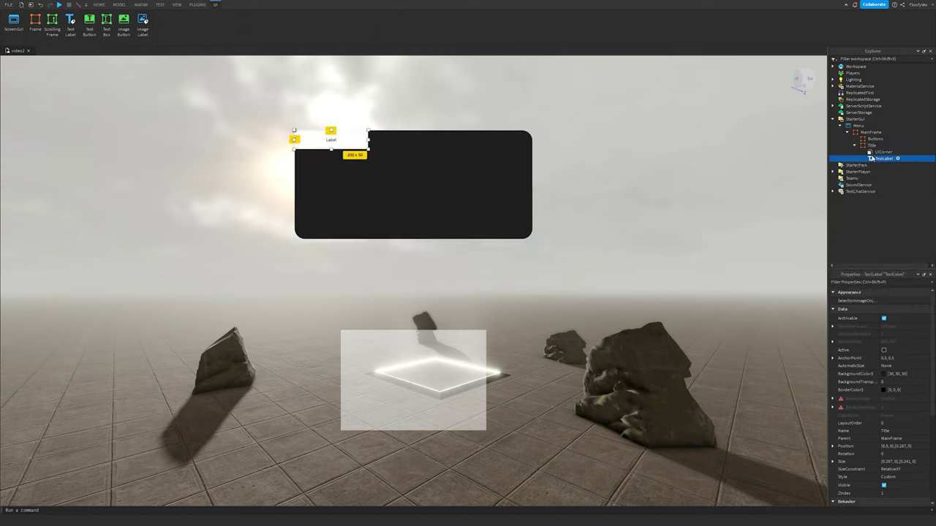
click(888, 382)
text(1)
key(Return)
Step: Center the TextLabel in the Title frame with AnchorPoint 0.5, 0.5 and Position {0.5, 0},{0.5, 0}
click(893, 365)
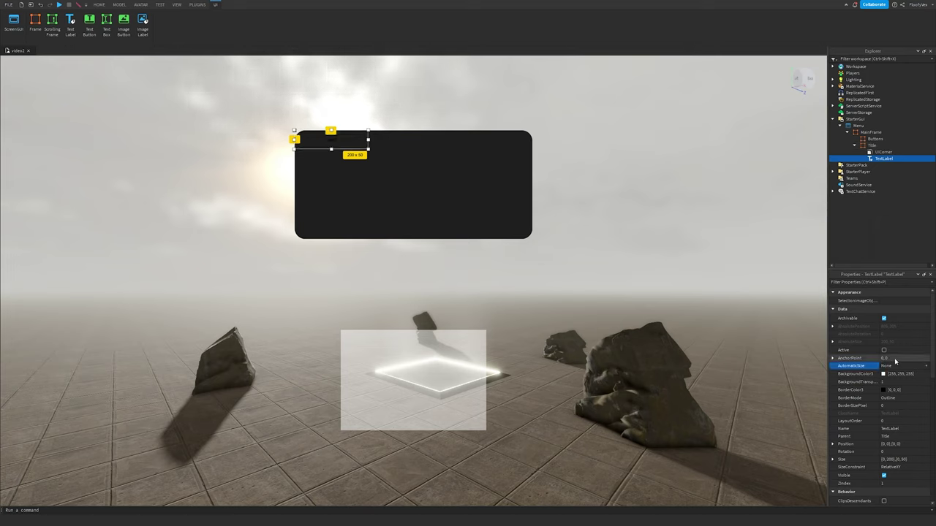
click(895, 358)
text(0.5, 0.5)
key(Return)
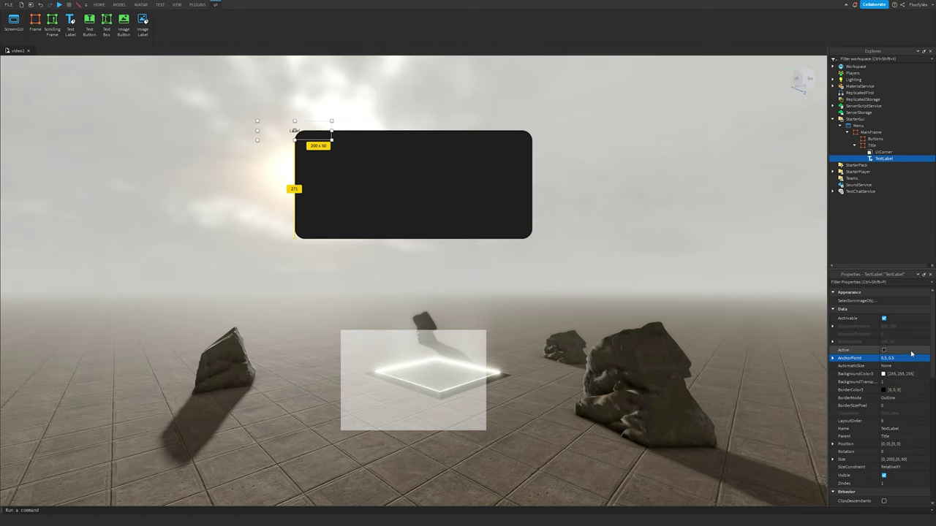
click(888, 444)
text(5,0,0.5)
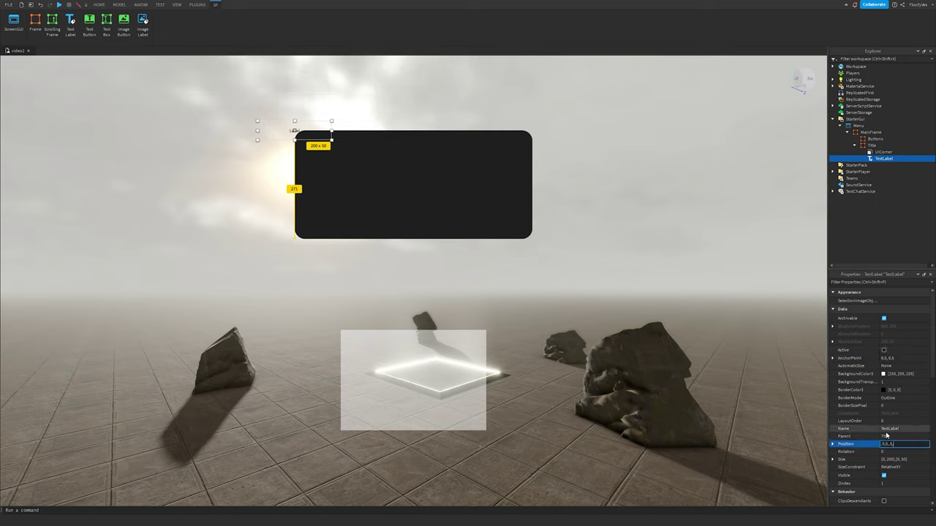
key(Return)
Step: Set the TextLabel's Size to {1, 0},{1, 0} so it fills the Title frame
click(891, 459)
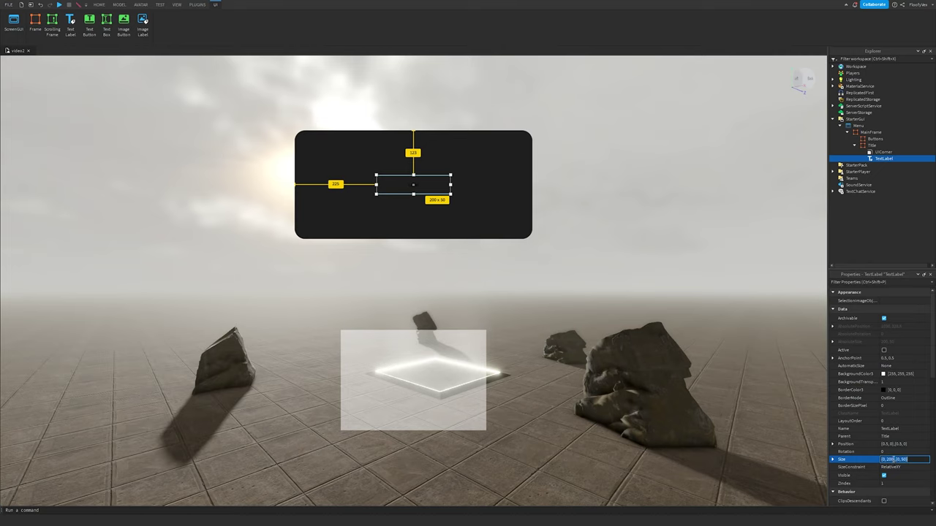
text(0,1,)
key(Return)
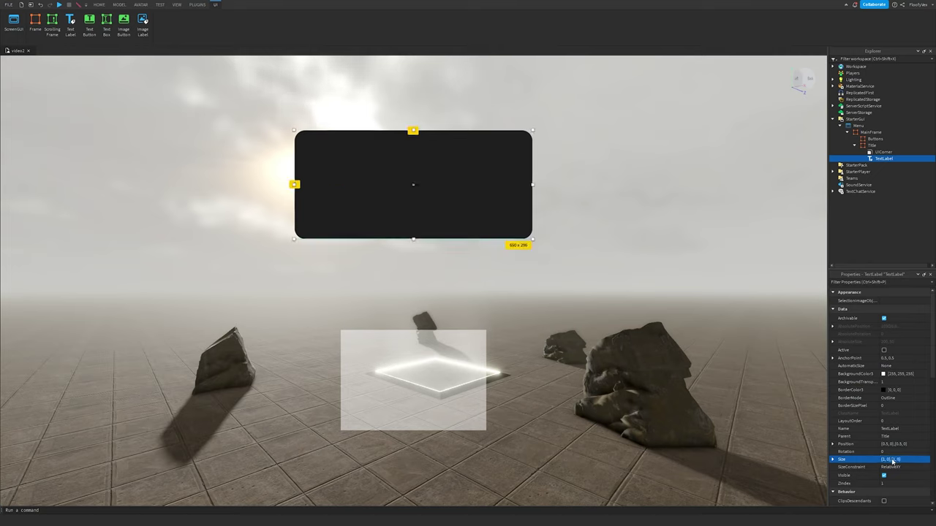
Step: Set the TextLabel's TextColor3 to white (255, 255, 255)
scroll(893, 459, down, 10)
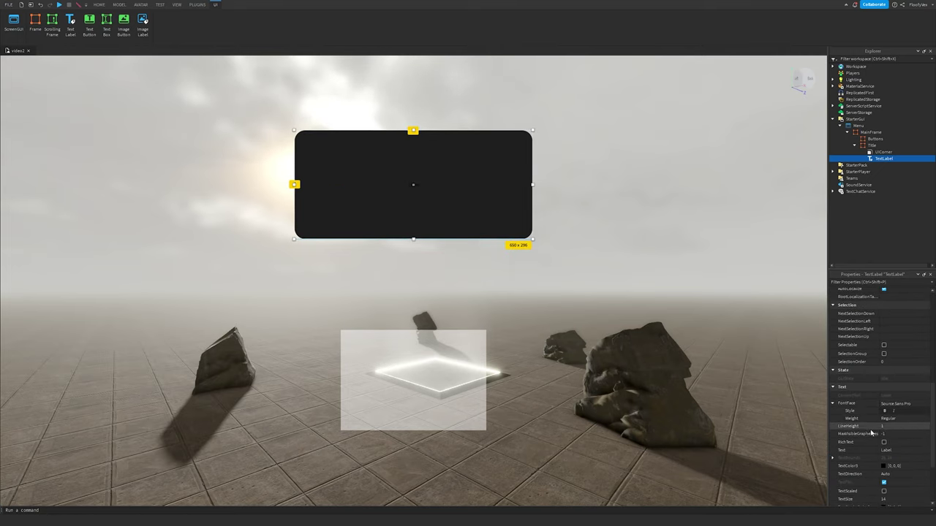
click(883, 465)
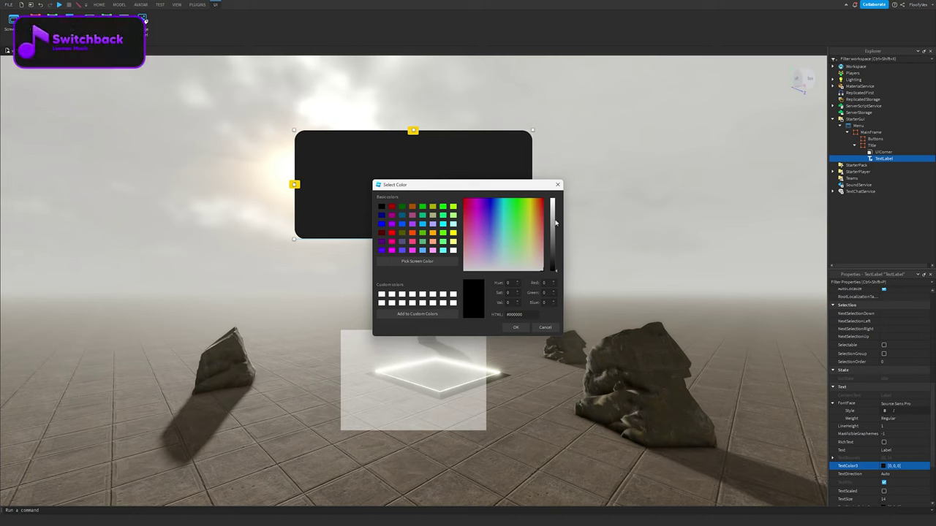
drag(555, 223, 550, 187)
click(516, 328)
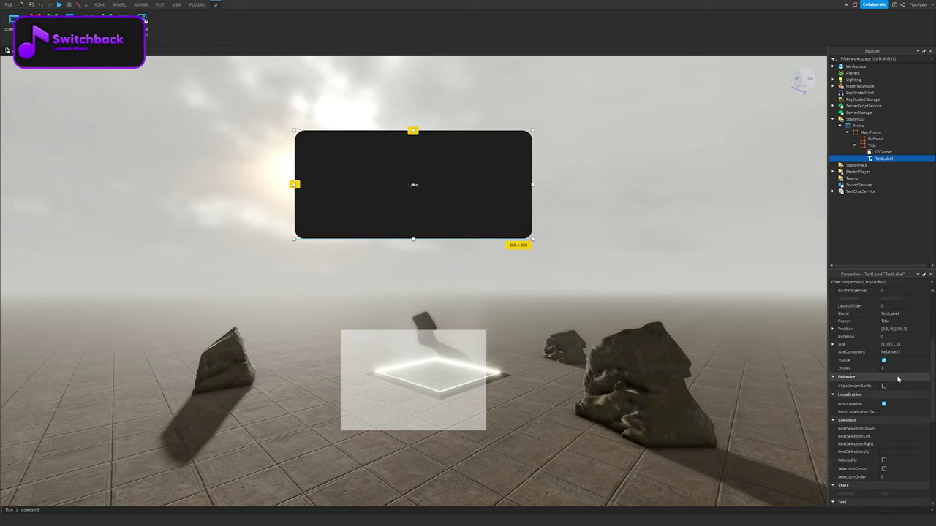
Step: Enable TextScaled for the TextLabel
scroll(893, 409, up, 10)
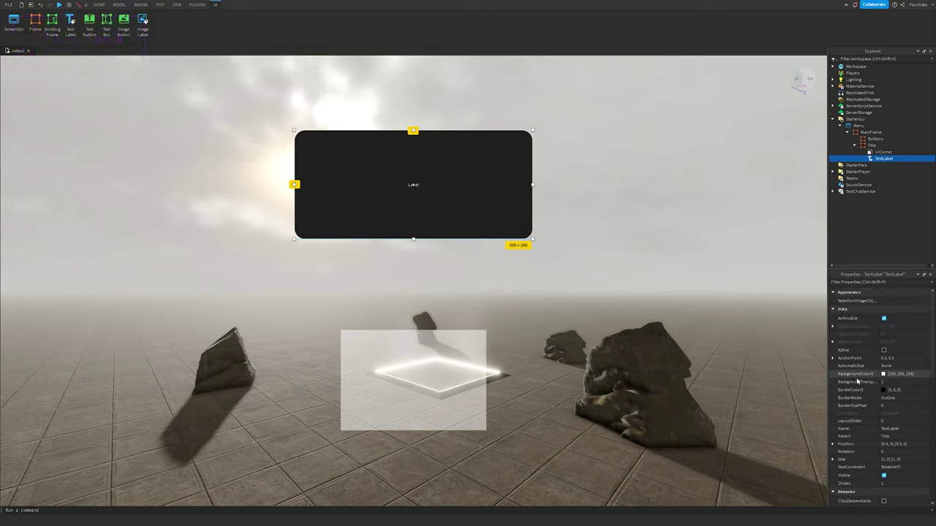
scroll(885, 413, down, 10)
scroll(876, 421, down, 2)
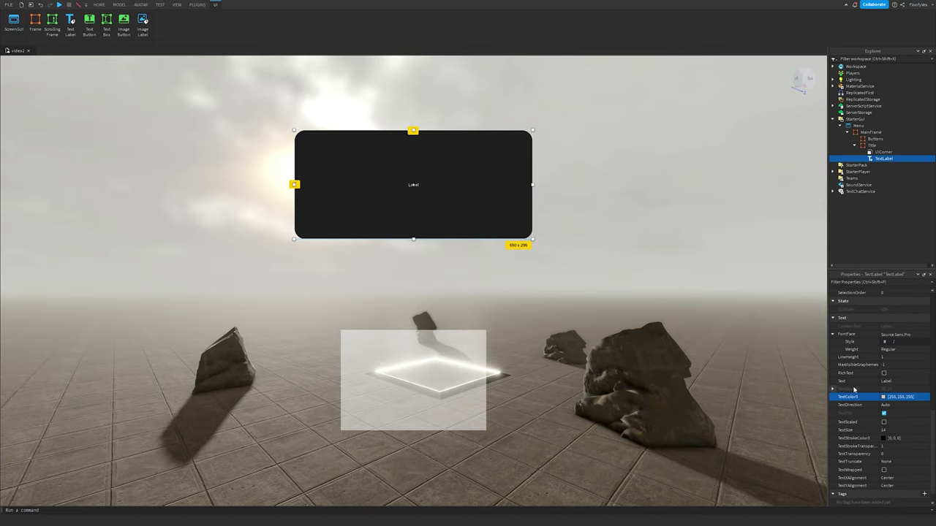
click(884, 422)
Step: Change the TextLabel's FontFace to Montserrat
scroll(888, 365, up, 2)
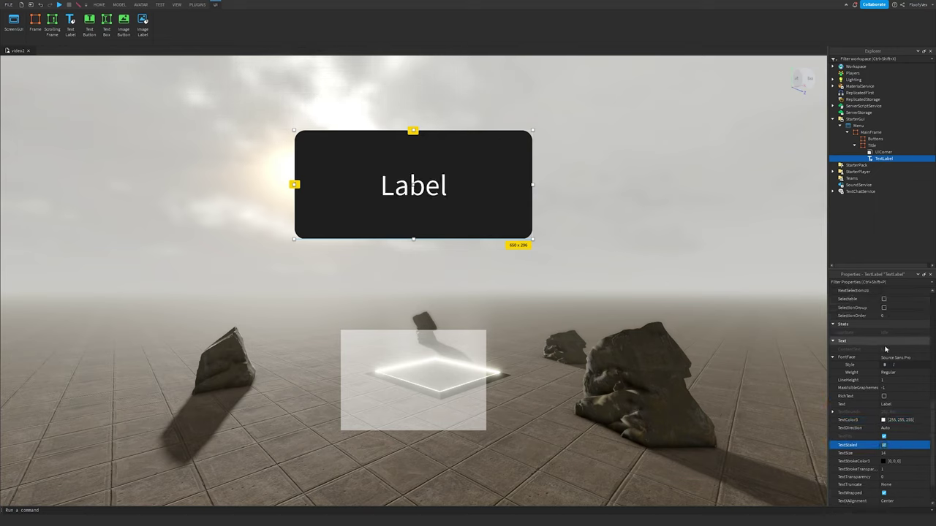
click(892, 359)
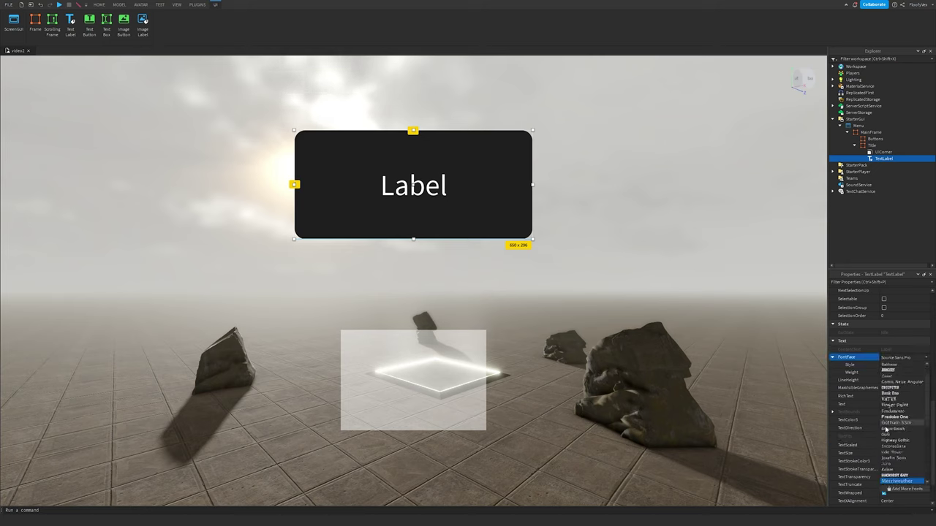
scroll(900, 468, down, 2)
click(903, 477)
Step: Set the TextLabel's text to GameName and its font weight to Semi Bold
click(896, 405)
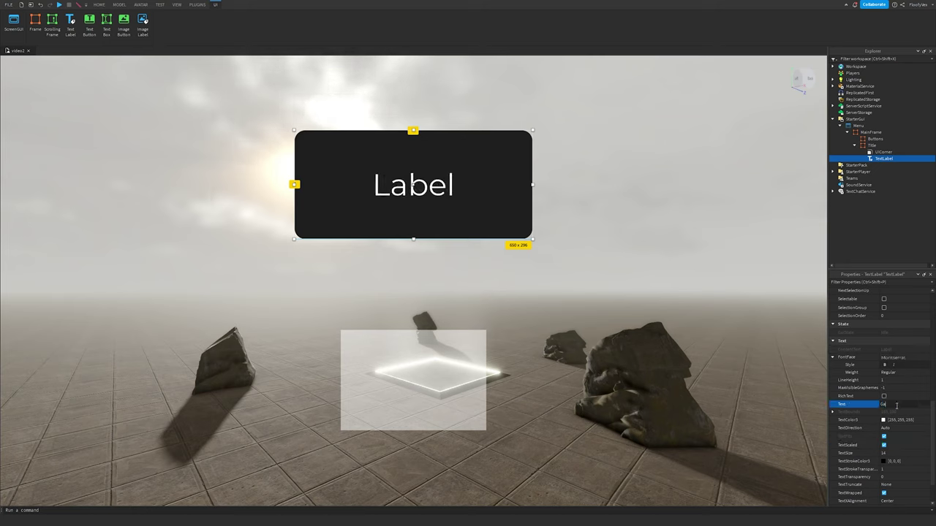
text(GameName)
click(899, 372)
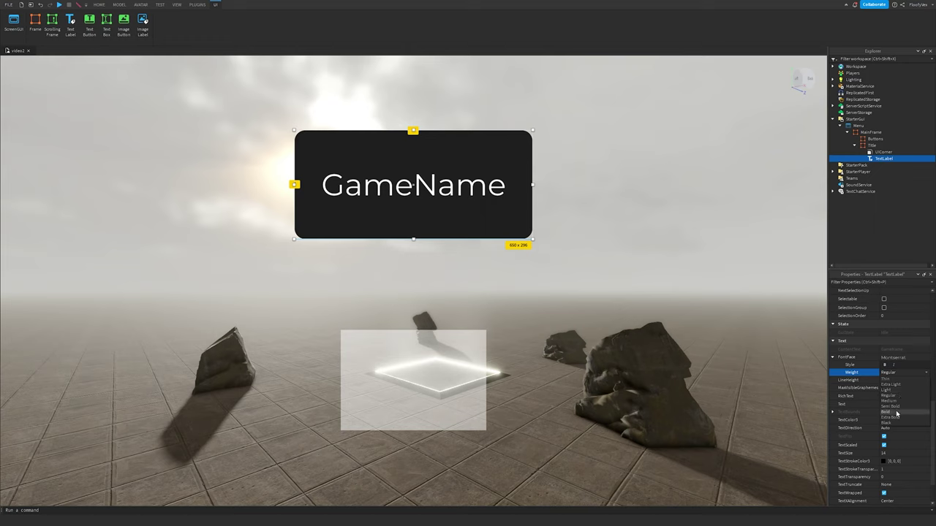
click(900, 410)
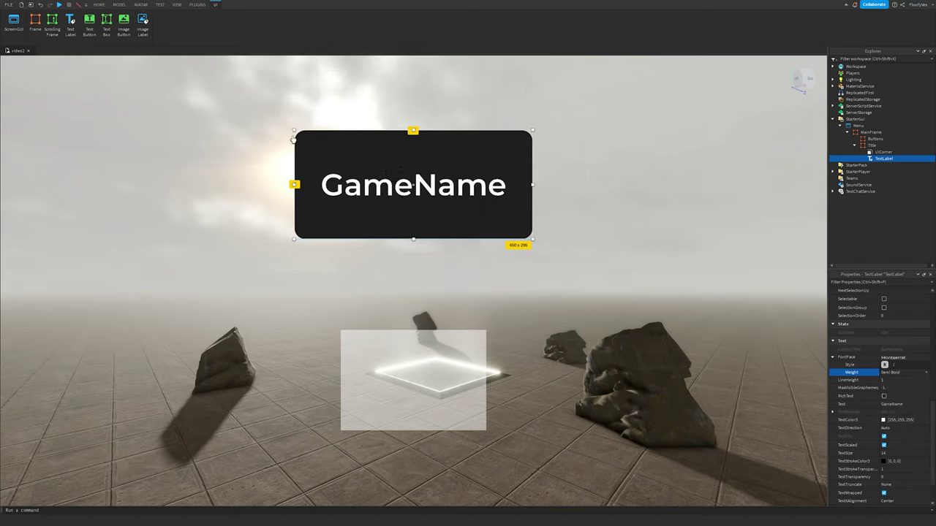
Step: Turn on device emulation and preview the title on an iPhone 14 Pro
click(176, 4)
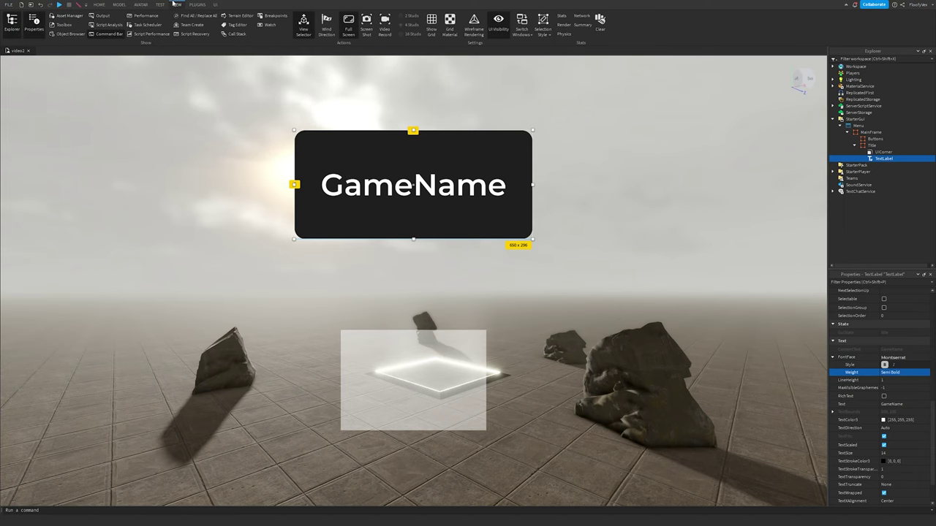
click(157, 3)
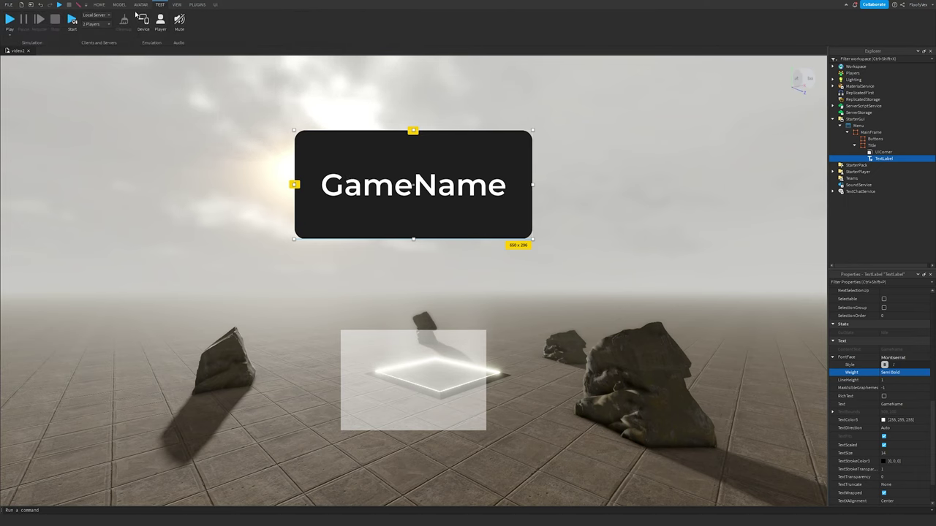
click(142, 21)
click(384, 60)
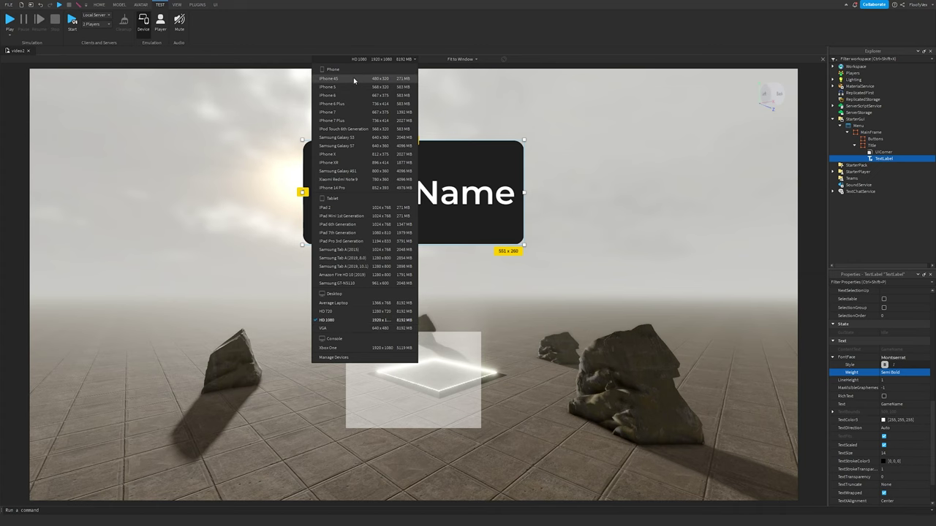
click(340, 188)
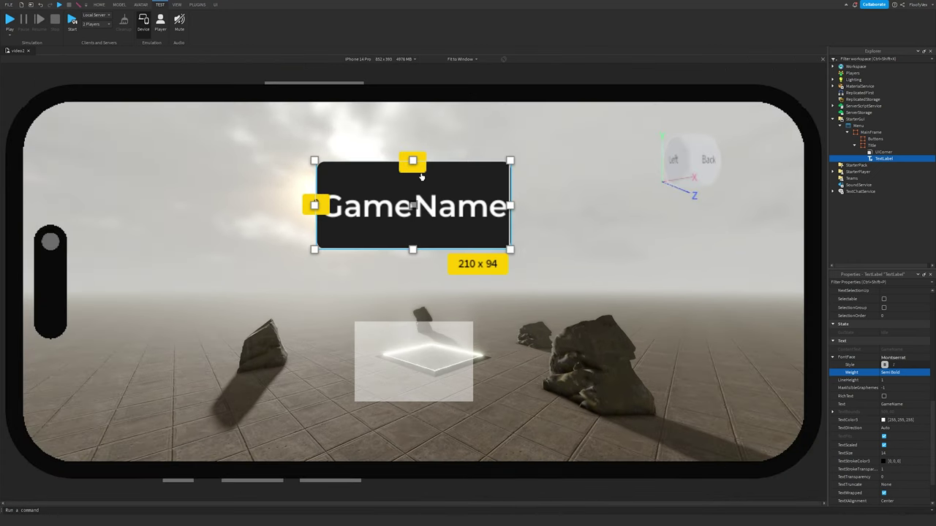
click(541, 172)
right_drag(541, 173, 542, 167)
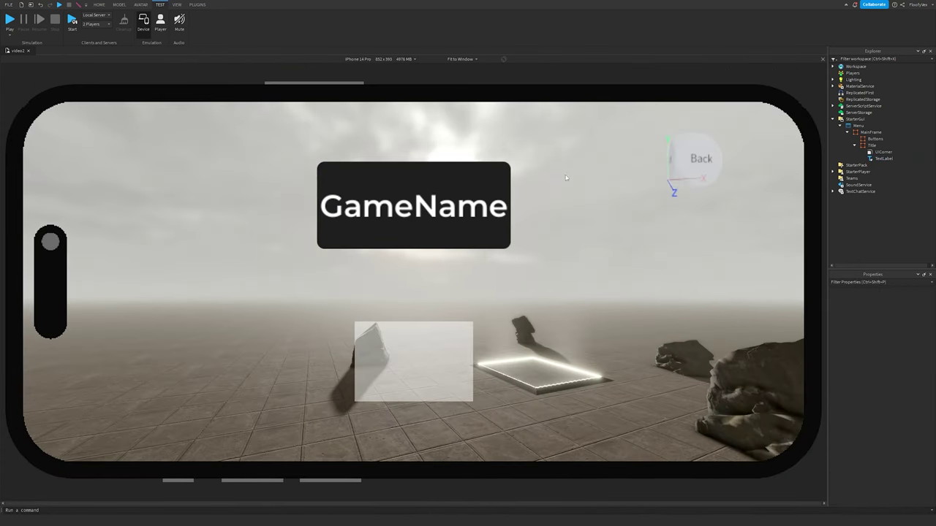
Step: Select the TextLabel and switch the emulated device to iPhone XR
click(883, 158)
click(365, 58)
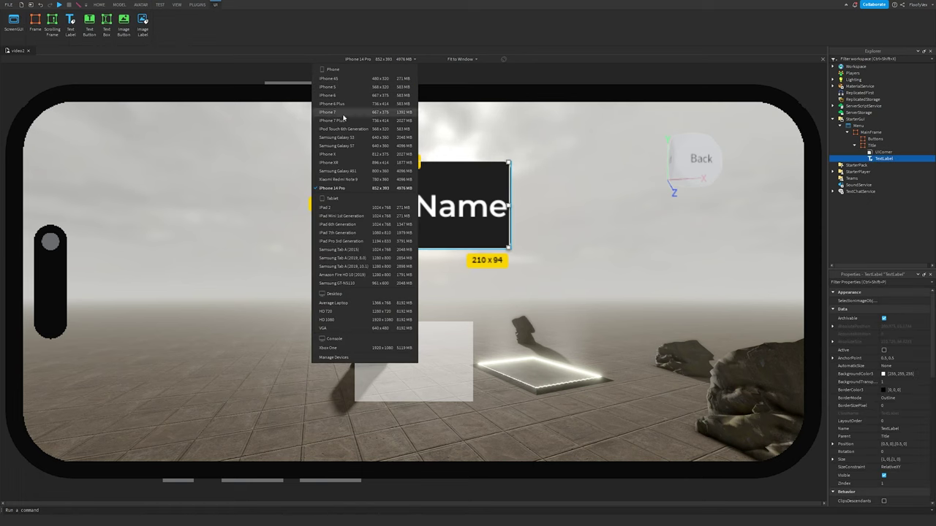
click(335, 162)
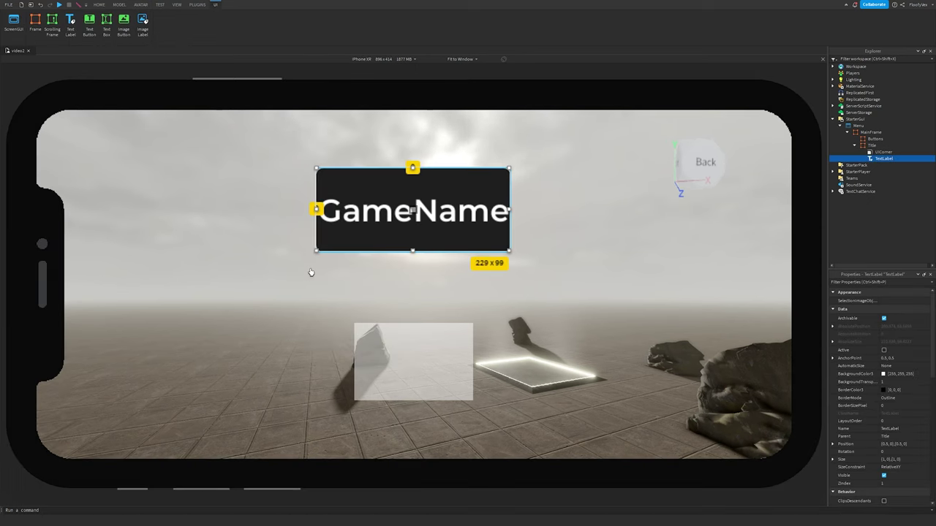
Step: Shrink the TextLabel to about 218 x 33 (scale 0.952 by 0.341) and move it to the middle of the Title frame
drag(315, 250, 328, 195)
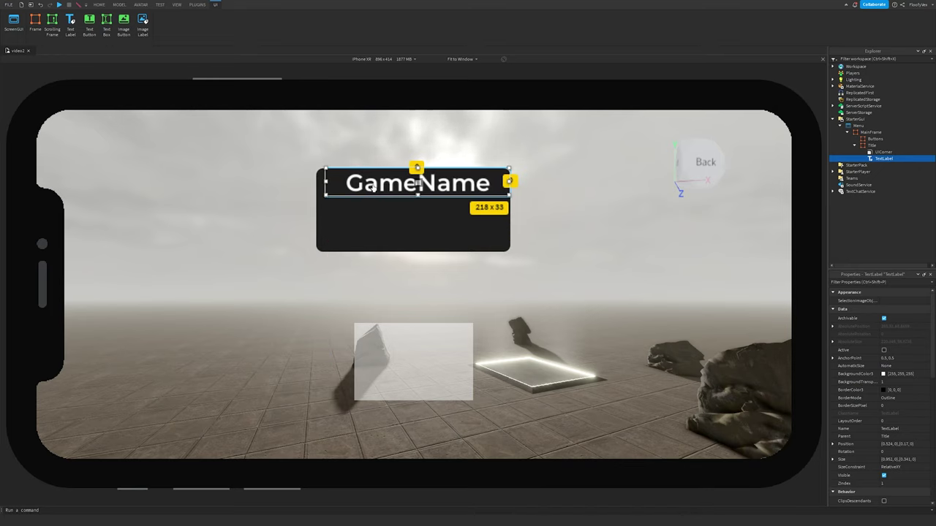
drag(409, 183, 410, 210)
click(592, 189)
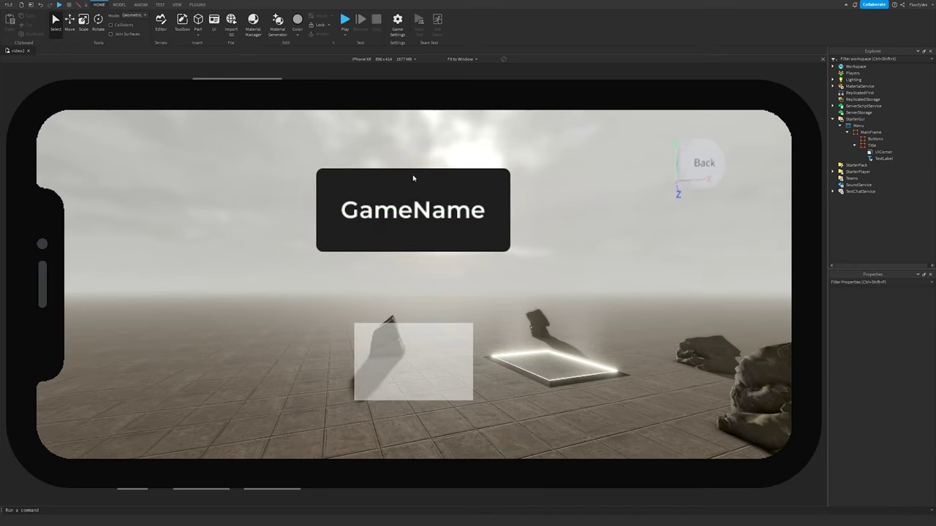
Step: Preview the title on the HD 1080 desktop device and turn off device emulation
click(382, 59)
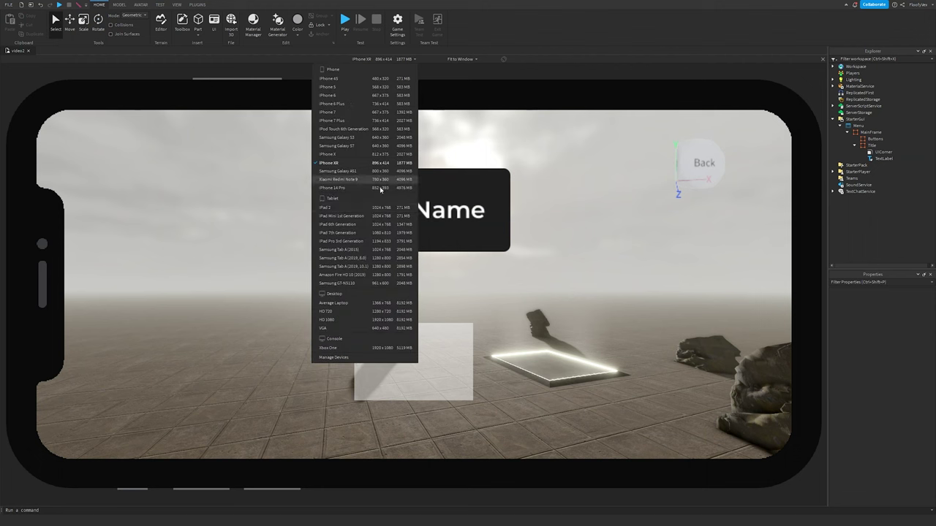
click(335, 316)
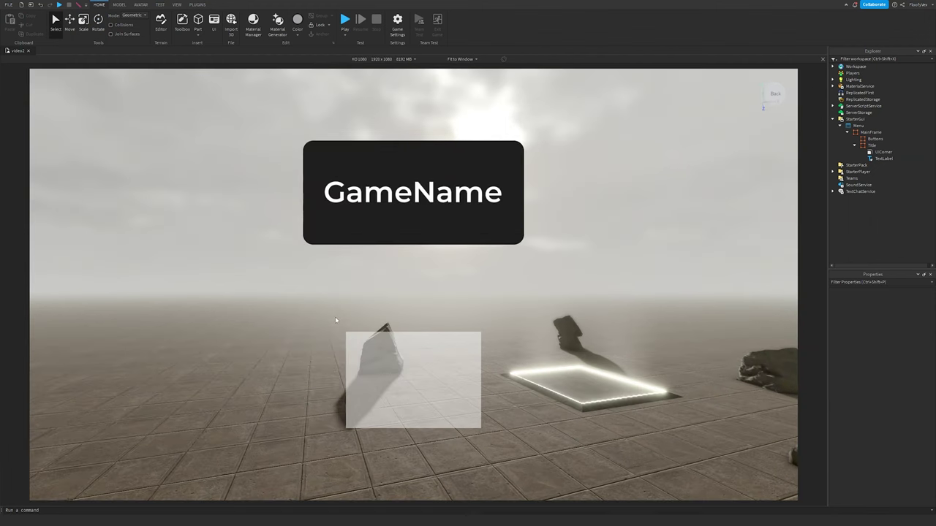
click(371, 59)
click(356, 62)
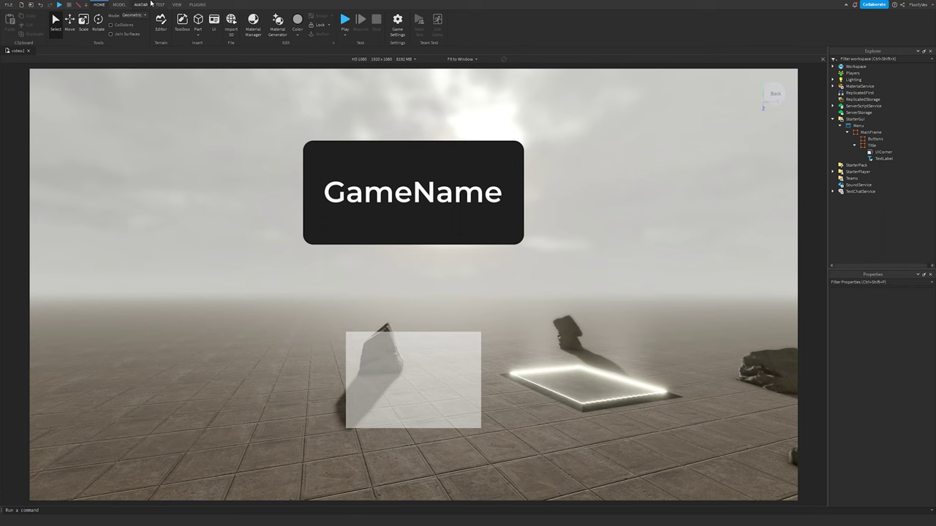
click(159, 5)
click(143, 21)
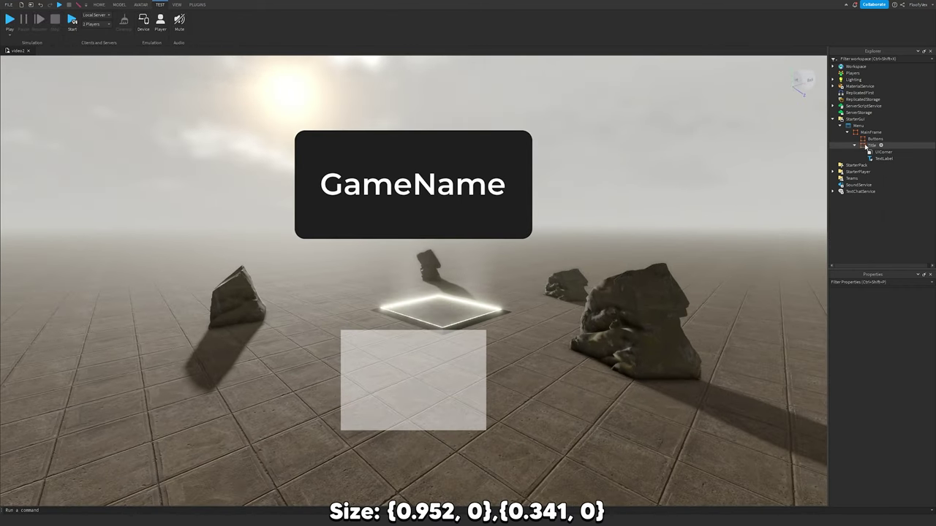
Step: Duplicate the Title frame into the Buttons frame and resize the copy to about 397 x 70, spanning the frame's full width near its upper edge
click(869, 146)
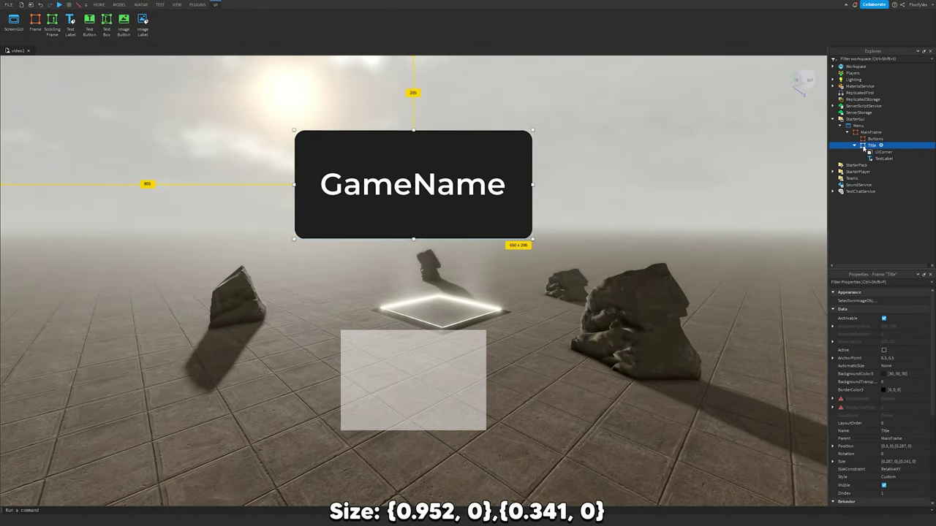
key(ctrl+d)
drag(866, 166, 879, 141)
drag(434, 371, 487, 371)
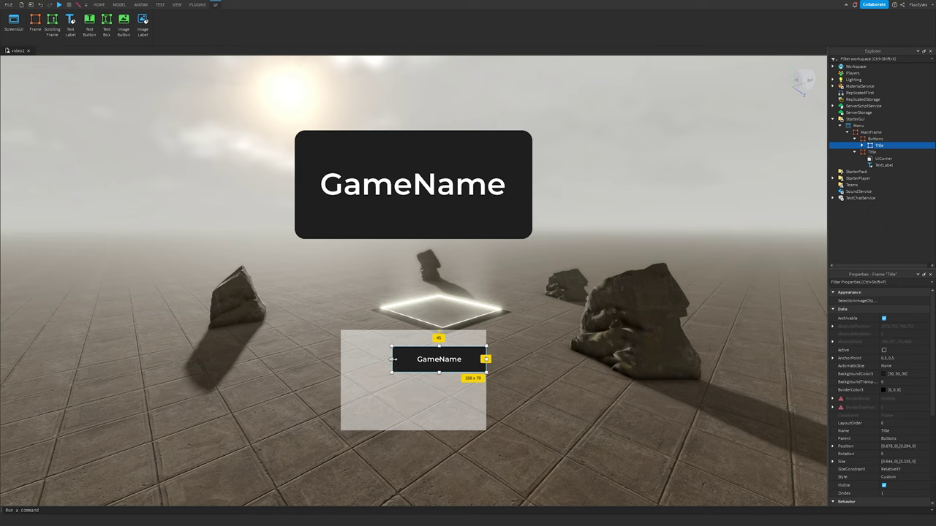
drag(392, 359, 340, 359)
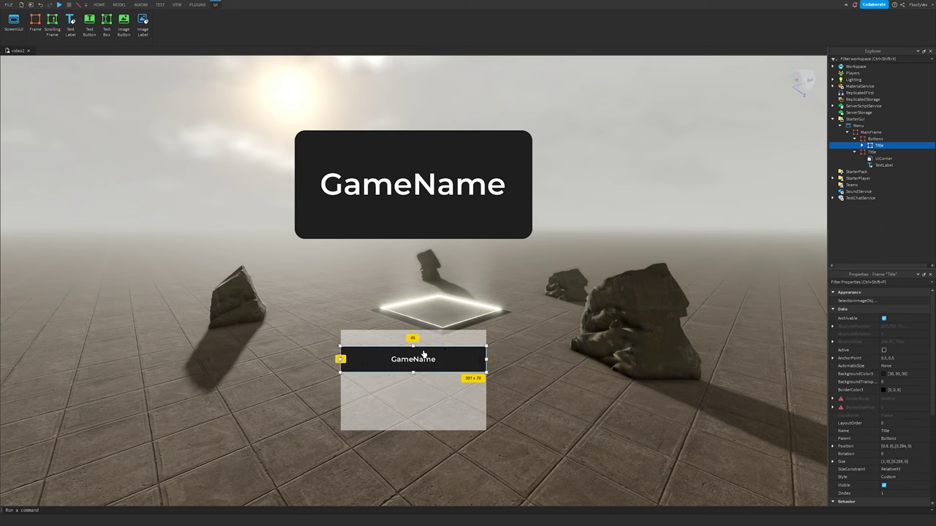
Step: Move the Title copy against the Buttons frame's upper edge and set its horizontal position scale to 0.5
drag(423, 355, 479, 342)
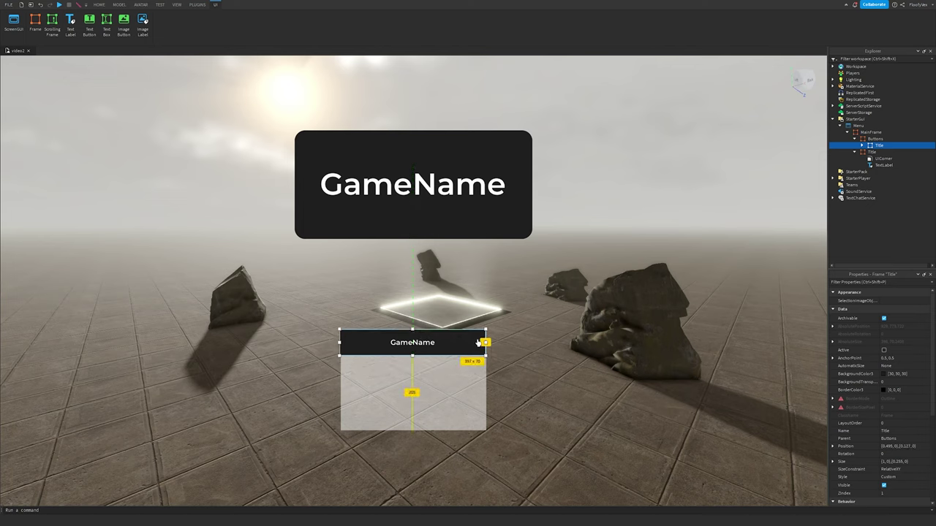
double_click(888, 446)
text(5)
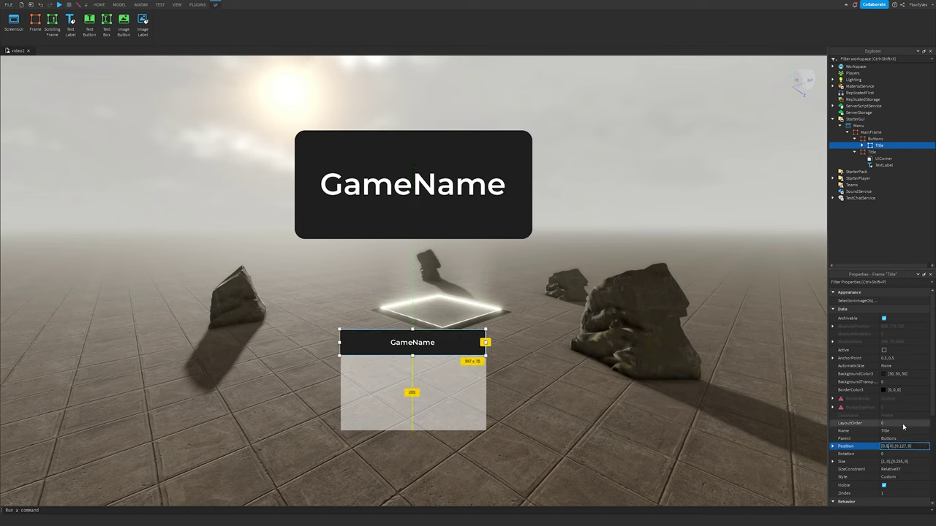
key(Return)
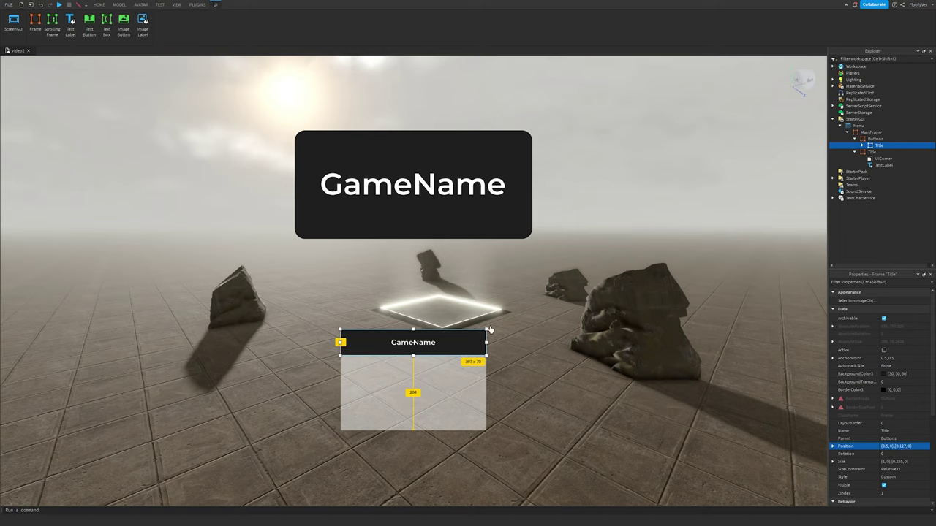
Step: Increase the panel's height to a scale of 0.31 and duplicate it twice, stacking three evenly spaced panels in the Buttons frame
click(551, 320)
drag(413, 355, 445, 427)
key(ctrl+d)
key(ctrl+d)
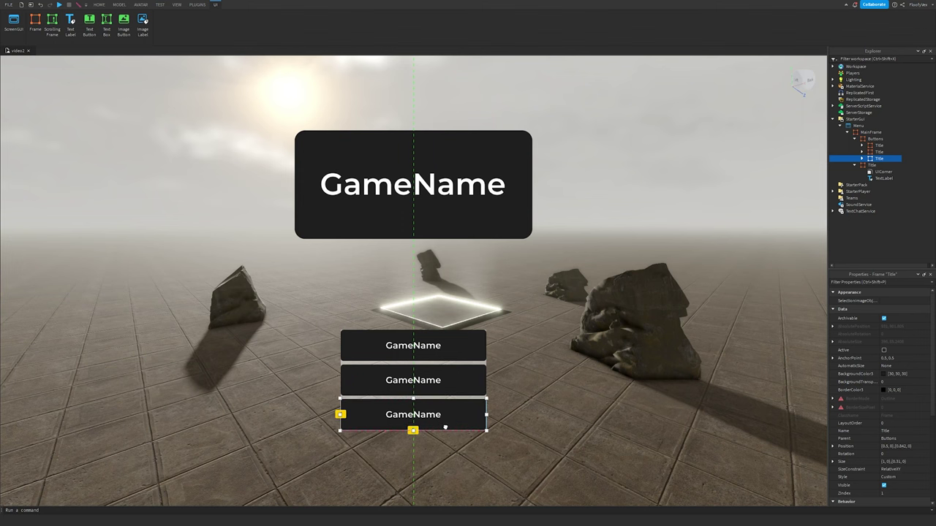
click(514, 424)
right_drag(514, 424, 513, 389)
key(ctrl+z)
key(ctrl+y)
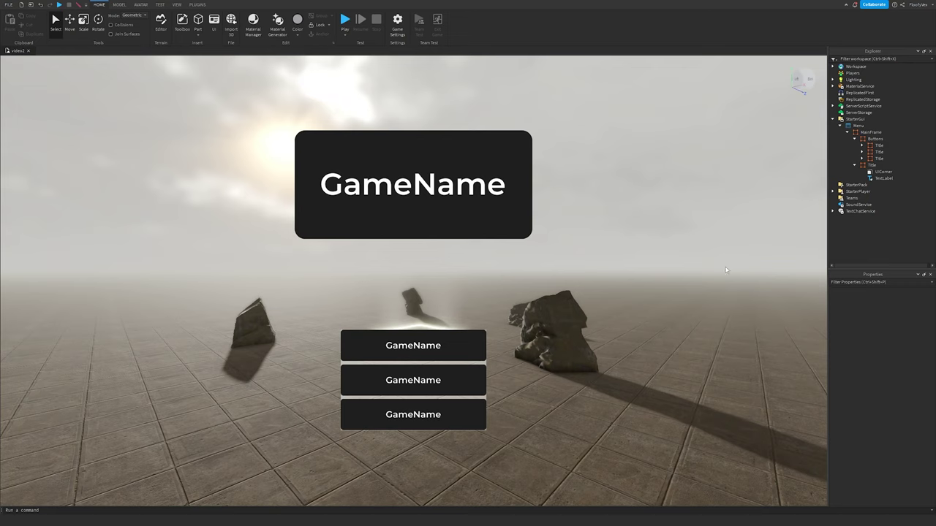
Step: Set the corner radius scale to 0.25 on the UICorners of all three panels in the Buttons frame
click(863, 152)
click(862, 151)
click(862, 144)
click(890, 151)
ctrl+click(890, 171)
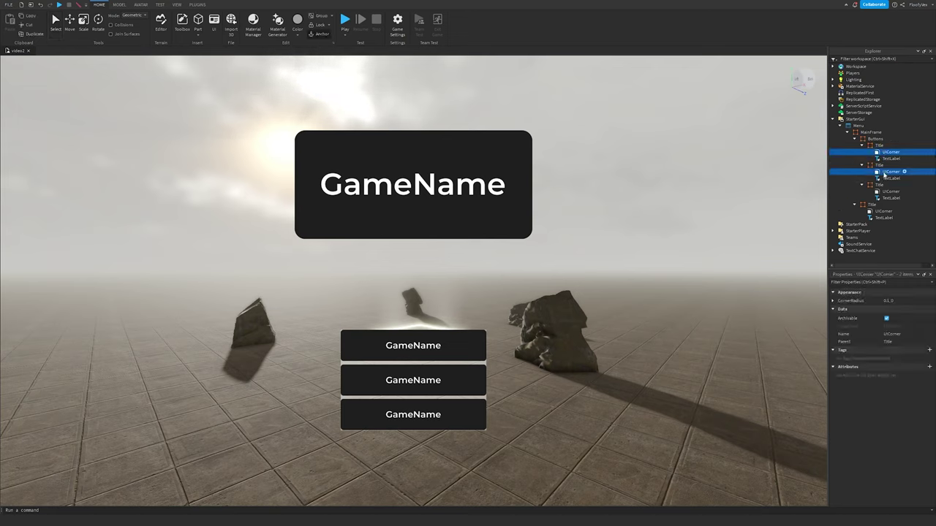
ctrl+click(884, 192)
click(832, 300)
click(894, 309)
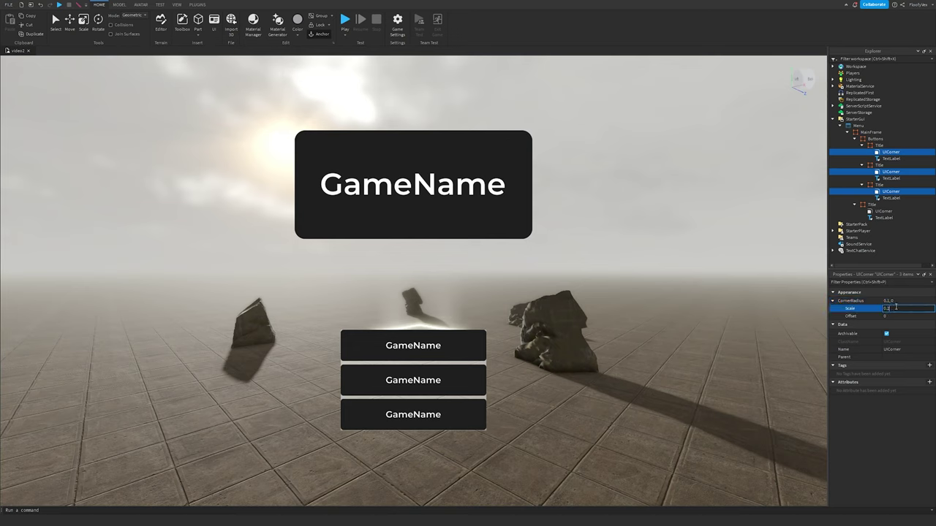
text(0.25)
key(Return)
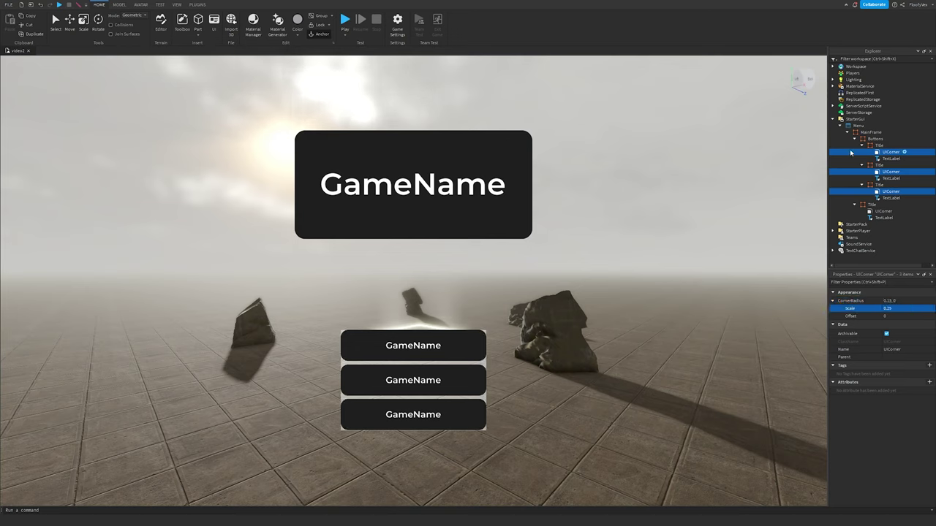
Step: Shrink the Buttons frame from its upper edge to about 398 x 210
click(874, 139)
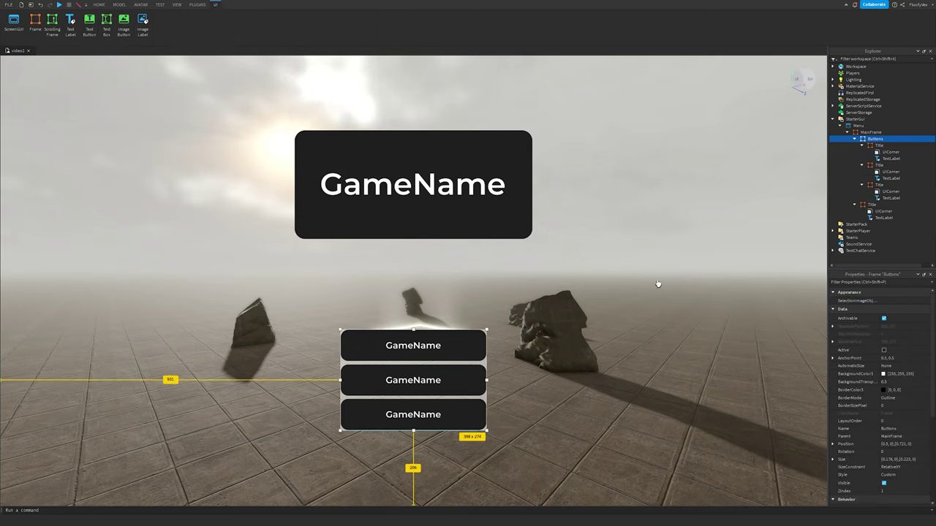
drag(413, 328, 413, 353)
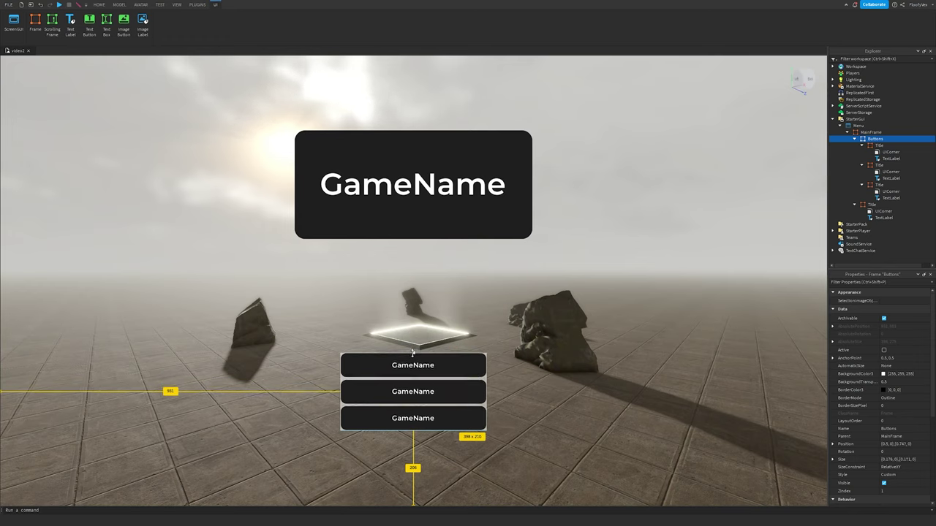
ctrl+click(428, 233)
mouse_move(426, 231)
mouse_down()
mouse_move(426, 217)
mouse_move(427, 229)
mouse_up()
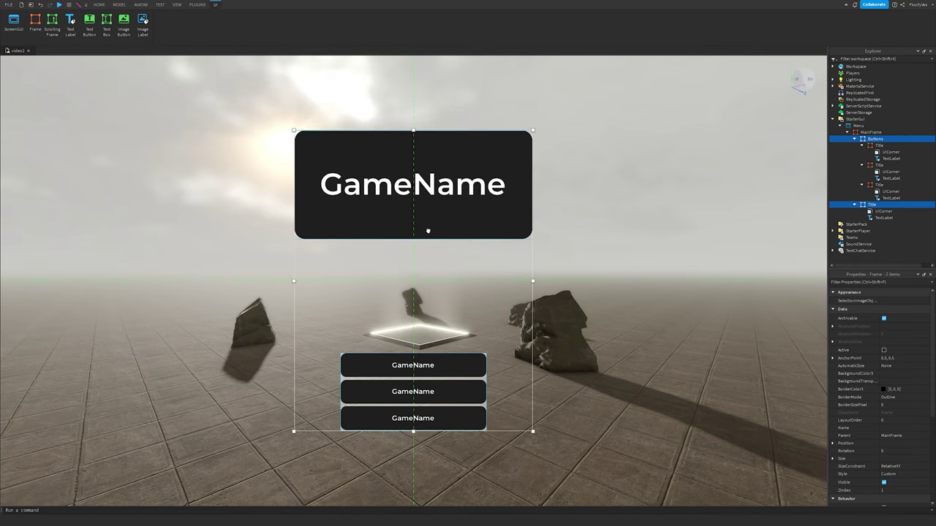
click(588, 257)
right_drag(588, 256, 587, 257)
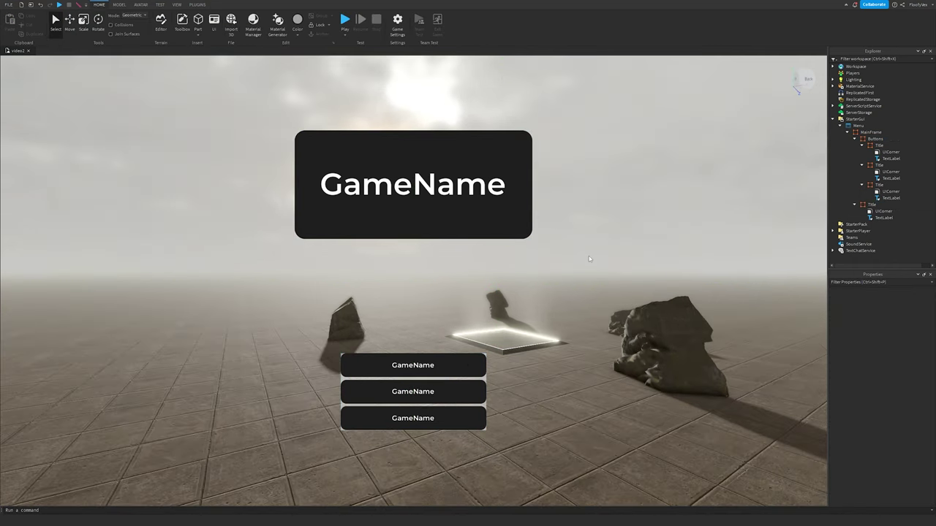
key(w)
key(d)
Step: Set the Buttons frame's background transparency to 1
click(874, 138)
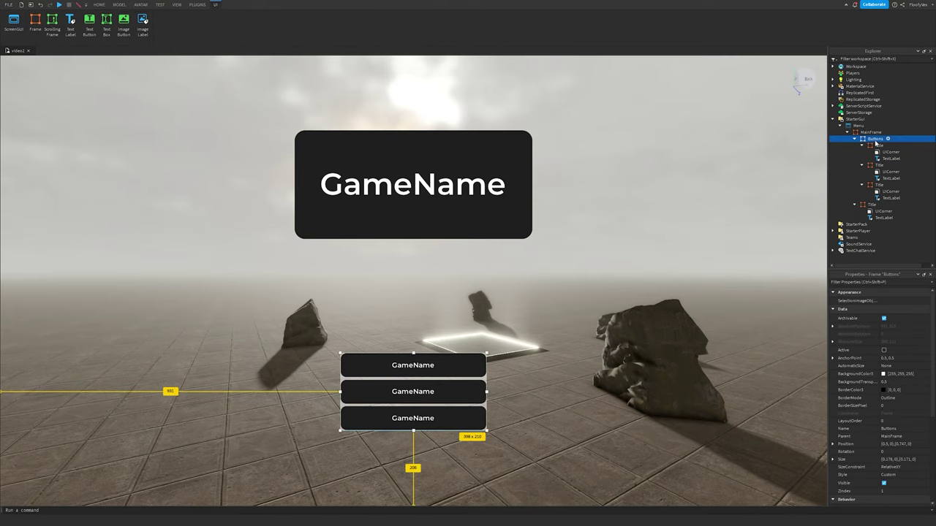
click(886, 382)
text(1)
key(Return)
click(460, 331)
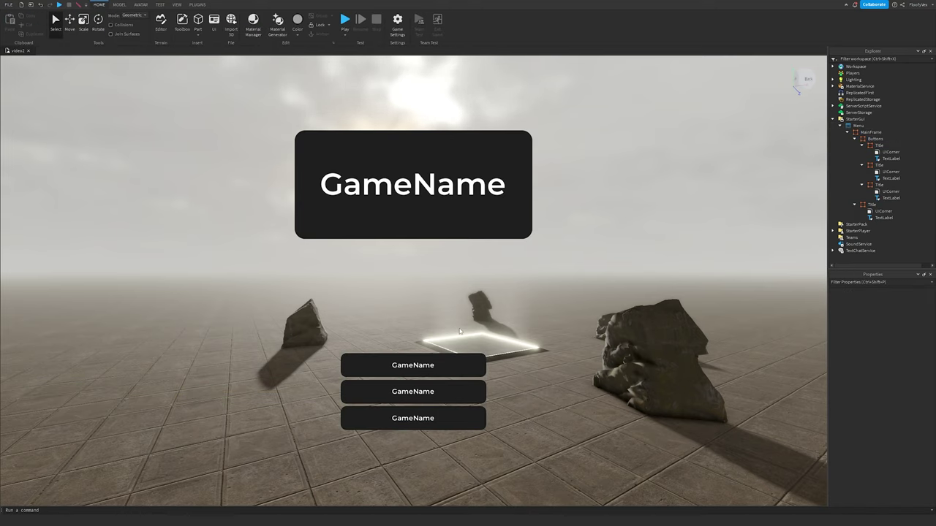
right_drag(460, 331, 459, 331)
key(w)
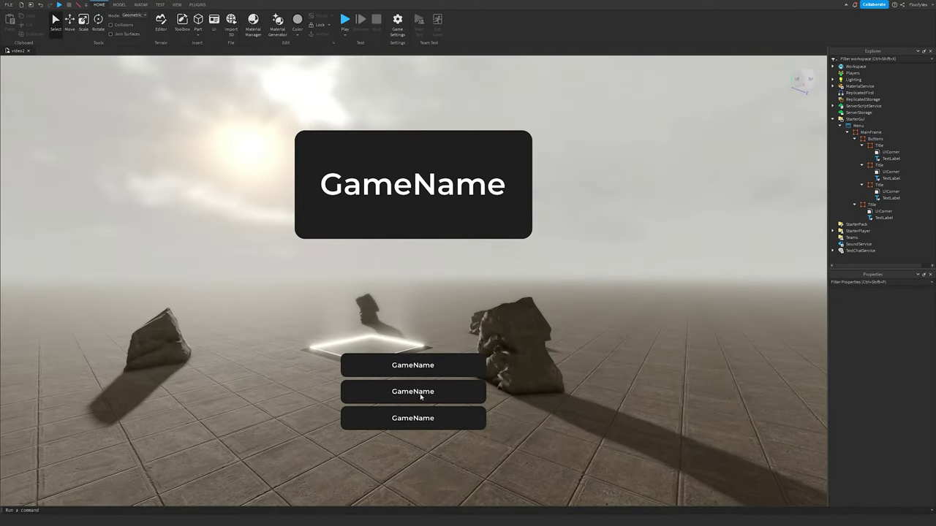
key(s)
key(a)
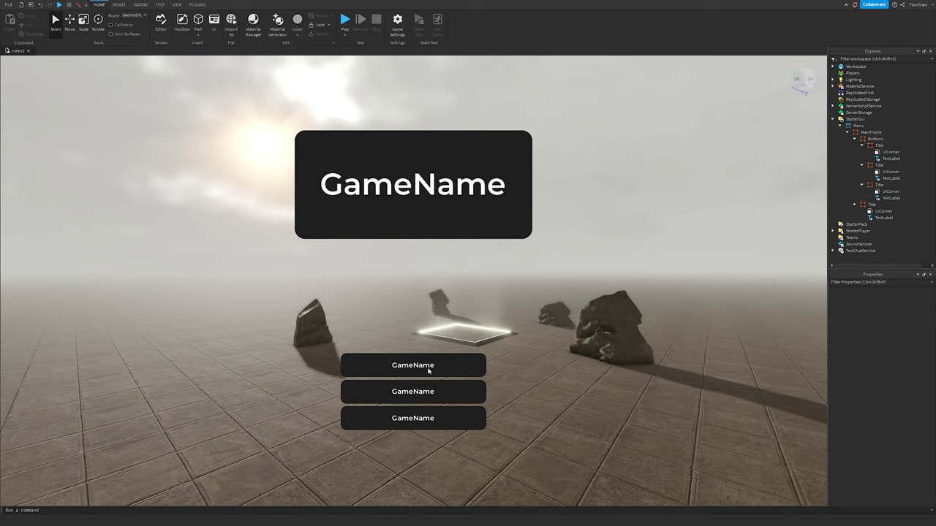
Step: Delete the TextLabels from the second and third panels in the Buttons frame
click(890, 197)
key(Delete)
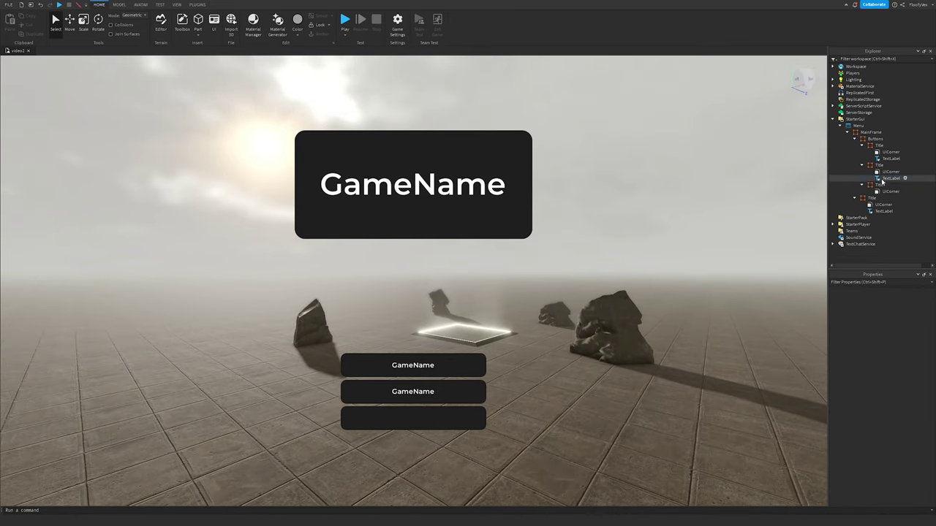
click(890, 177)
key(Delete)
Step: Enlarge the first panel's TextLabel to a scale of 0.952 by 0.692 and center it at 0.5, 0.5
click(889, 159)
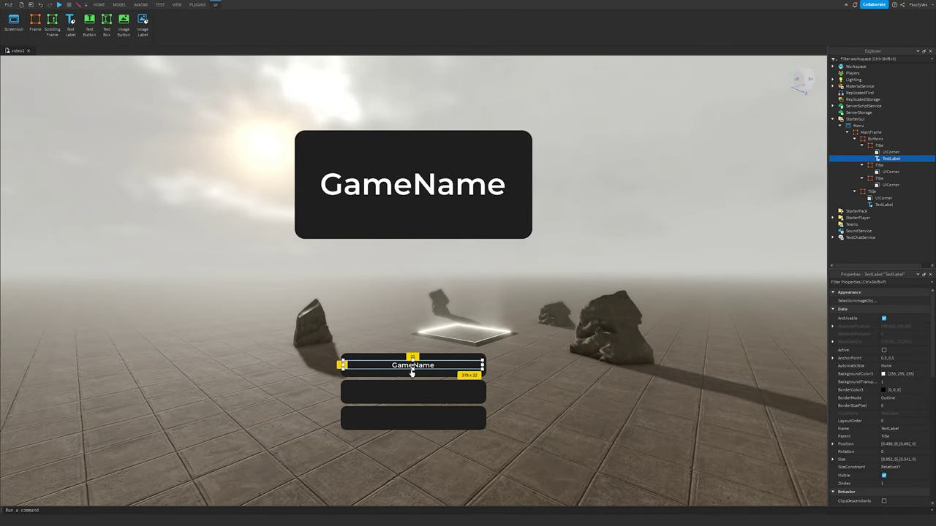
drag(412, 373, 412, 376)
click(454, 302)
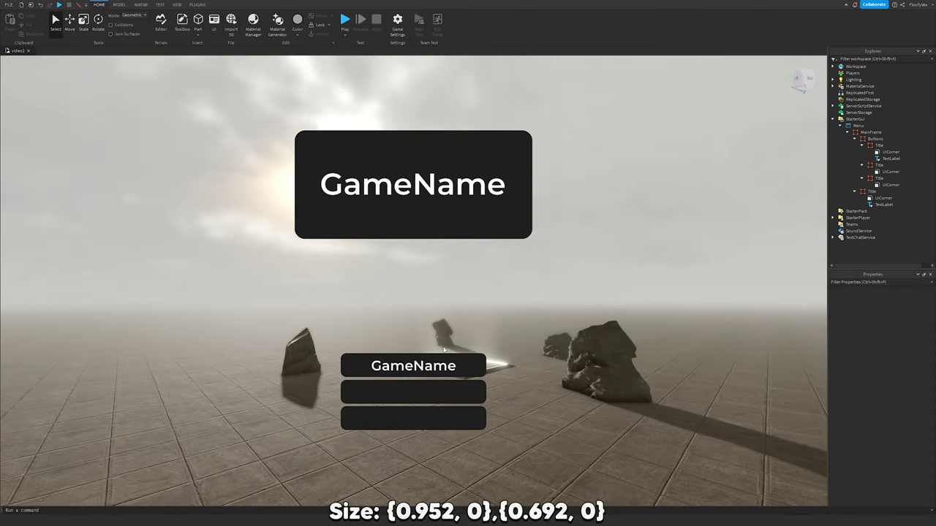
Step: Duplicate the first panel's TextLabel into the second and third panels of the Buttons frame
click(413, 365)
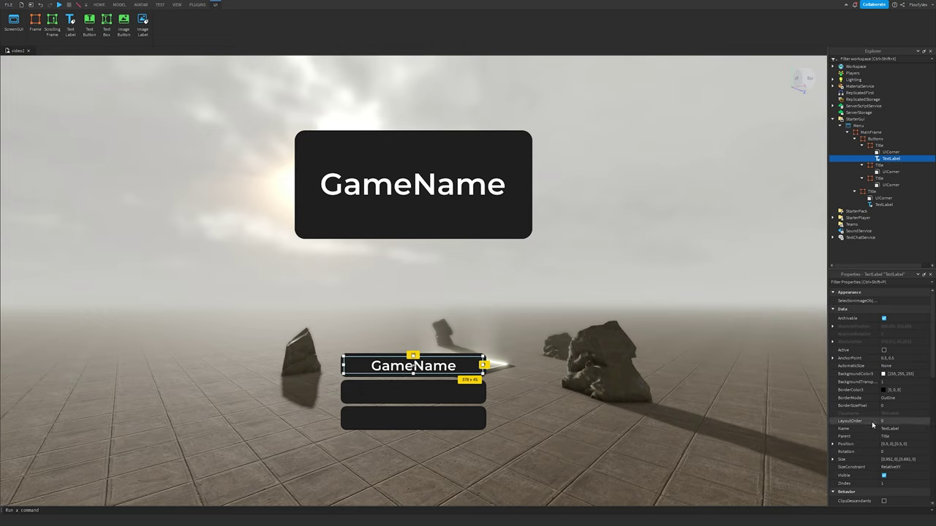
key(ctrl+d)
drag(888, 166, 888, 172)
key(ctrl+d)
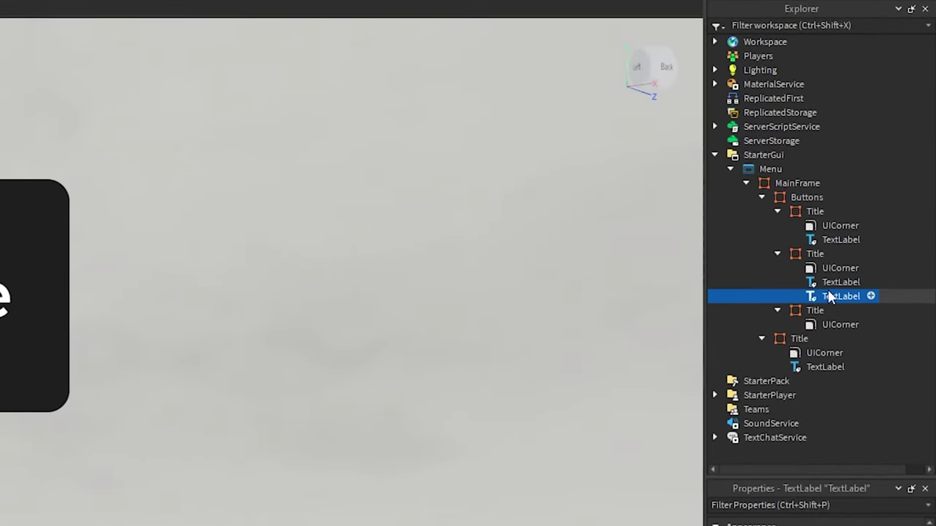
drag(830, 294, 822, 313)
Step: Rename the first Title panel in the Buttons frame to Play
click(813, 211)
key(Left)
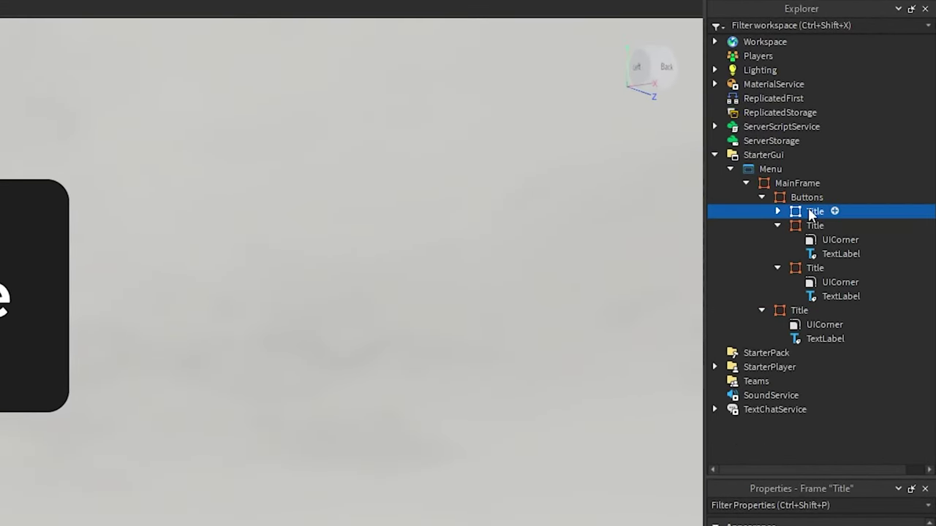
double_click(809, 210)
text(Play)
key(Return)
Step: Rename the second panel in the Buttons frame to Settings and the third to Credits
click(813, 225)
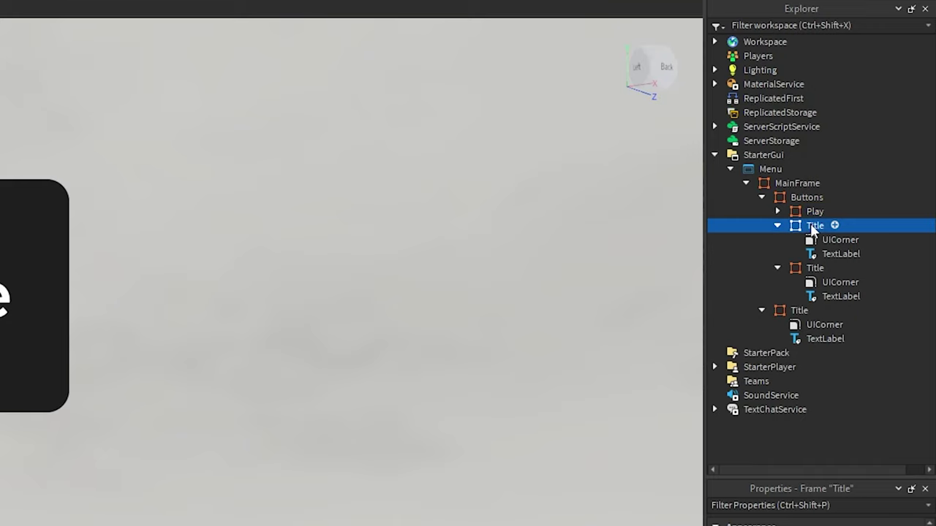
double_click(808, 226)
text(Settings)
key(Return)
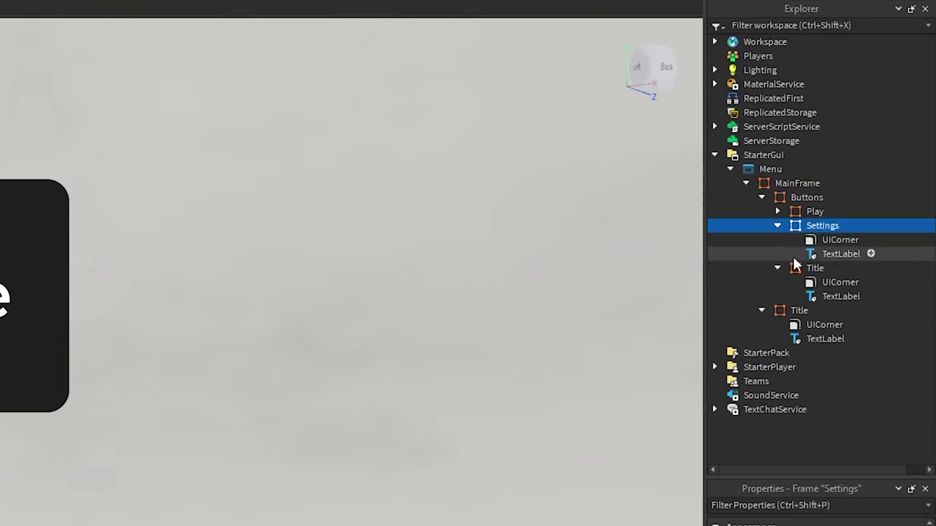
click(818, 268)
double_click(817, 268)
text(Credits)
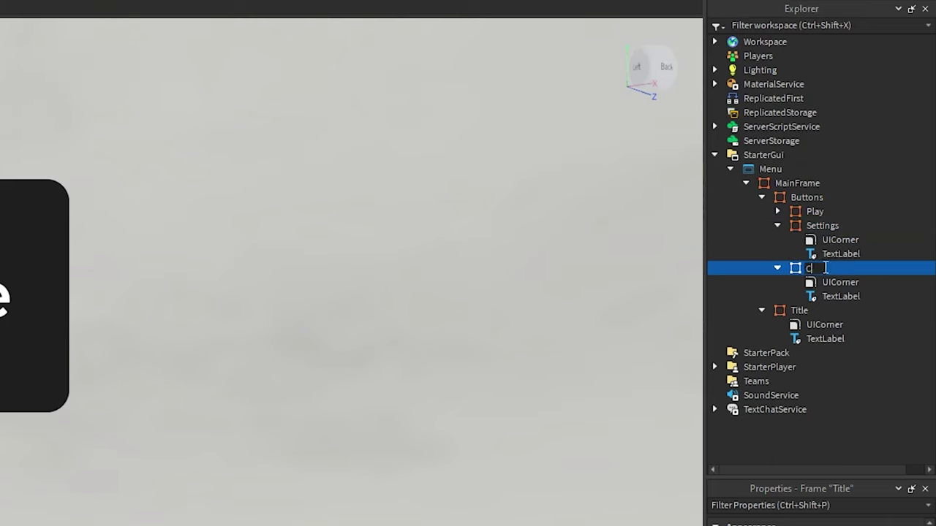
key(Return)
Step: Replace the text of the Play panel's TextLabel with "Play"
click(777, 212)
click(839, 239)
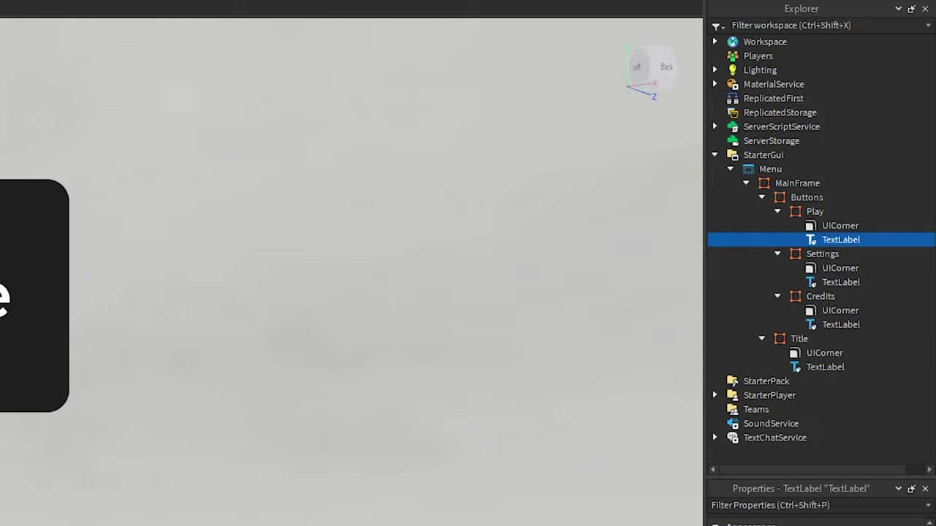
double_click(435, 366)
drag(456, 365, 355, 366)
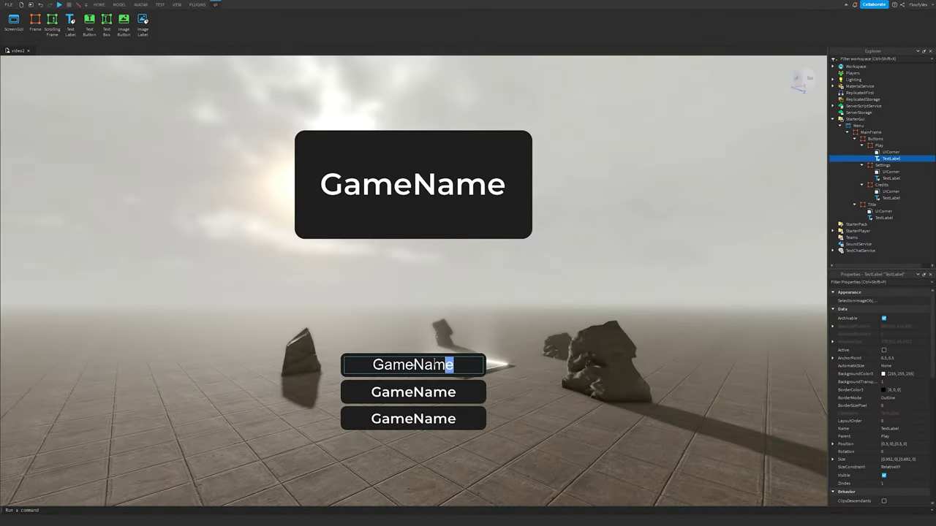
text(Play)
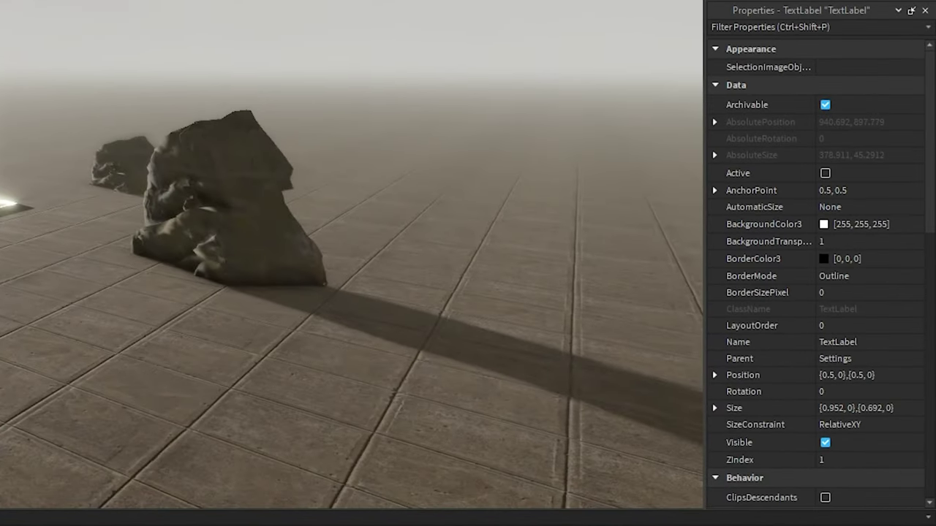
Step: Set the Text property of the Settings panel's TextLabel to "Settings"
scroll(845, 390, down, 10)
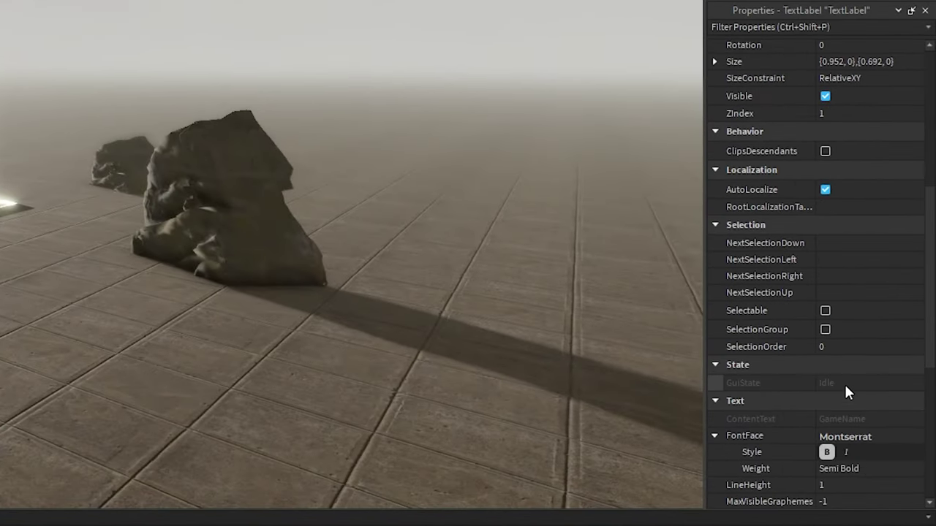
click(840, 338)
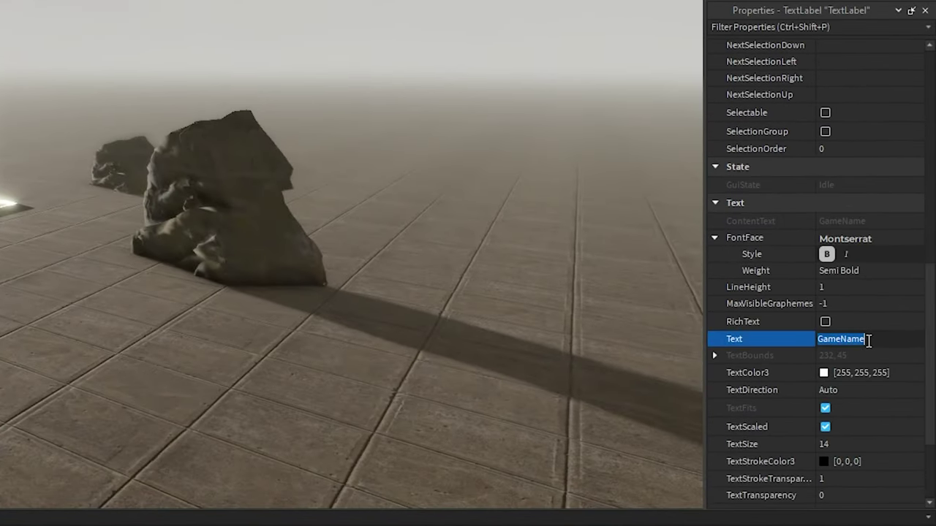
text(Settings)
key(Return)
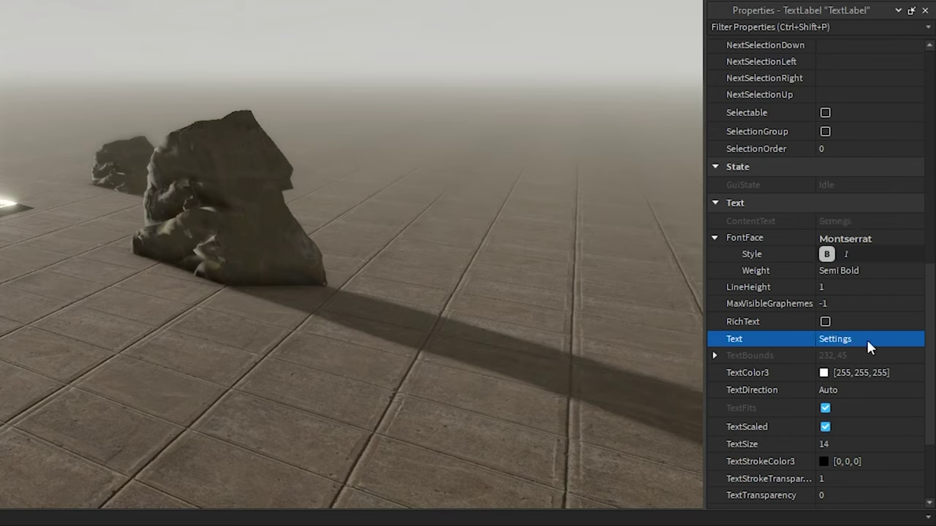
Step: Set the Text property of the Credits panel's TextLabel to "Credits"
key(ctrl+z)
scroll(745, 255, up, 4)
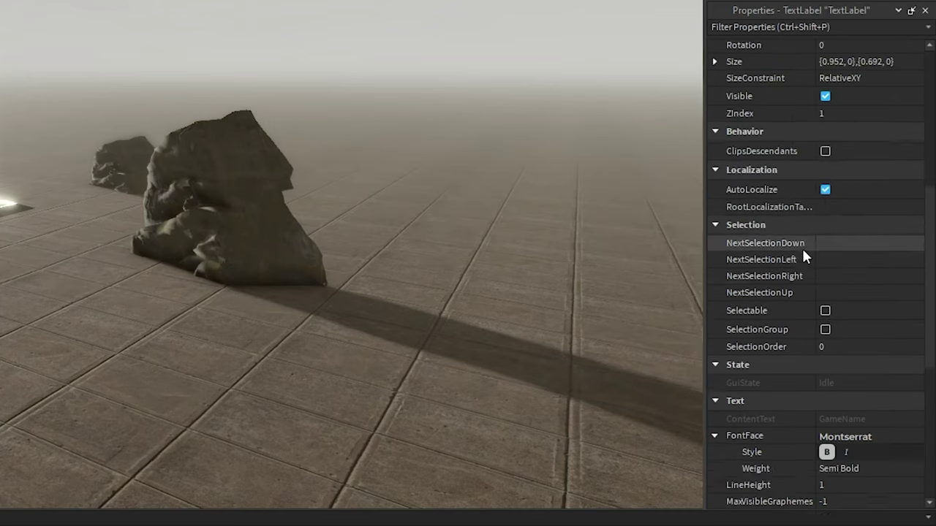
scroll(797, 290, down, 3)
click(865, 386)
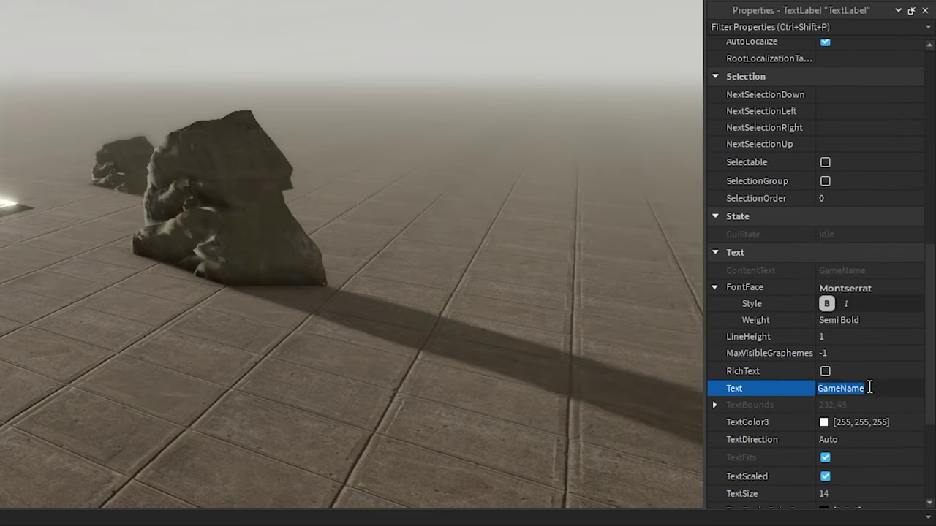
key(BackSpace)
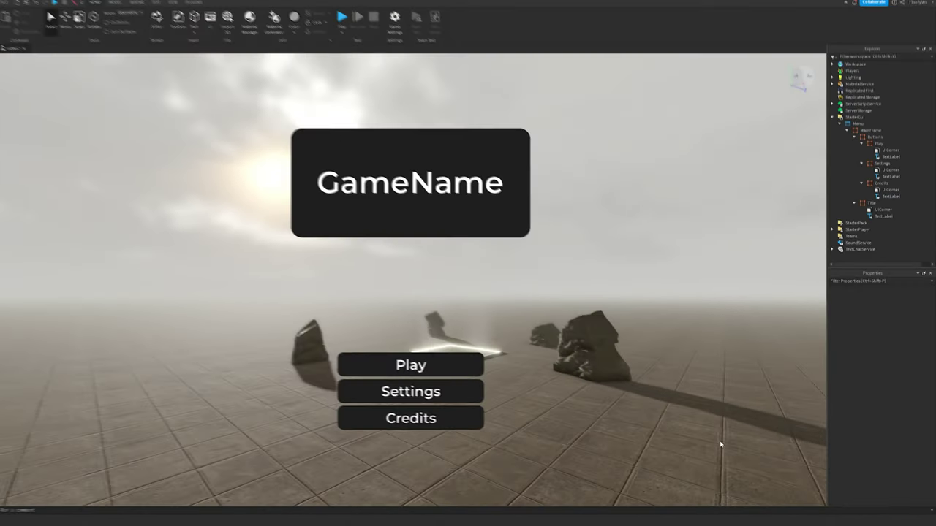
key(d)
right_drag(722, 444, 721, 445)
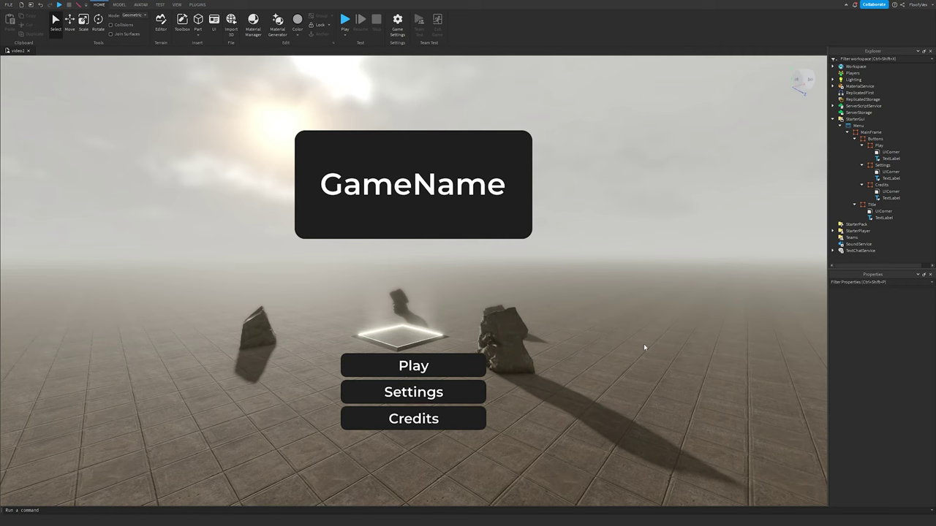
Step: Position the viewport camera so the glowing spawn platform and surrounding rocks are framed behind the menu panels
right_drag(644, 347, 644, 347)
key(w)
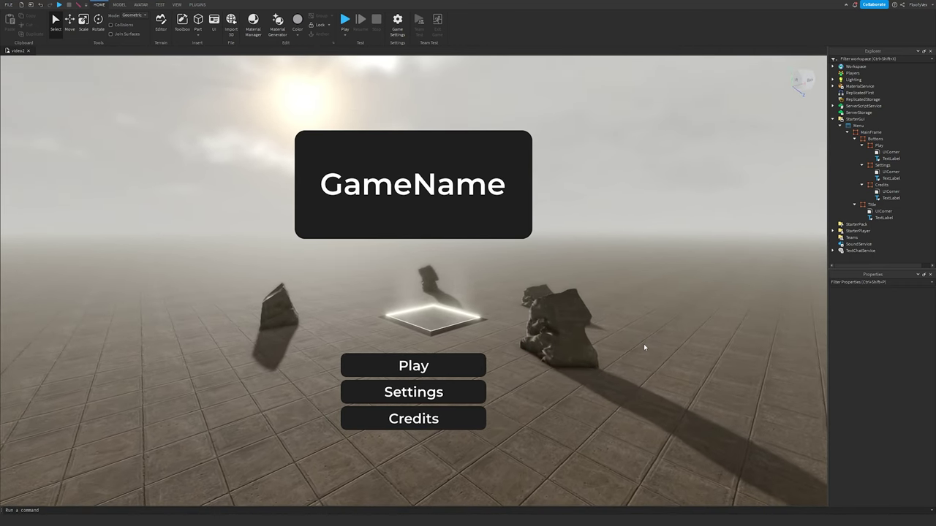
key(d)
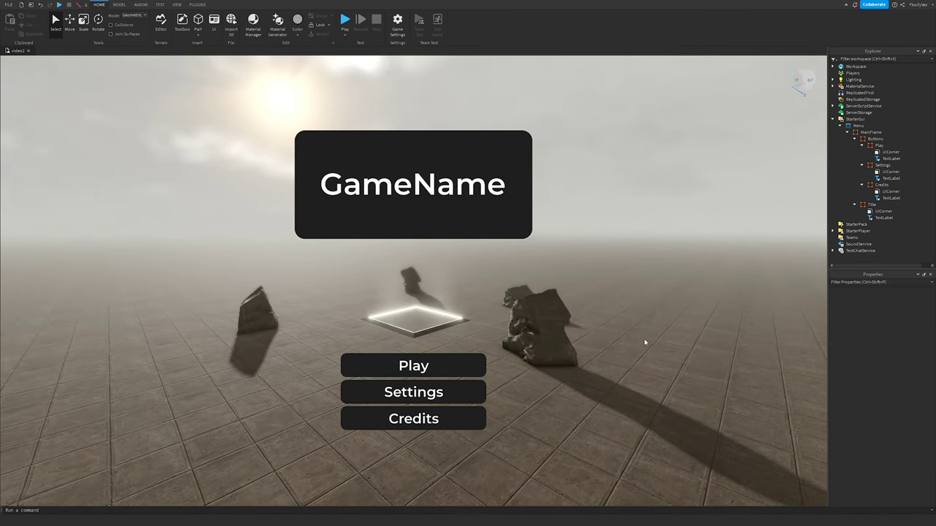
right_drag(645, 342, 645, 342)
key(a)
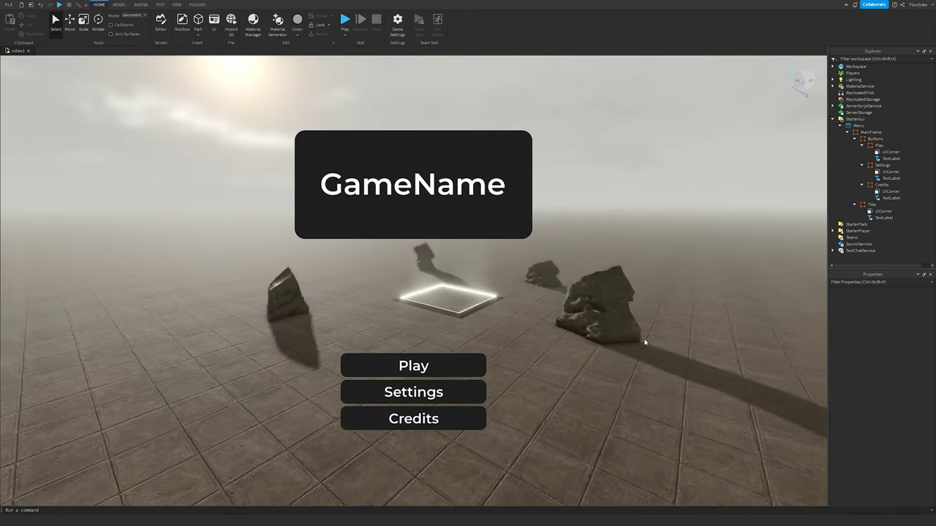
key(d)
right_drag(575, 297, 575, 297)
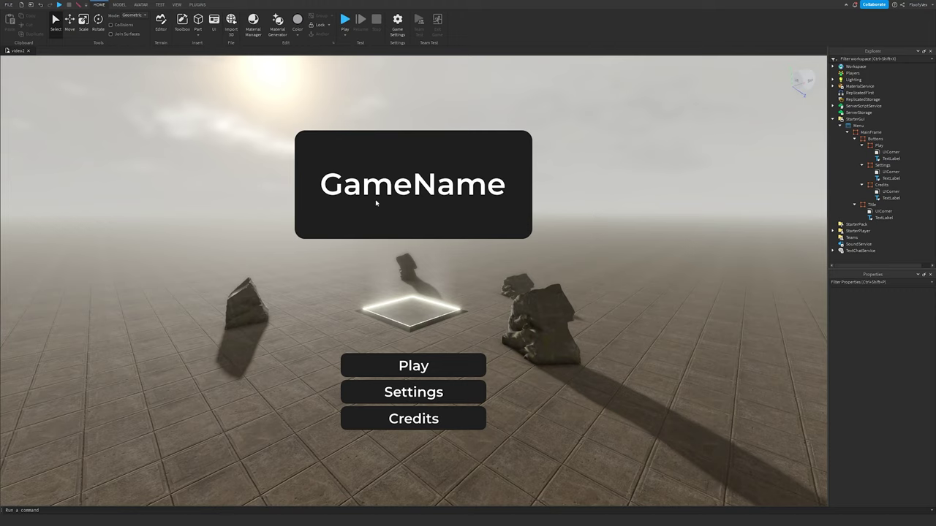
Step: Hide the Command Bar and show it again
click(178, 4)
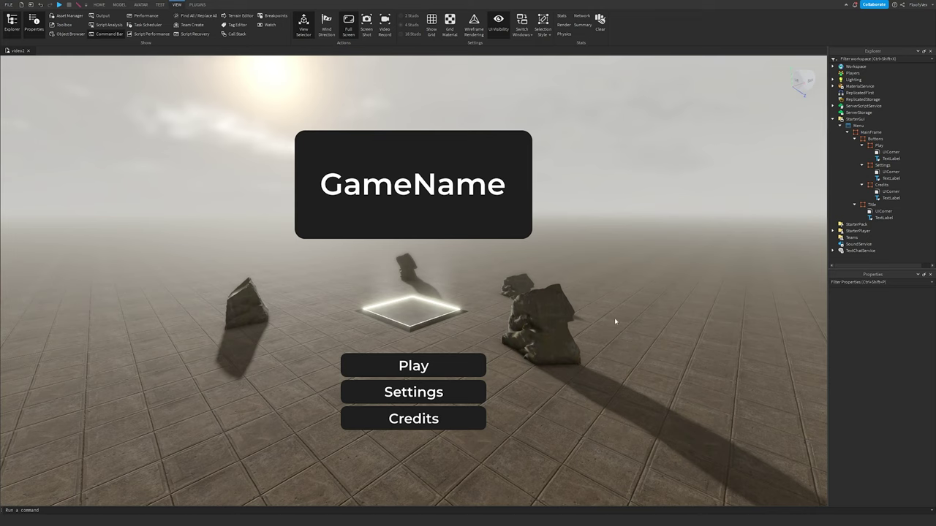
click(106, 33)
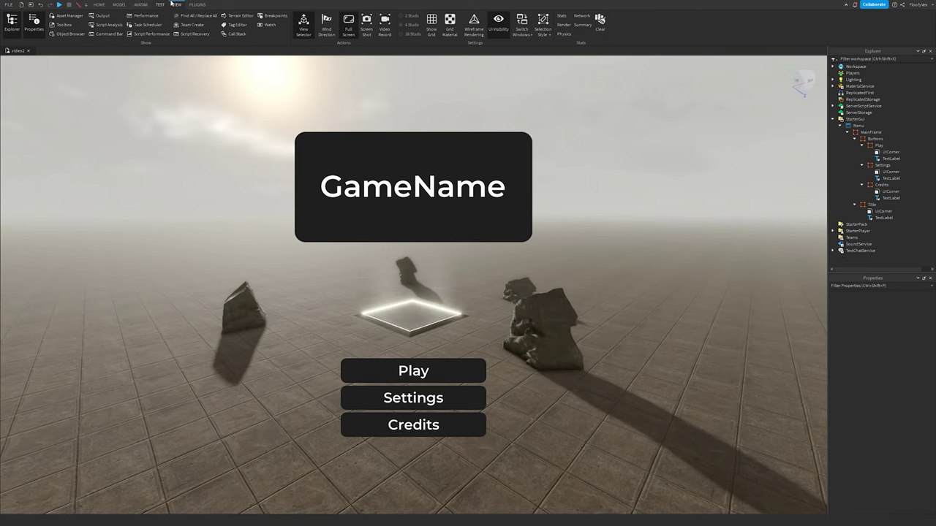
click(105, 34)
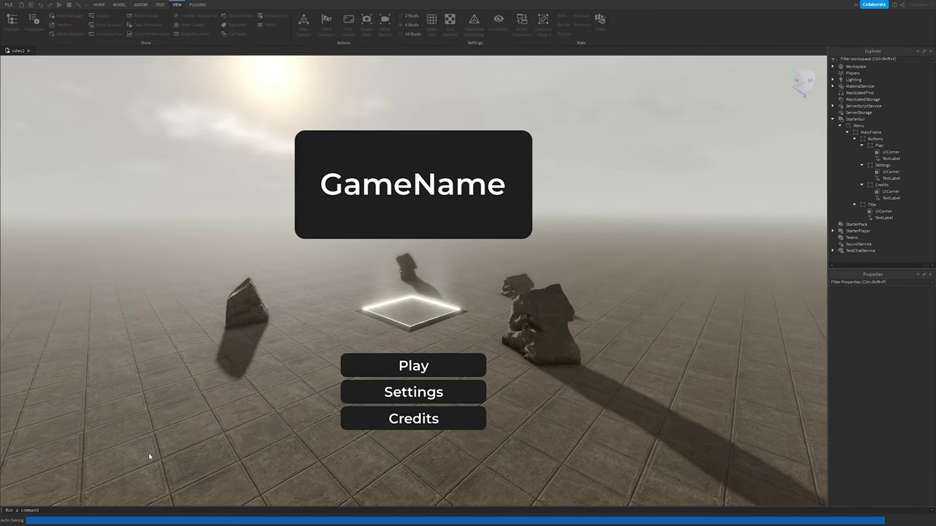
Step: Run a command creating a Part named "MenuCameraPart" in workspace with its CFrame set to game.Workspace.CurrentCamera.CFrame
click(27, 511)
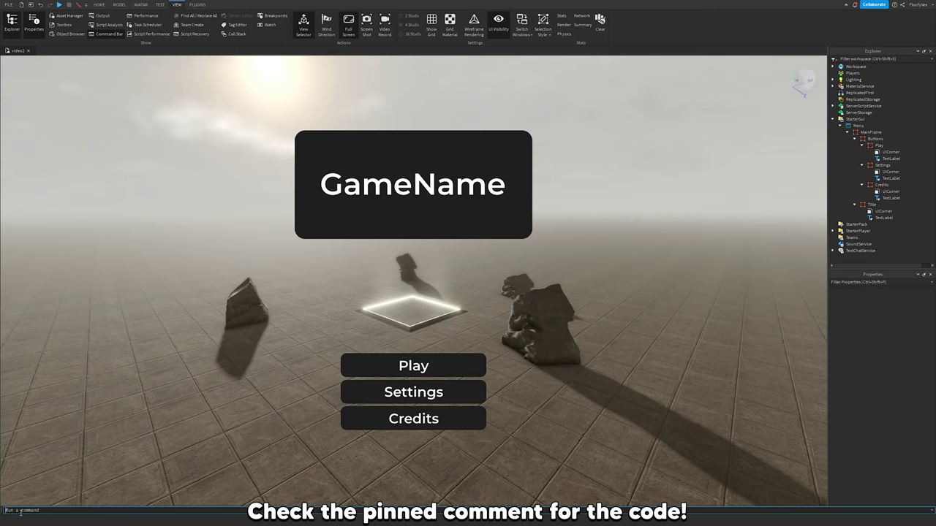
click(21, 511)
text(local part = Instance.new("Part") part.Parent)
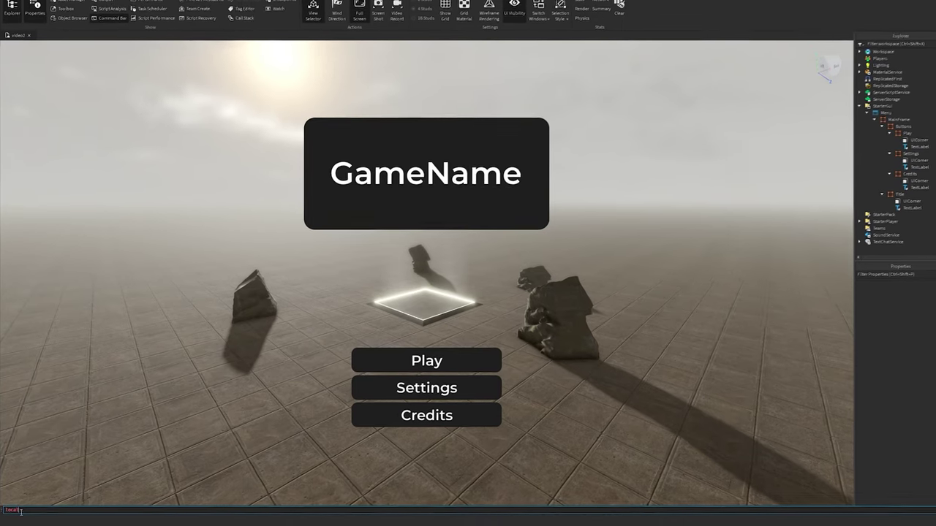
text( = workspace part.CFrame = game.Workspace.CurrentCamera.CFrame part.na)
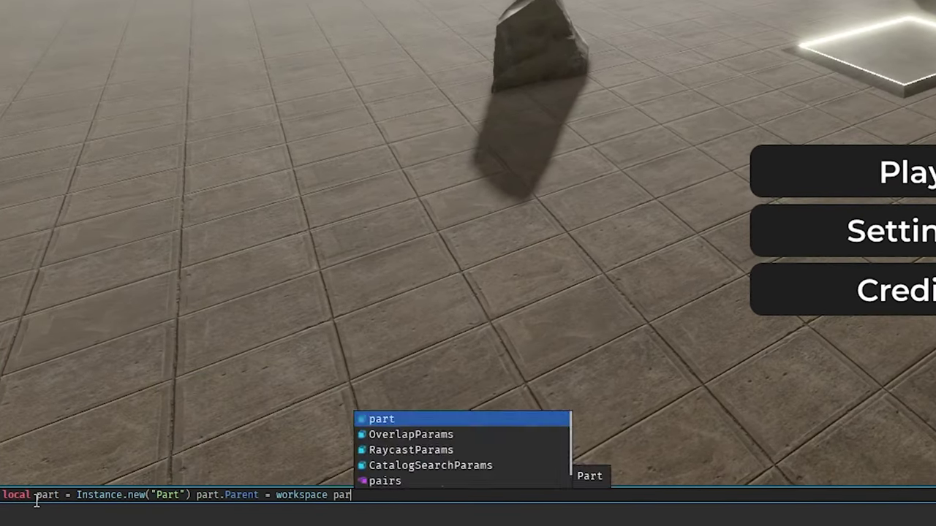
text(me = "MenuCameraPart")
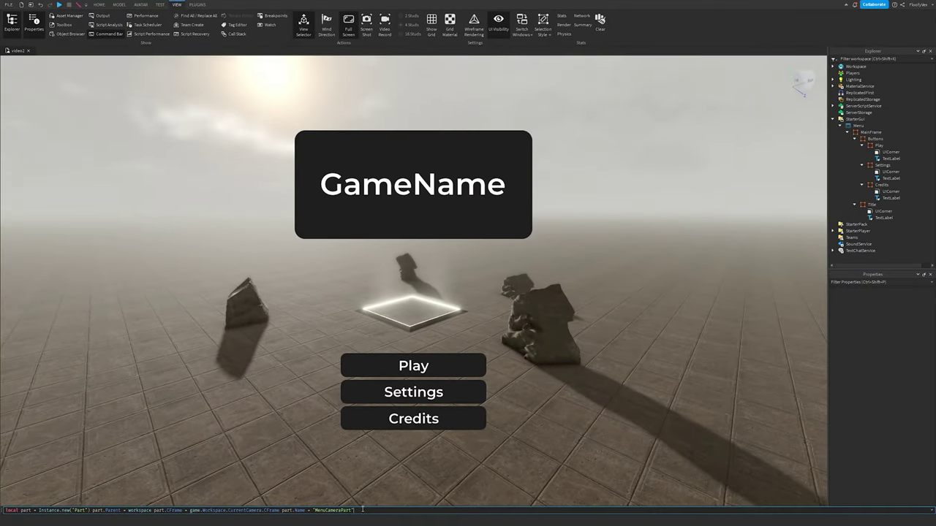
key(Return)
Step: Clear the executed MenuCameraPart code from the Command Bar
key(a)
right_drag(709, 184, 703, 187)
key(a)
key(d)
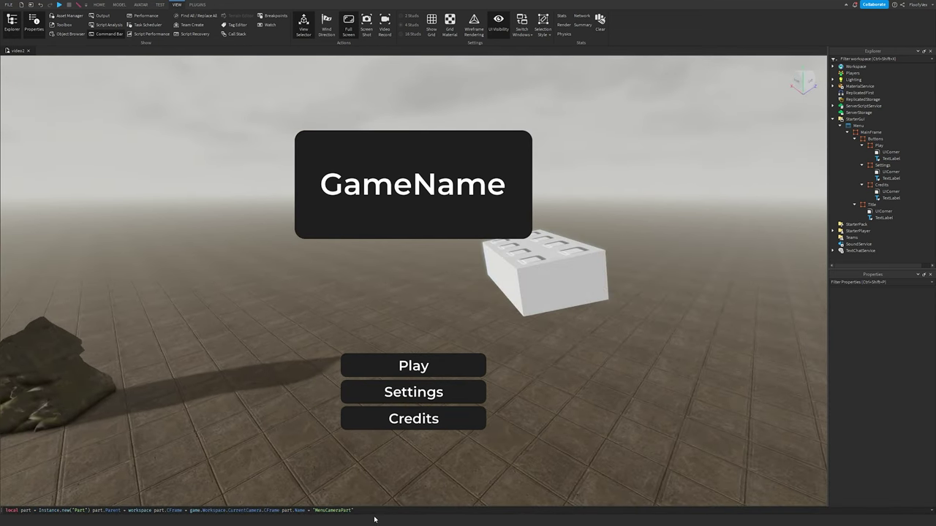
click(350, 510)
drag(351, 509, 4, 509)
key(ctrl+x)
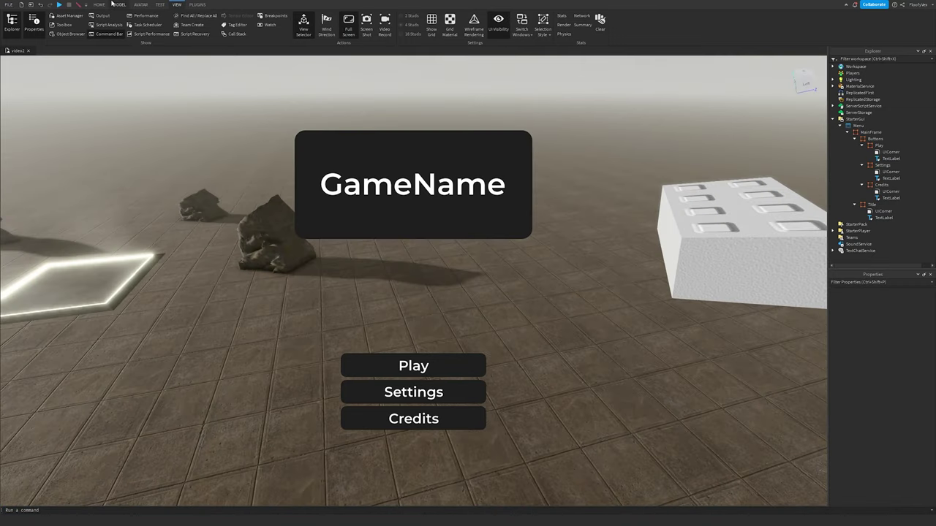
Step: Insert a default part on the baseplate near the rocks and delete it
click(99, 5)
click(198, 22)
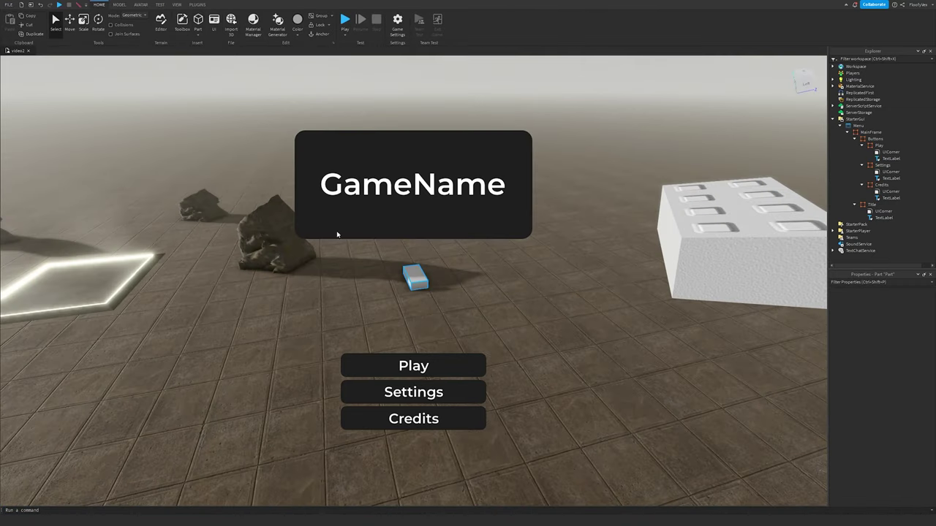
drag(409, 279, 312, 345)
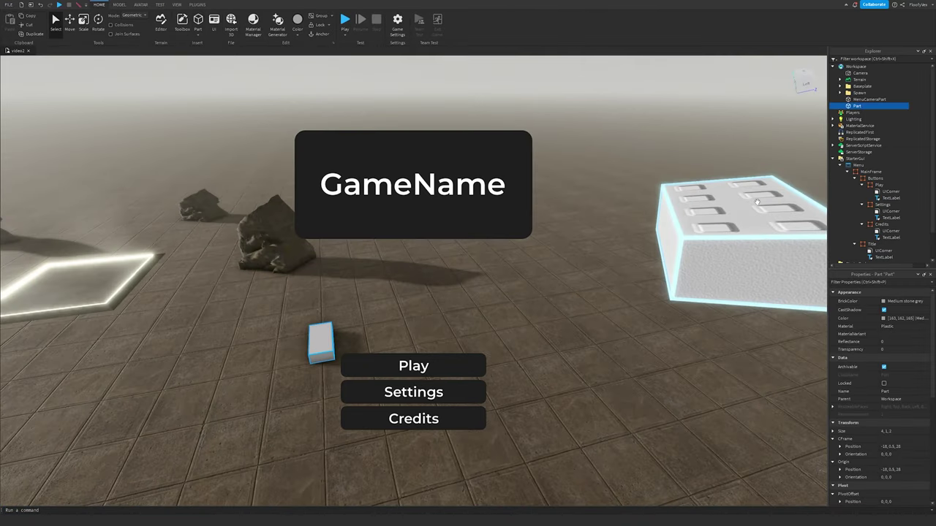
right_drag(488, 230, 445, 273)
key(w)
right_drag(497, 315, 497, 315)
key(w)
right_drag(540, 279, 517, 271)
key(Delete)
Step: Enable Anchored and disable CanCollide for MenuCameraPart
key(w)
key(w)
key(s)
click(544, 260)
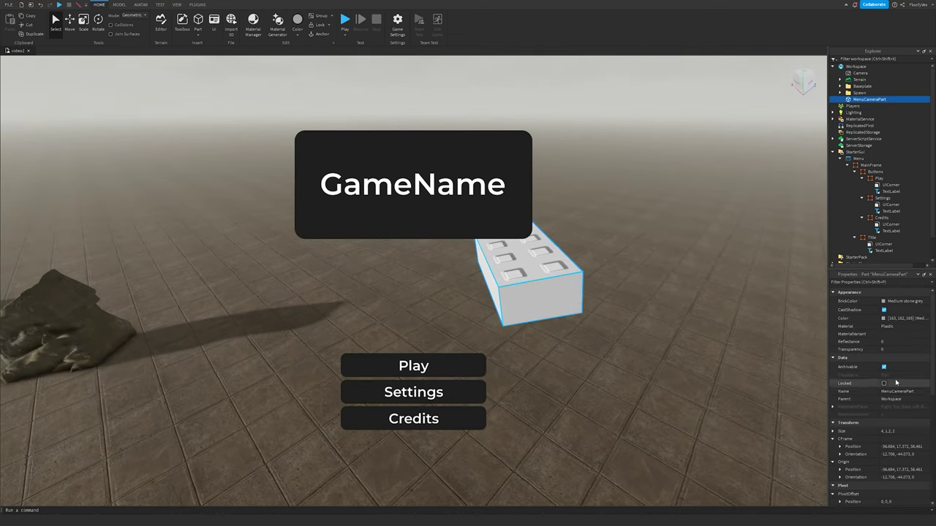
scroll(895, 382, down, 5)
click(883, 411)
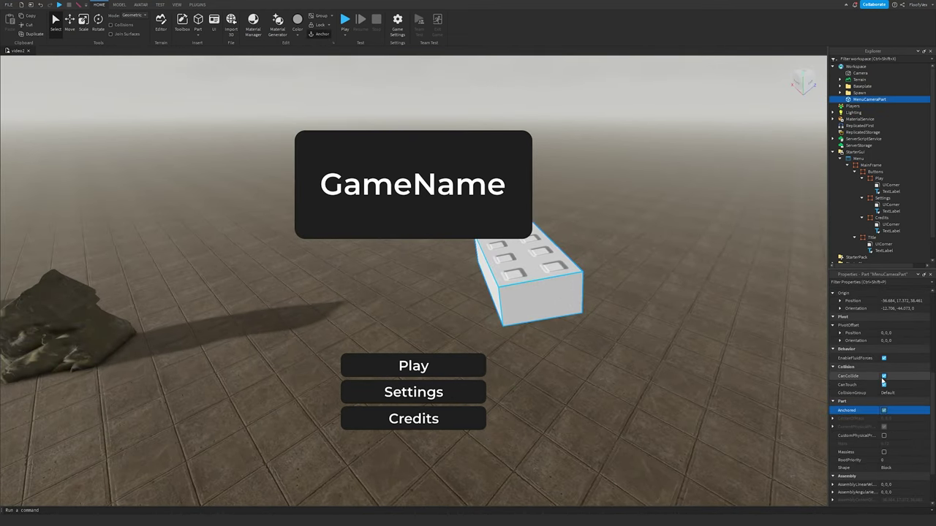
click(884, 377)
Step: Set the Transparency of MenuCameraPart to 1
scroll(885, 365, up, 5)
click(886, 349)
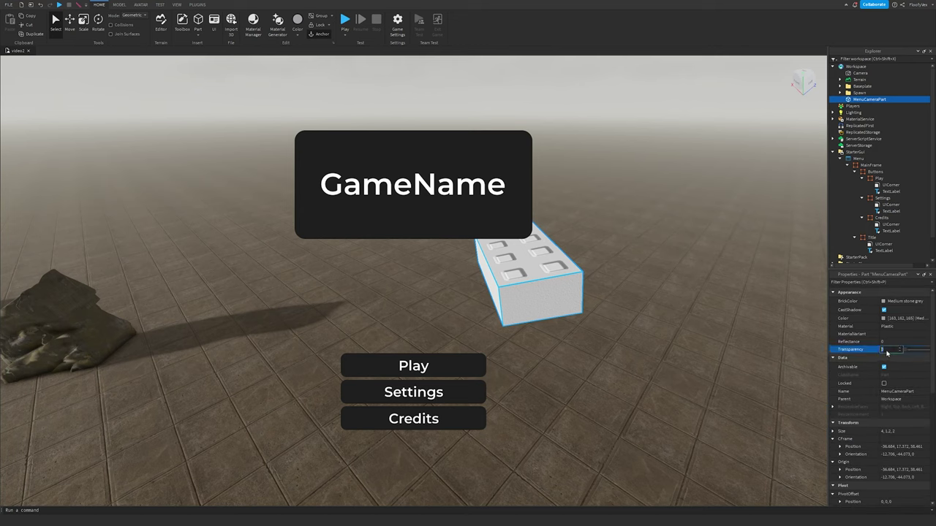
text(1)
key(Return)
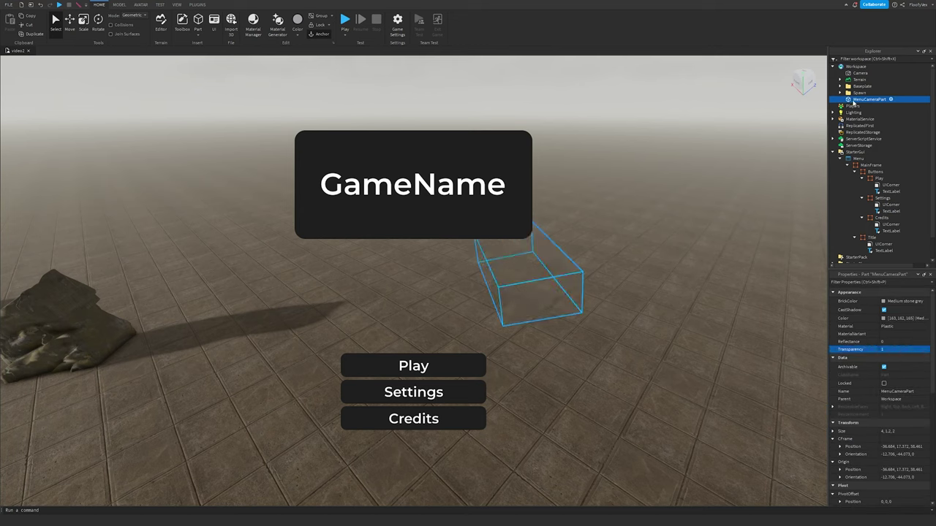
Step: Group MenuCameraPart into a model and group that model into a folder named MenuFolder
key(ctrl+g)
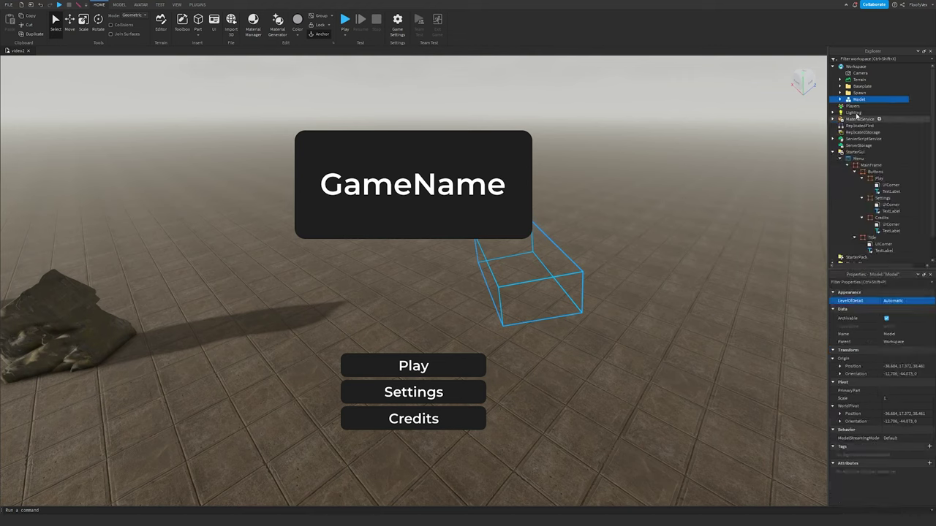
right_click(858, 101)
click(867, 171)
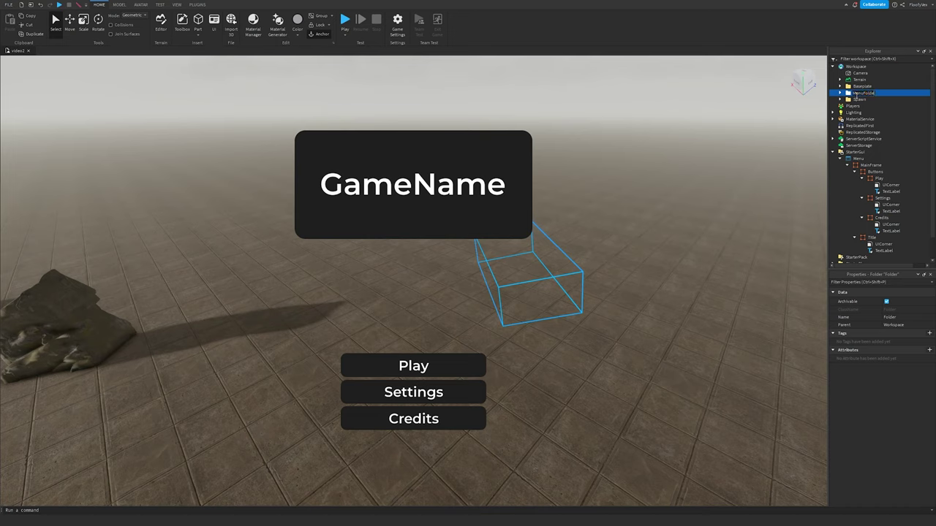
text(r)
key(Return)
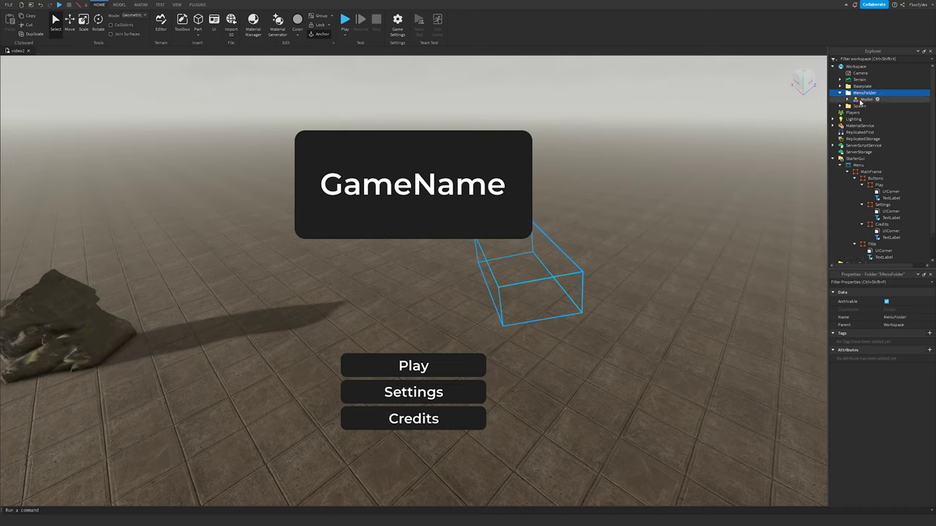
Step: Rename the model inside MenuFolder to MenuCamera
click(866, 99)
click(868, 100)
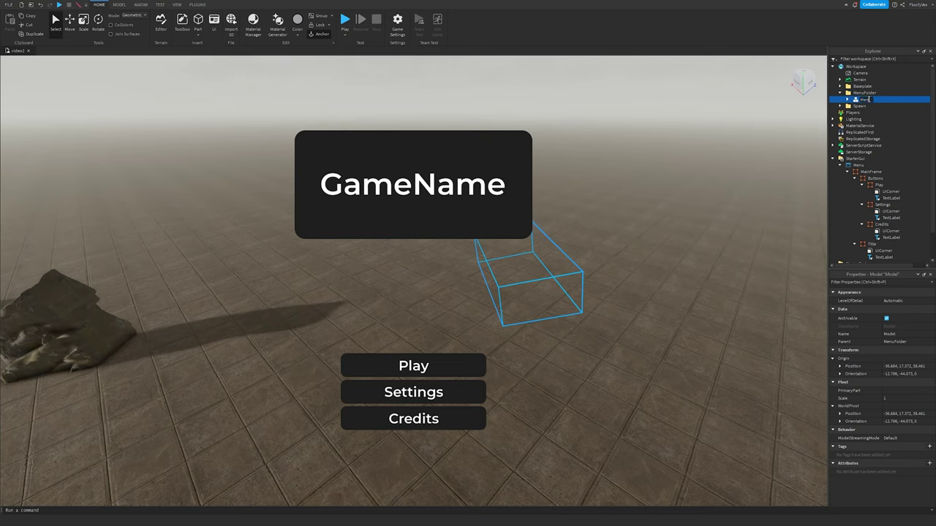
text(MenuCamera)
key(Return)
Step: Check the Workspace streaming properties and set the MenuCamera model's ModelStreamingMode to Persistent
click(855, 67)
scroll(865, 398, down, 5)
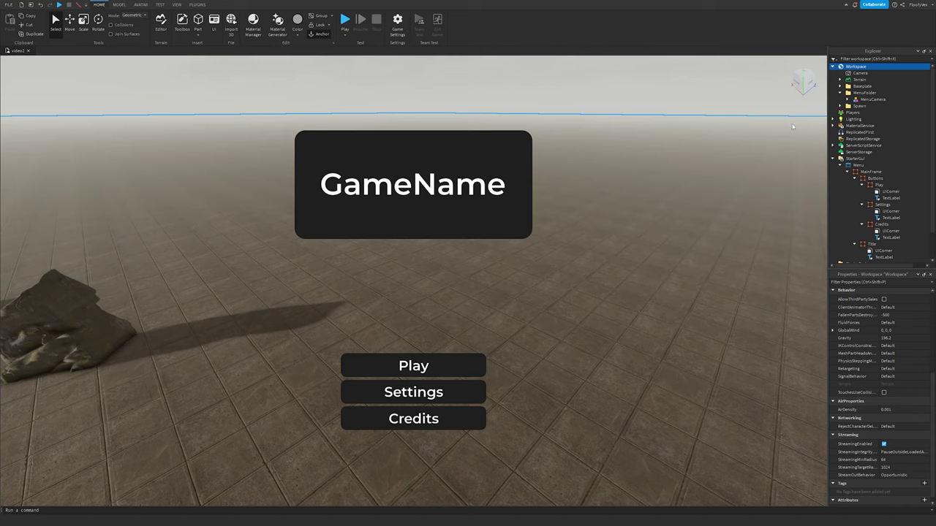
click(871, 99)
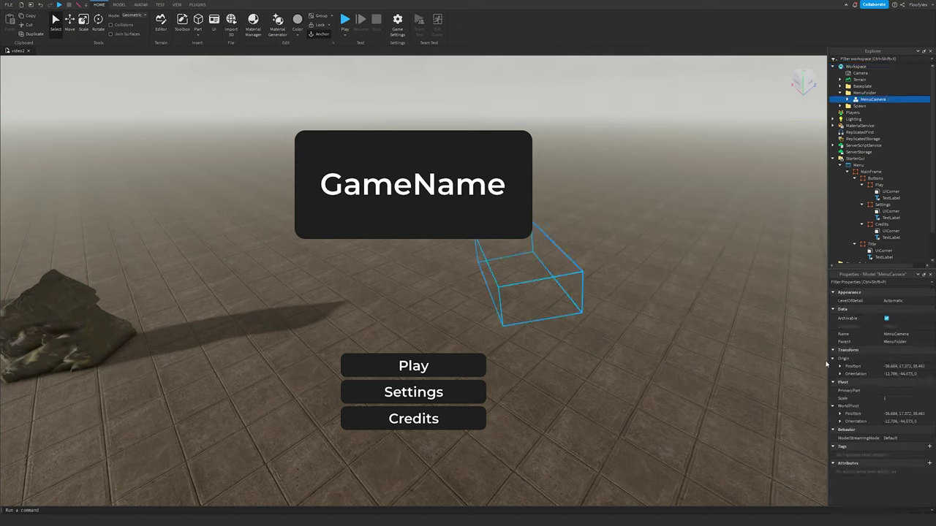
click(888, 439)
click(896, 466)
Step: Move the MenuCamera model far across the baseplate to about -499, 0.6, 424 and undo the move
key(f)
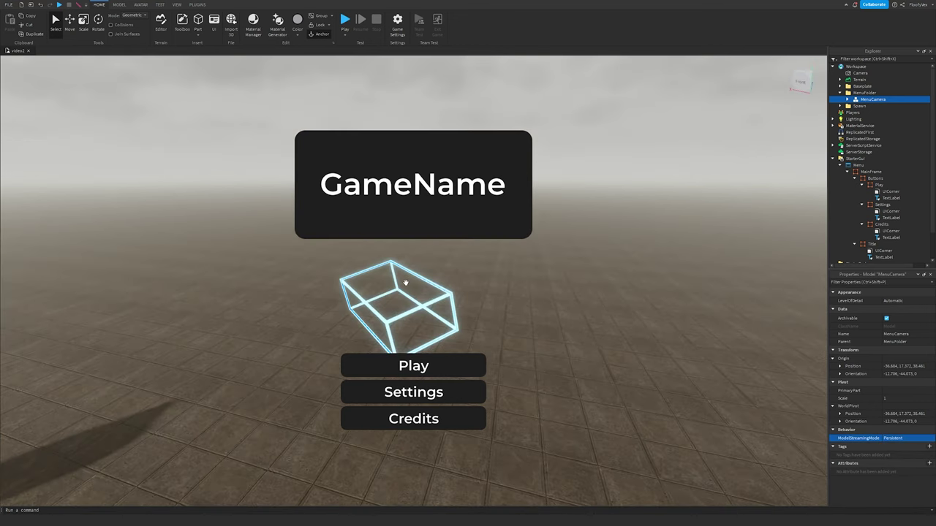
drag(400, 305, 522, 266)
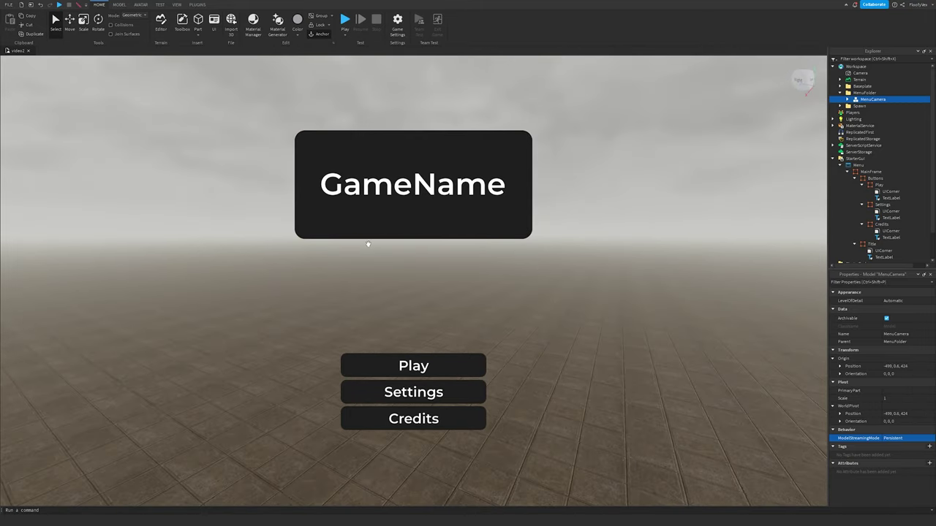
mouse_move(368, 244)
right_down()
mouse_move(411, 253)
mouse_move(363, 237)
right_up()
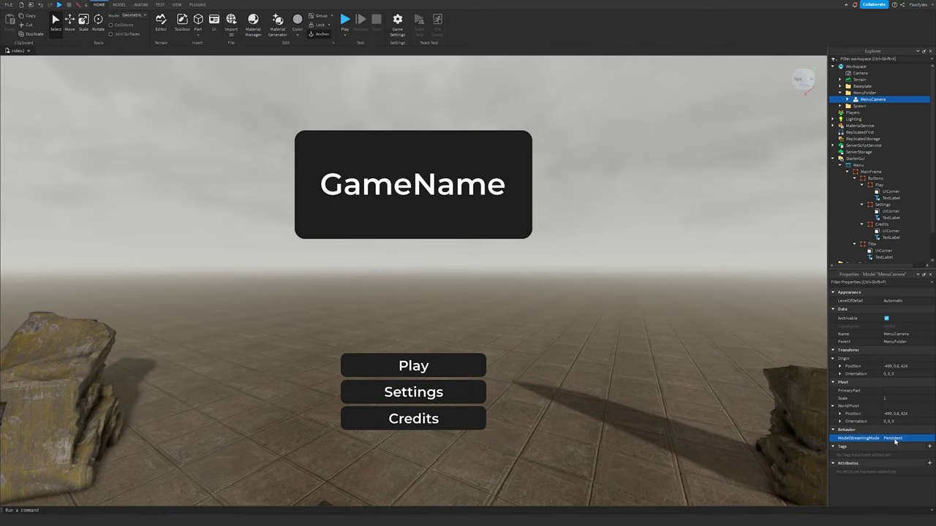
right_drag(582, 321, 583, 322)
key(ctrl+z)
Step: Add a LocalScript to the Menu ScreenGui and name it CameraScript
key(w)
mouse_move(372, 282)
right_down()
mouse_move(382, 295)
mouse_move(388, 286)
right_up()
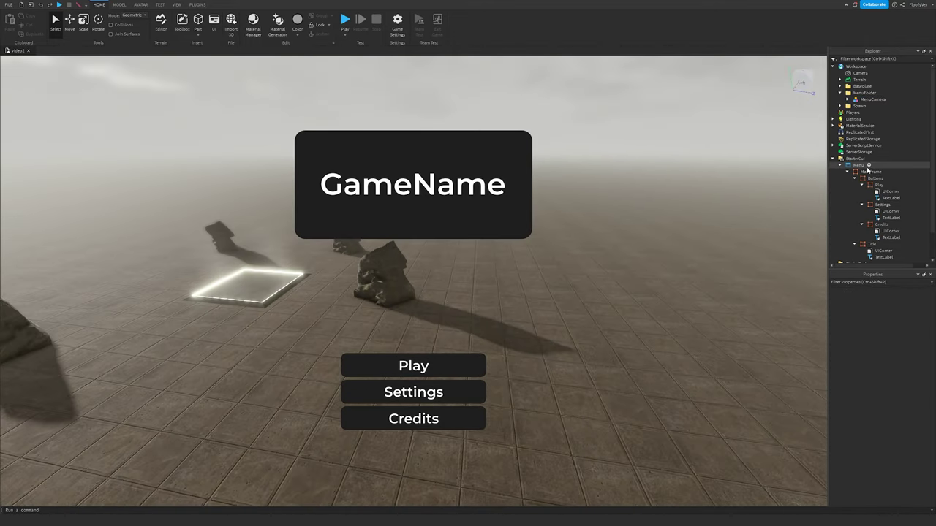
click(868, 166)
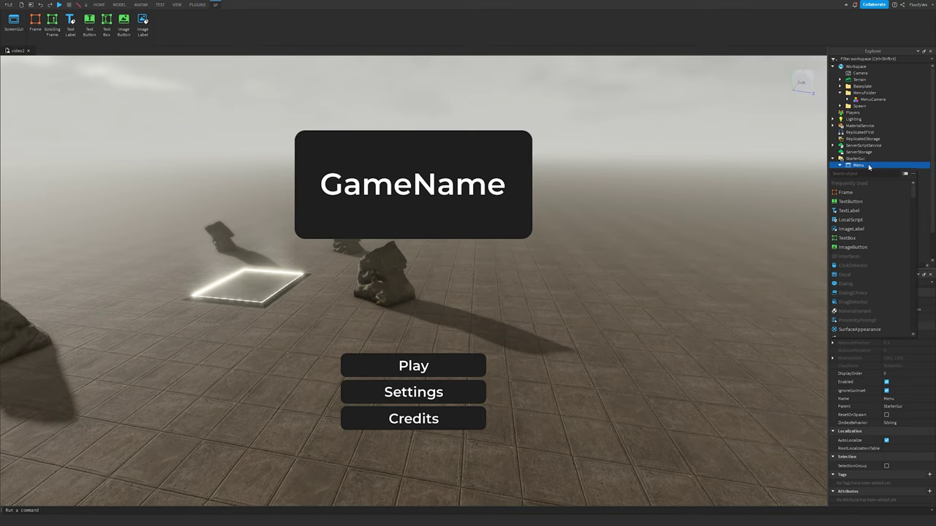
text(local)
click(842, 193)
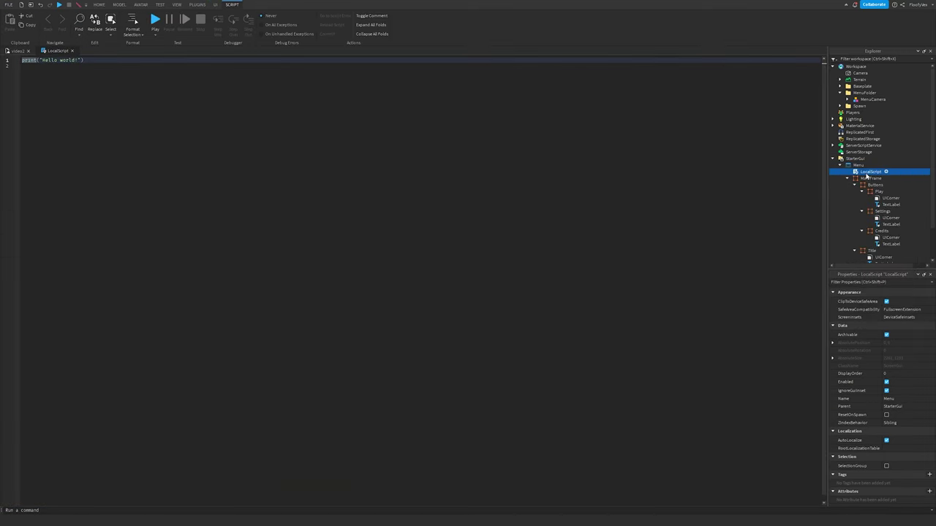
text(Camera)
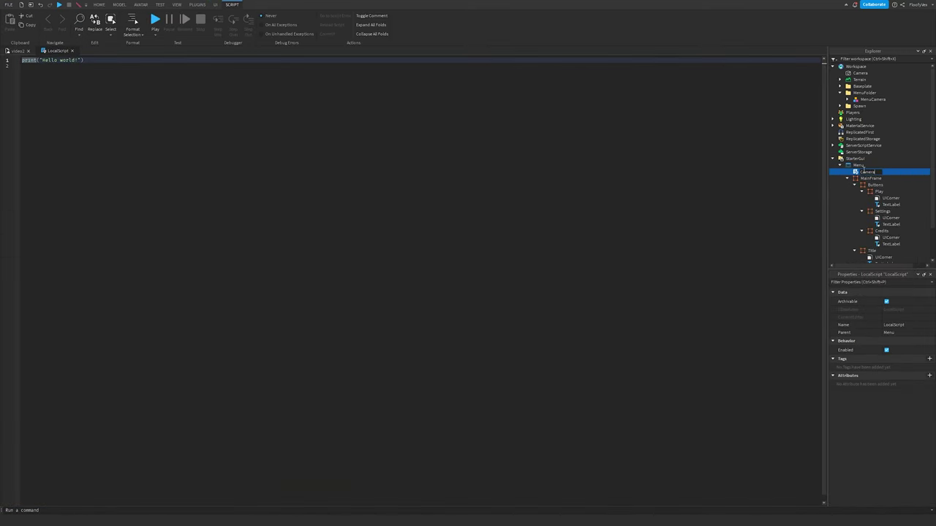
text(Script)
Step: Replace the default code in CameraScript with `local plr = game:GetService("Players").LocalPlayer`
drag(246, 197, 19, 62)
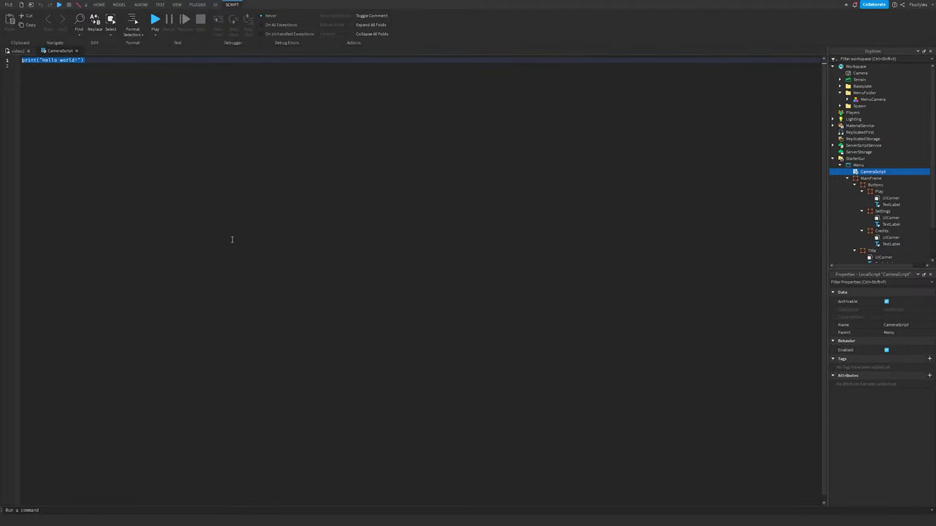
key(BackSpace)
text(local plr = game:GetService("Players").LocalPlayer)
key(Return)
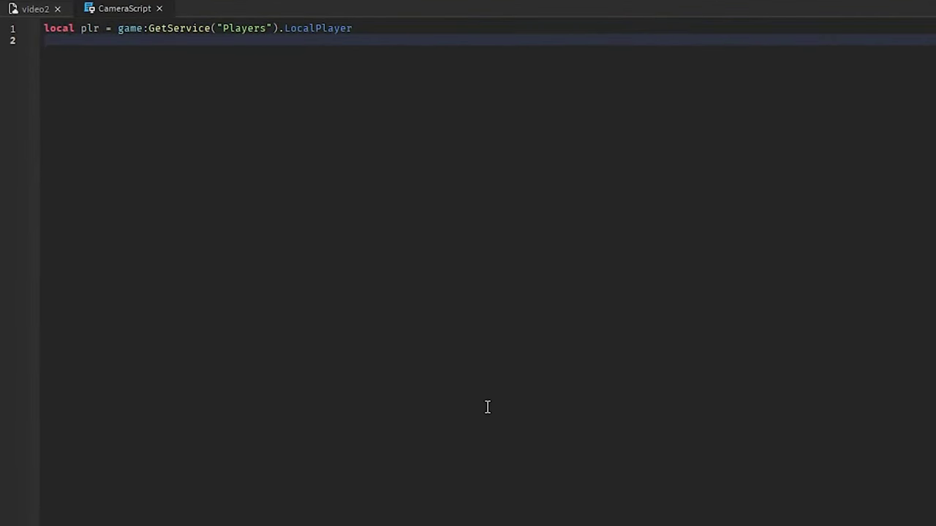
Step: Define Character as `plr.Character or plr.CharacterAdded:Wait()` and Camera as `workspace.Camera` in CameraScript
text(local Character = plr.Character or plr.CharacterAdded:Wait())
key(Return)
text(local CameraPart = workspace.Camera)
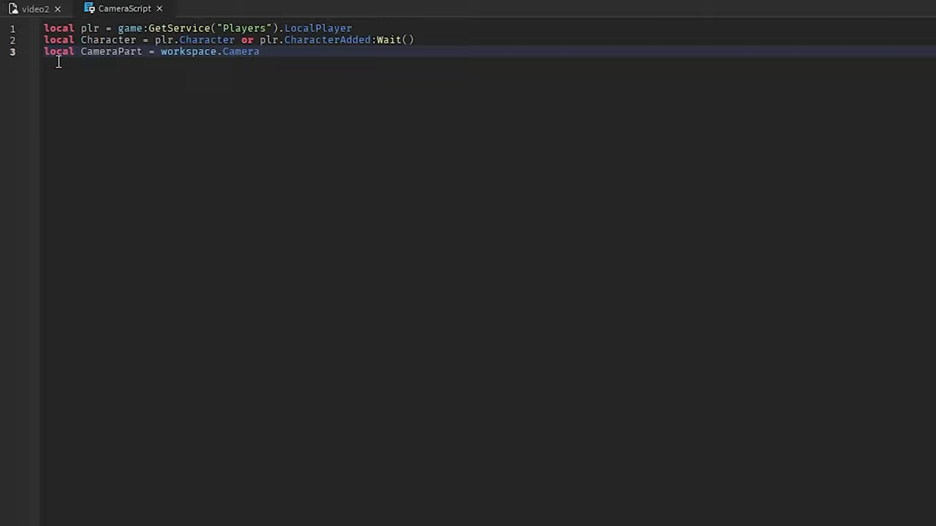
click(143, 52)
key(BackSpace)
key(BackSpace)
key(BackSpace)
key(BackSpace)
Step: Define CameraPart as `workspace:WaitForChild("MenuFolder"):WaitForChild("MenuCamera"):WaitForChild("MenuCameraPart").CFrame`, leaving a blank line above it
click(234, 111)
key(Return)
key(Return)
text(local CameraPart = workspace:WaitForChild("MenuFolder"):WaitForChild("MenuCamera"))
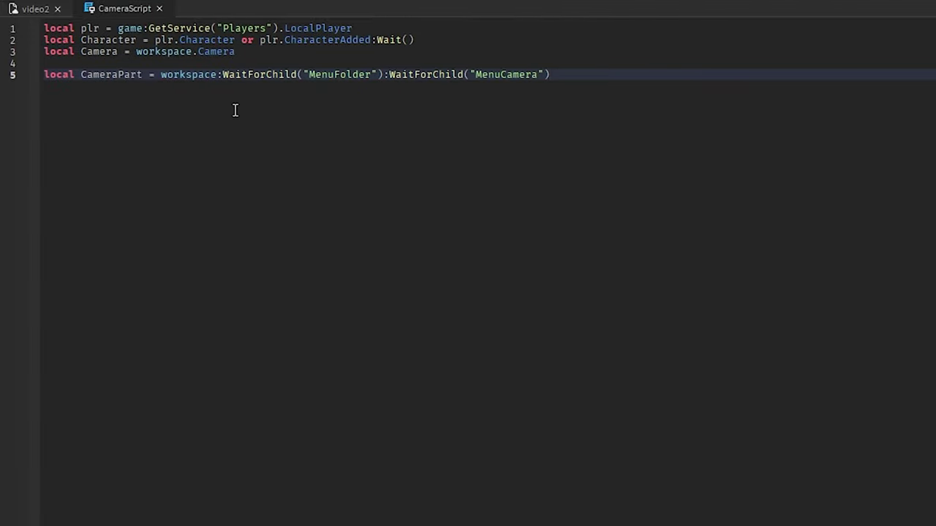
text(:WaitForChild("MenuCameraPart").CFrame)
Step: Start a `repeat wait()` loop that addresses the camera's CameraType, and rename the Camera variable to CameraInst in both places
key(Return)
key(Return)
text(repeat wait())
key(Return)
text(Camera.camera)
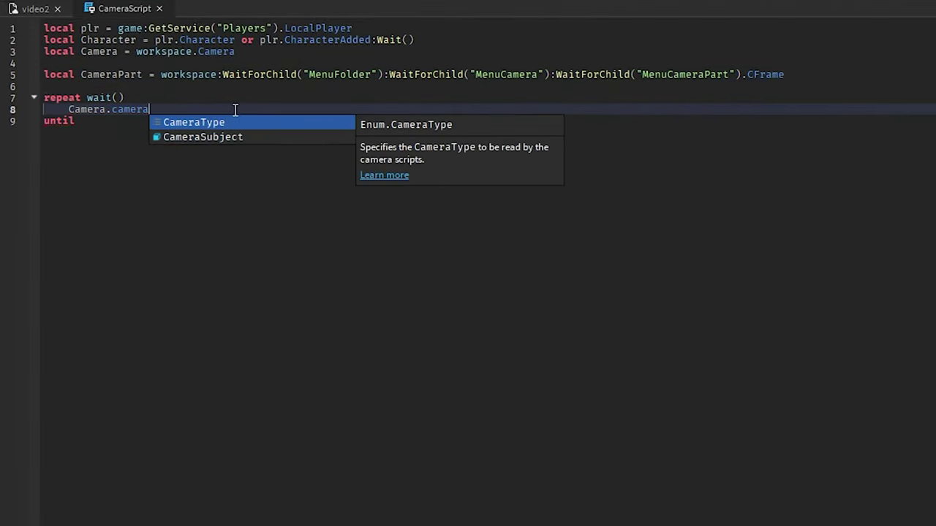
text(Type)
click(118, 52)
text(Inst)
click(104, 111)
text(Inst)
Step: Set CameraType to `Enum.CameraType.Scriptable` in the loop, repeat until it matches, and add `CameraInst.CFrame = CameraPart` below
click(229, 110)
text(= Enum.CameraType.Scriptable)
drag(377, 109, 69, 110)
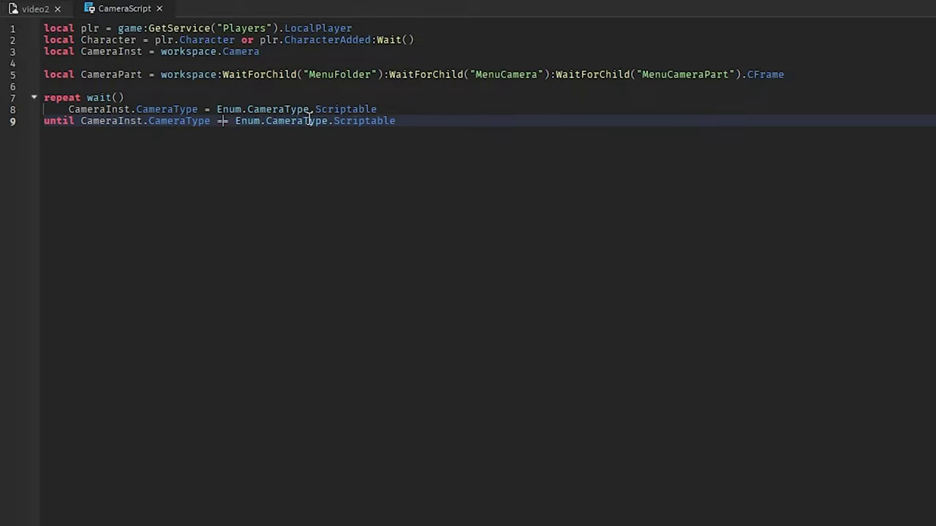
key(End)
key(Return)
text(CameraInst.CFrame = CameraPart)
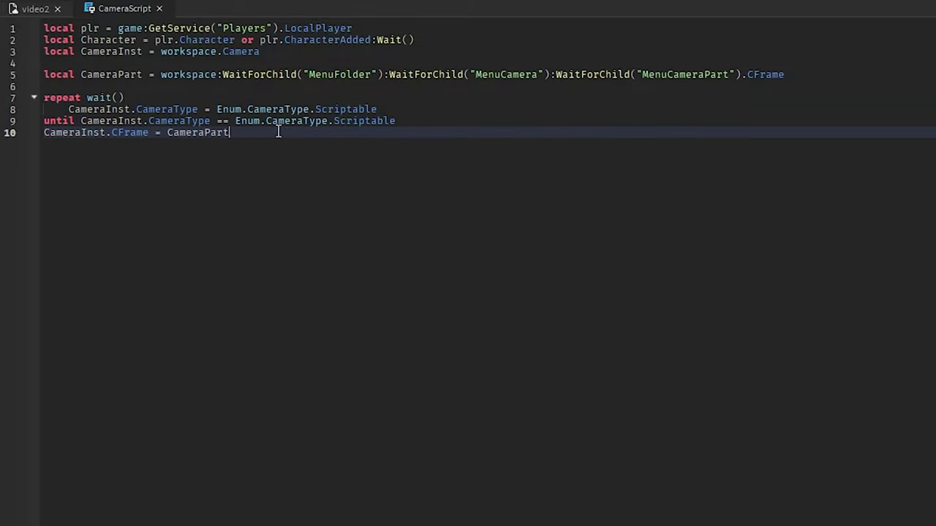
Step: Move the MenuCamera model out of MenuFolder into Workspace and delete the `WaitForChild("MenuFolder")` call from the CameraPart line
click(24, 9)
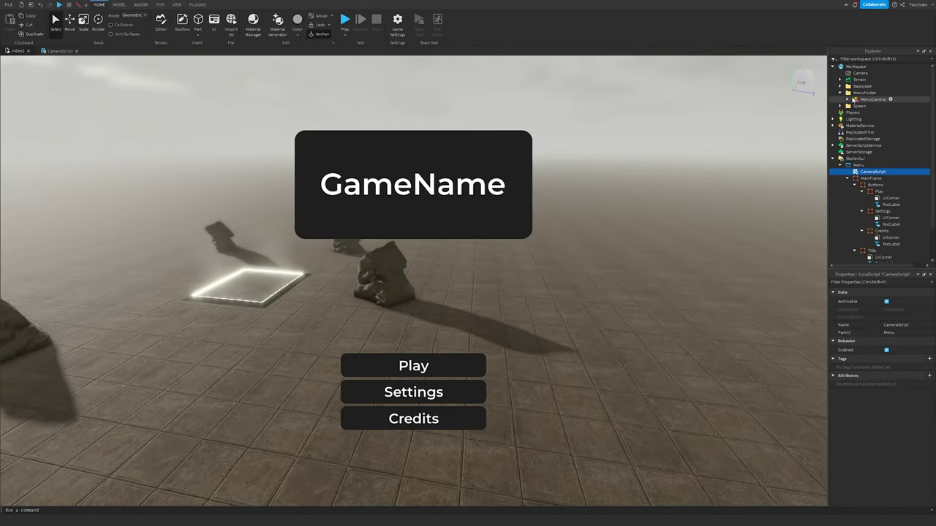
click(845, 93)
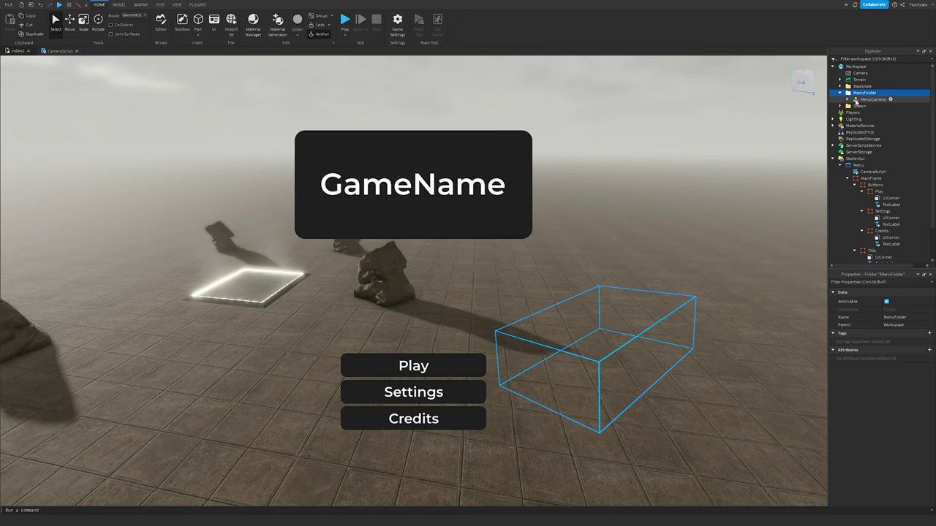
drag(858, 99, 850, 67)
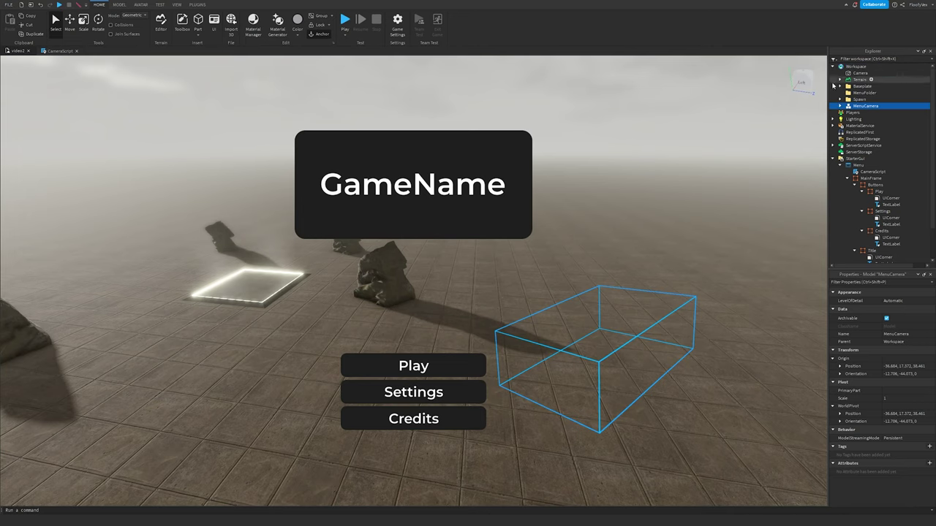
click(58, 51)
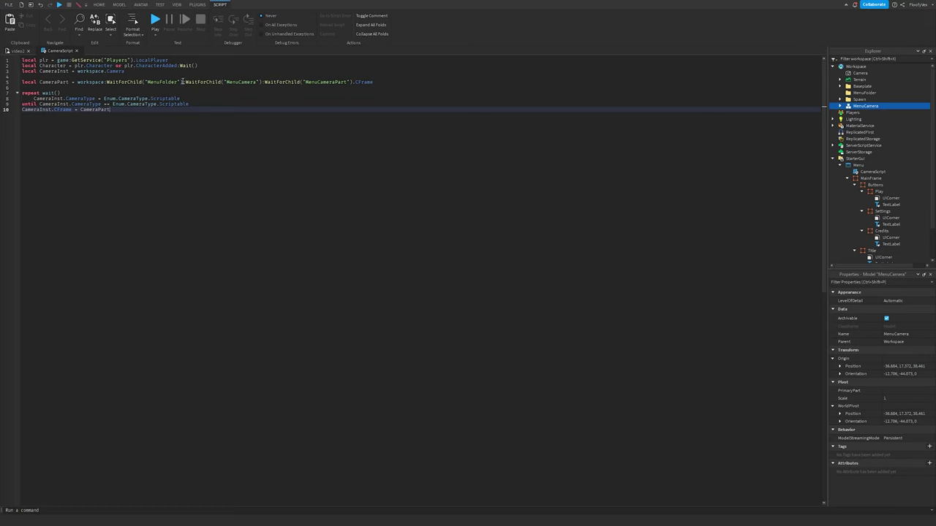
drag(182, 82, 103, 82)
key(BackSpace)
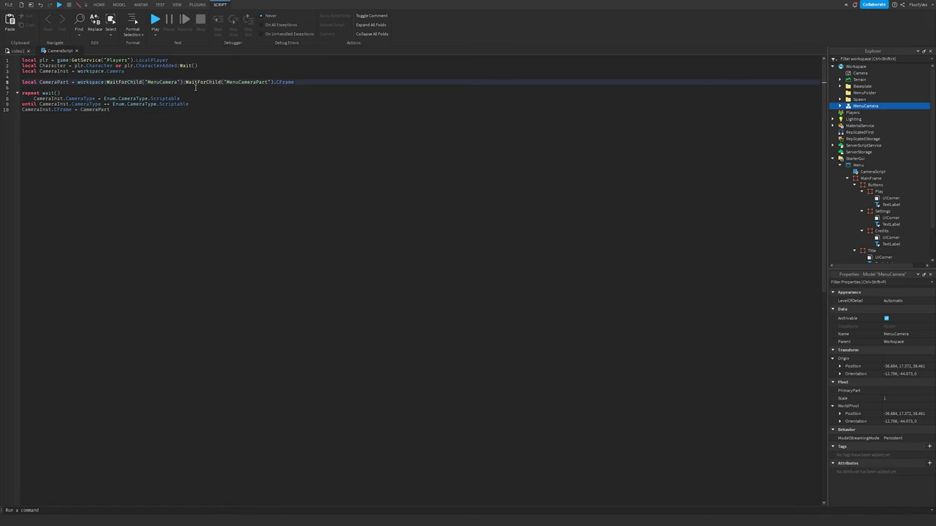
Step: Undo the CameraPart line edit and the move of MenuCamera out of MenuFolder
key(ctrl+z)
click(19, 52)
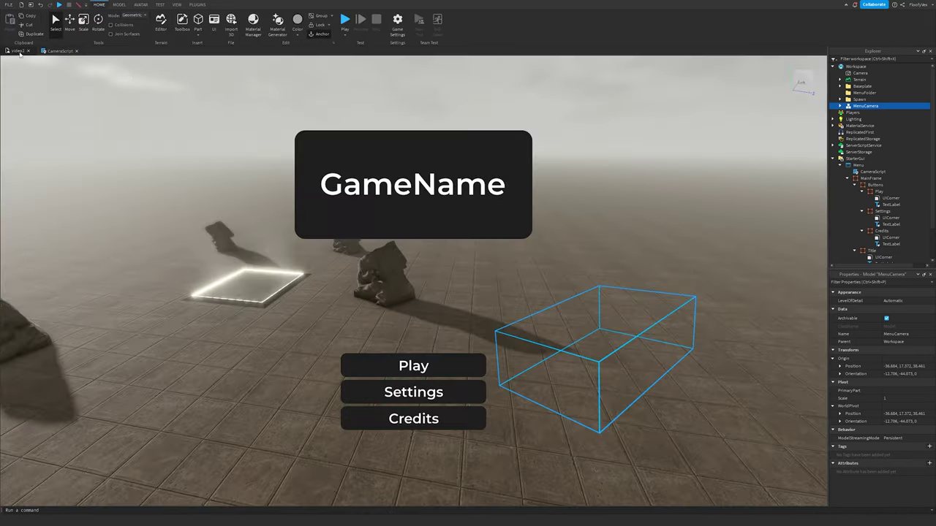
key(ctrl+z)
key(ctrl+z)
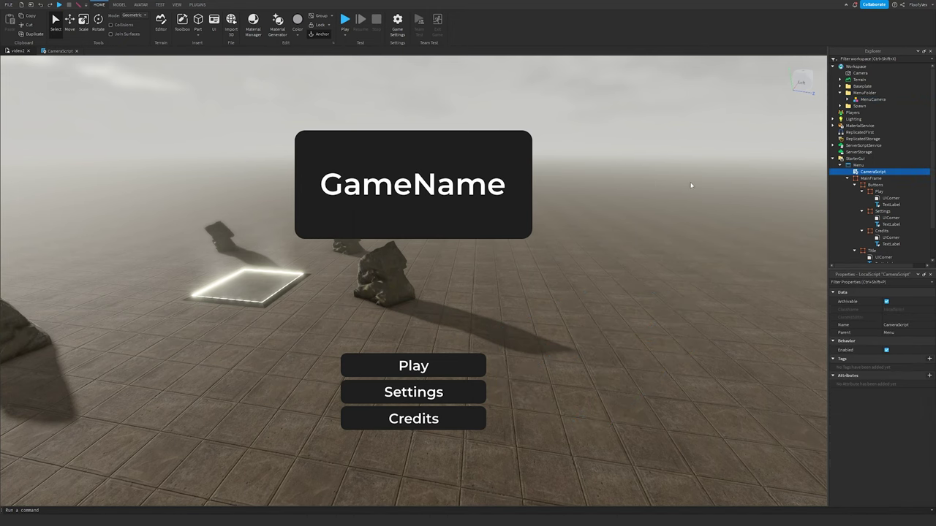
Step: Add a LocalScript to the Buttons frame and name it ButtonScript
click(710, 177)
right_drag(589, 312, 555, 302)
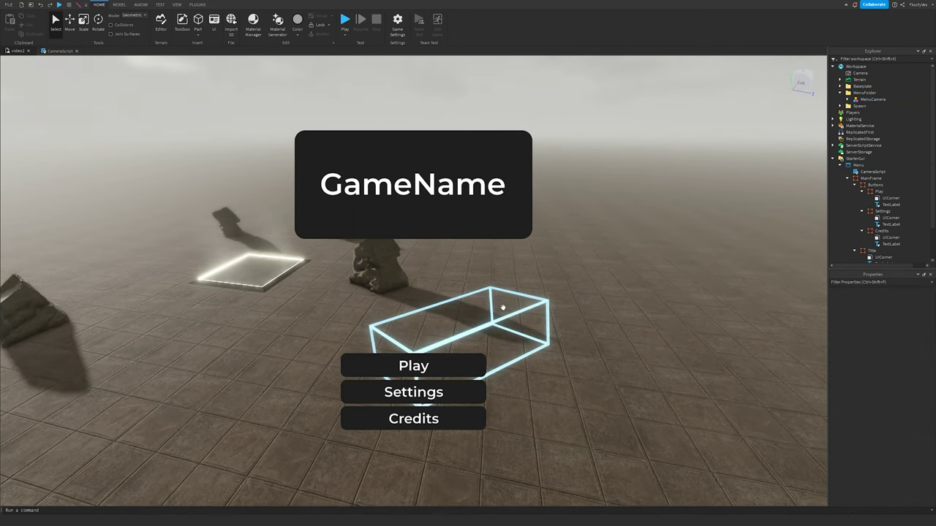
click(887, 184)
text(local)
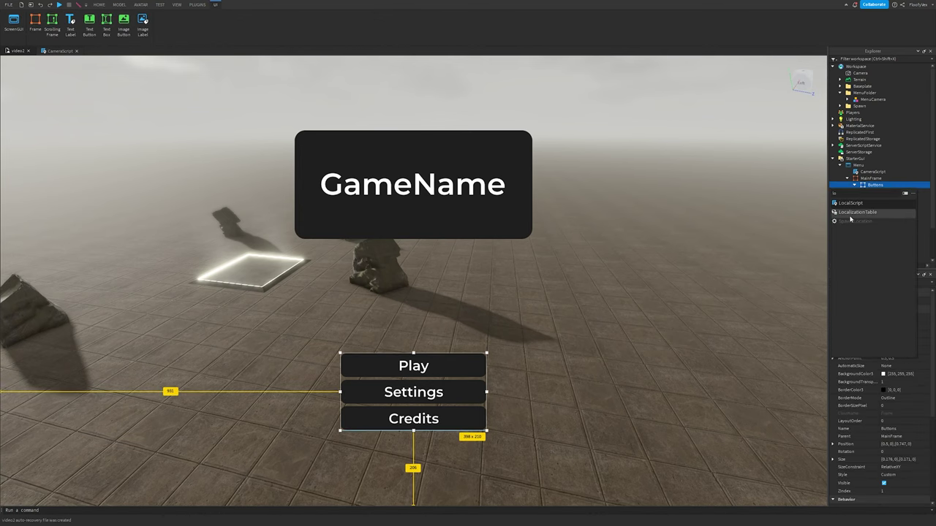
click(850, 204)
scroll(872, 194, down, 2)
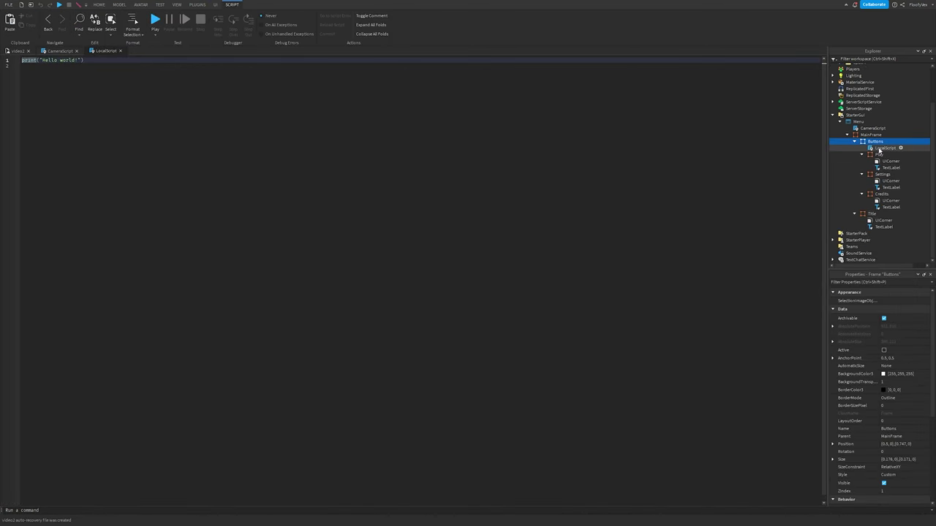
click(881, 149)
key(F2)
text(Button)
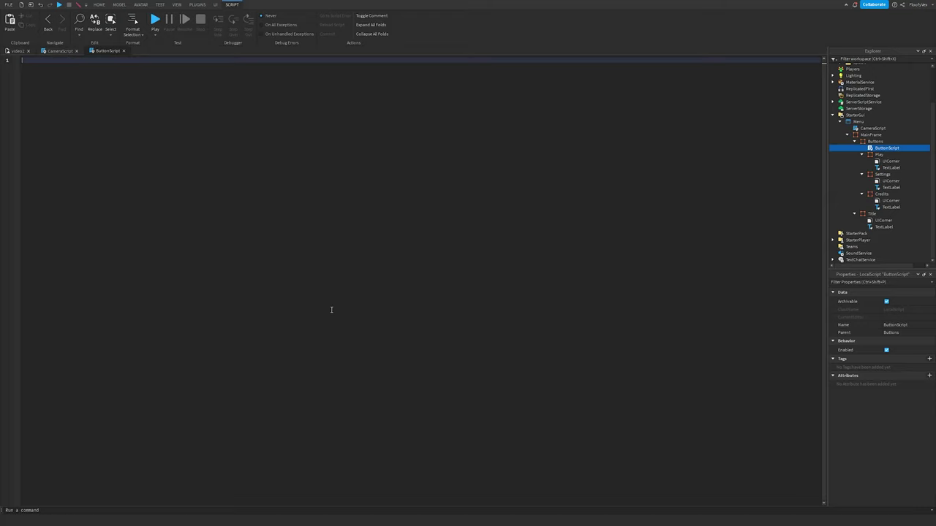
Step: Define tweenService from TweenService and tweenInfoButtons as a TweenInfo of 0.25, EasingStyle.Quad and EasingDirection.InOut in ButtonScript
text(local tweenService = game:GetService("TweenService"))
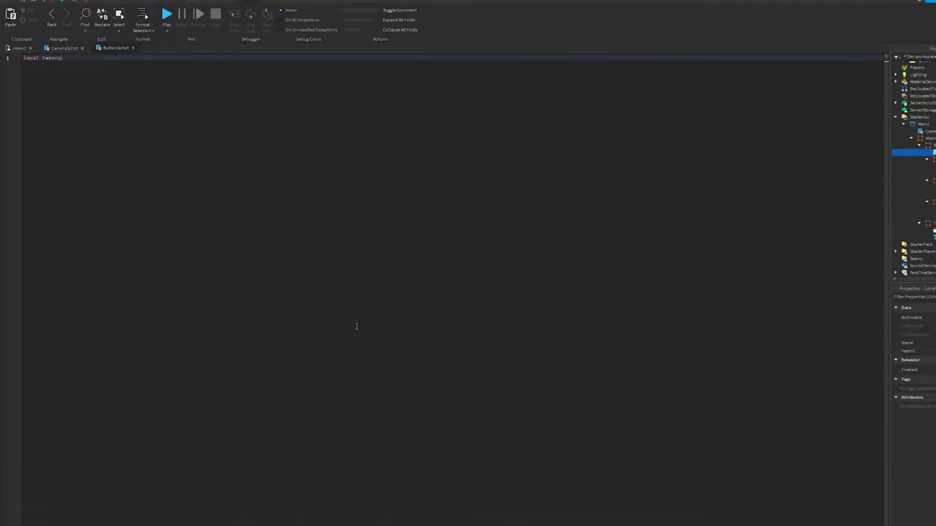
key(Return)
text(local tweenInfoButtons = TweenInfo.new()
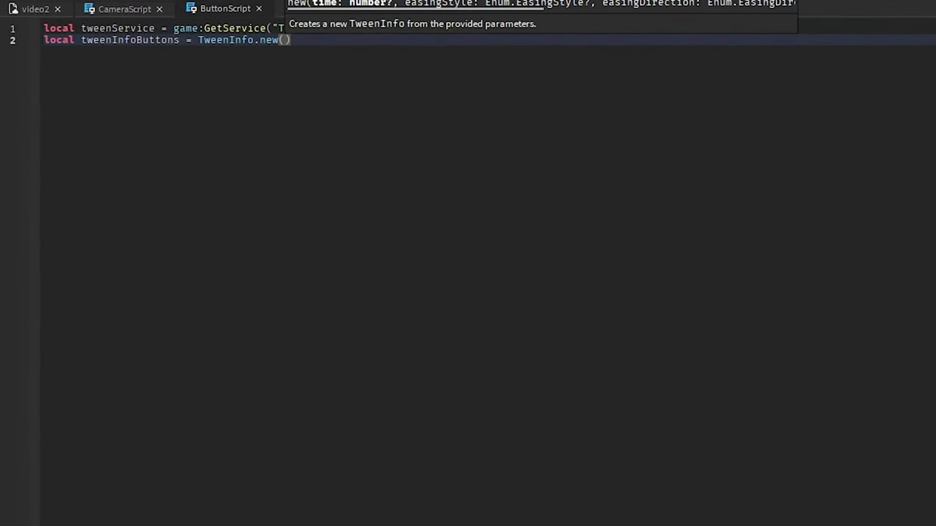
text(0.25, Enum.EasingStyle.Quad, Enum.EasingDirection.o)
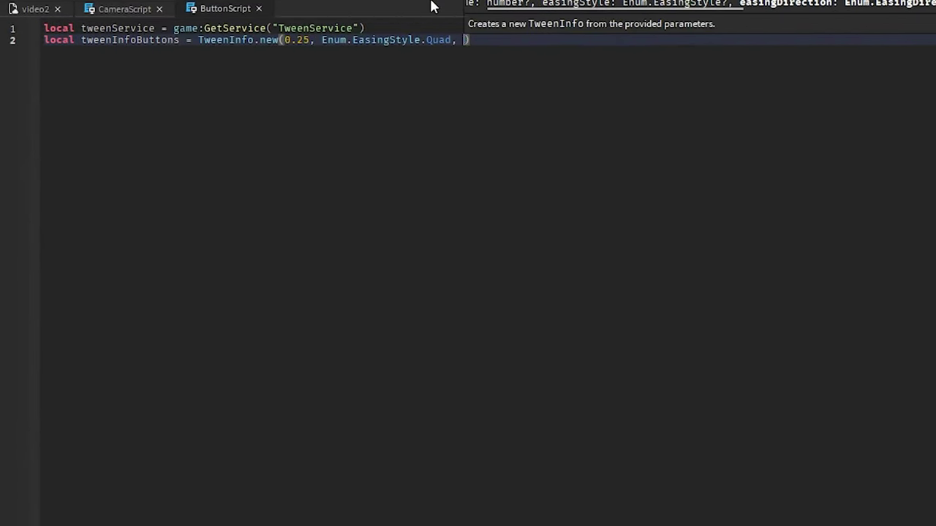
key(Tab)
key(End)
Step: Add a `for i, v in pairs(script.Parent:GetChildren()) do` loop containing an `if v:IsA("Frame") then` check
key(Return)
key(Return)
text(for i, v in pairs(script.Parent:get)
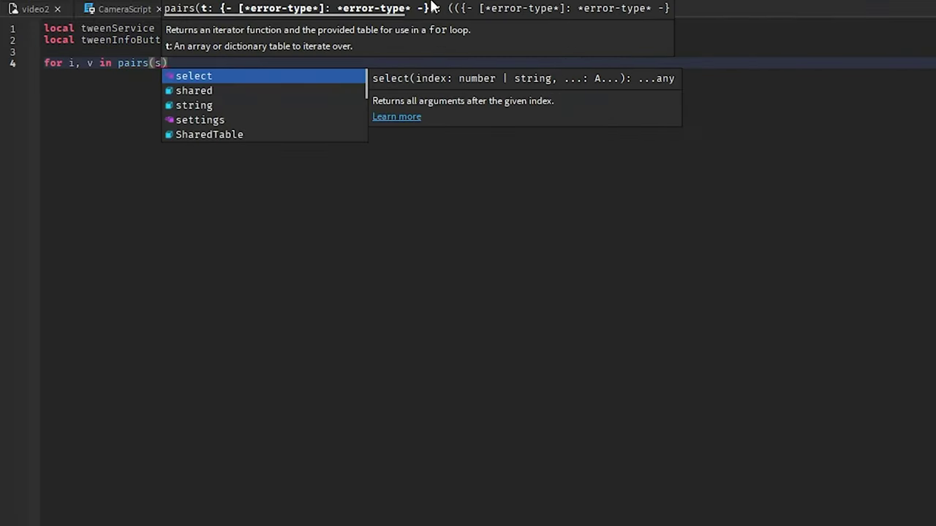
key(Down)
key(Tab)
key(End)
text(do)
key(Return)
text(if v:IsA("Frame") then)
key(Return)
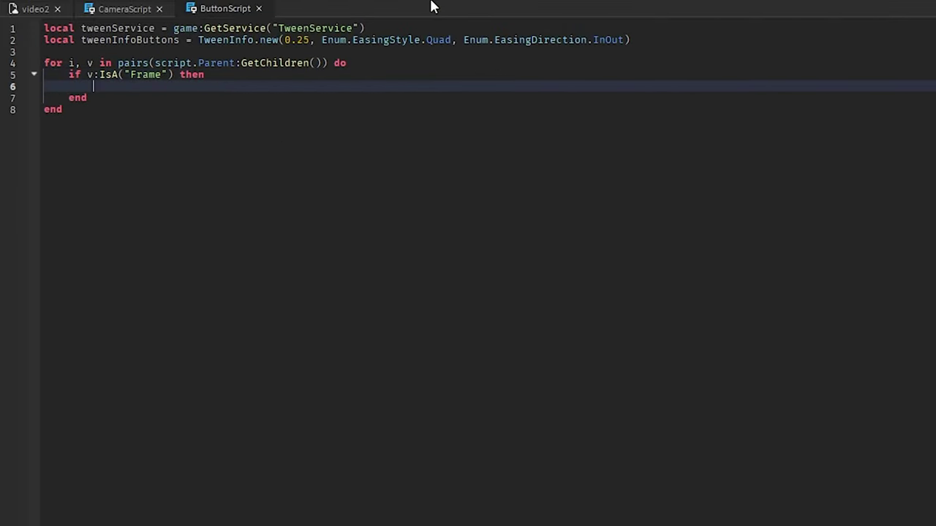
Step: Connect `v.MouseEnter` to a function that plays a tweenInfoButtons tween of BackgroundColor3 to `Color3.fromRGB(40,40,40)`
text(v.mo)
key(Tab)
text(:Connect(function())
key(Return)
text(tweenService:Create()
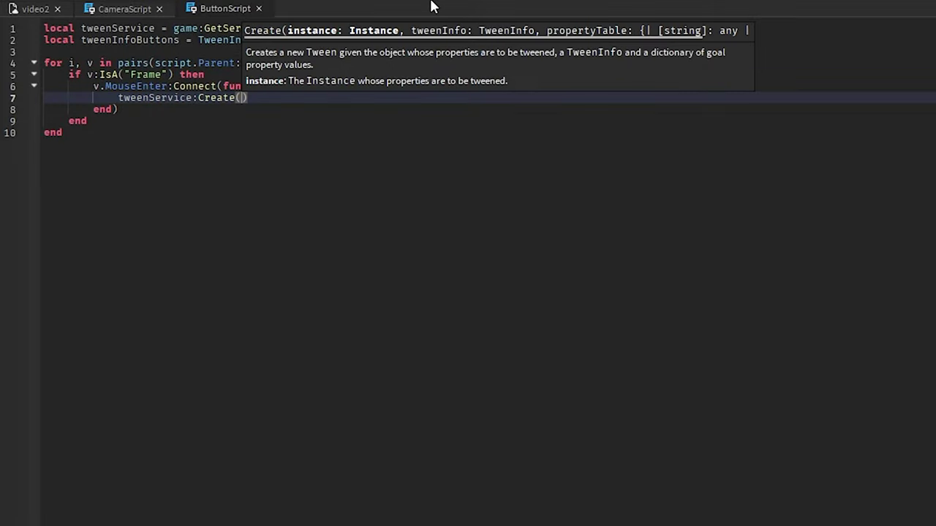
text(v, tweenInfoButtons, {BackgroundColor3 = Color3.fromRGB(40,40,40)
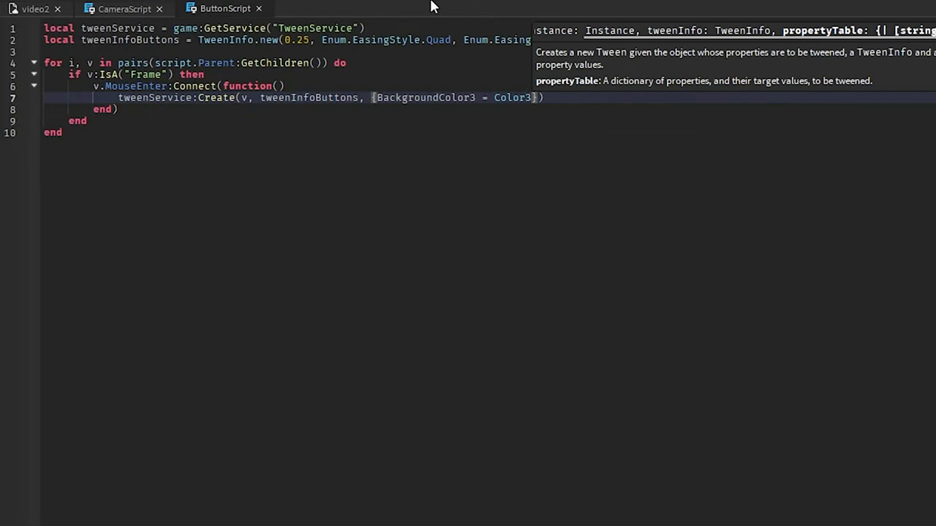
key(End)
text(:Play())
Step: Duplicate the handler as `v.MouseLeave`, tweening BackgroundColor3 to `Color3.fromRGB(30,30,30)`
text(v.MouseEnter:Connect(function() 	tweenService:Create(v, tweenInfoButtons, {BackgroundColor3 = Color3.fromRGB(40,40,40)}):Play() end))
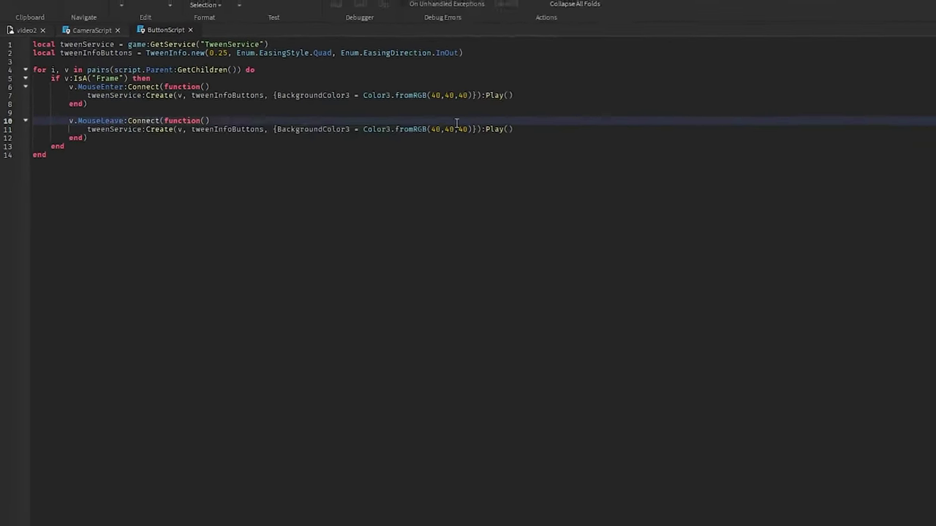
click(151, 178)
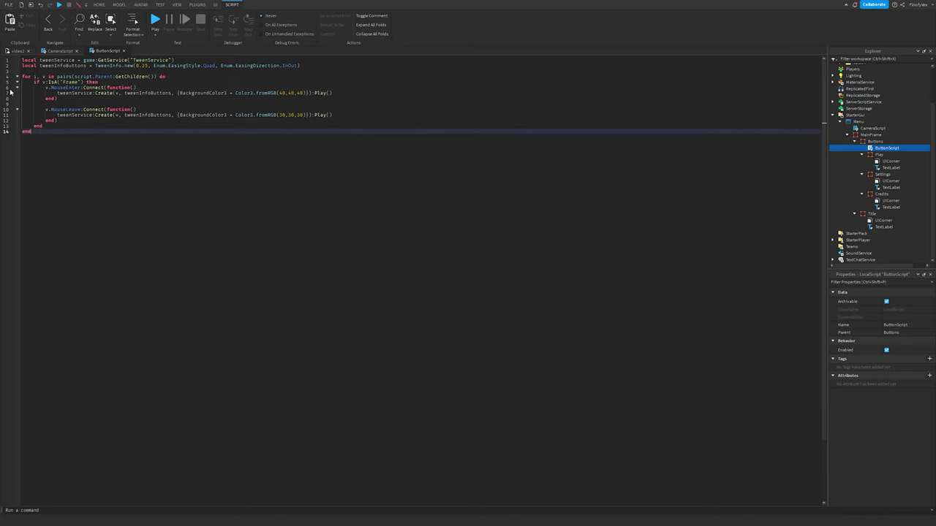
ctrl+scroll(189, 197, up, 5)
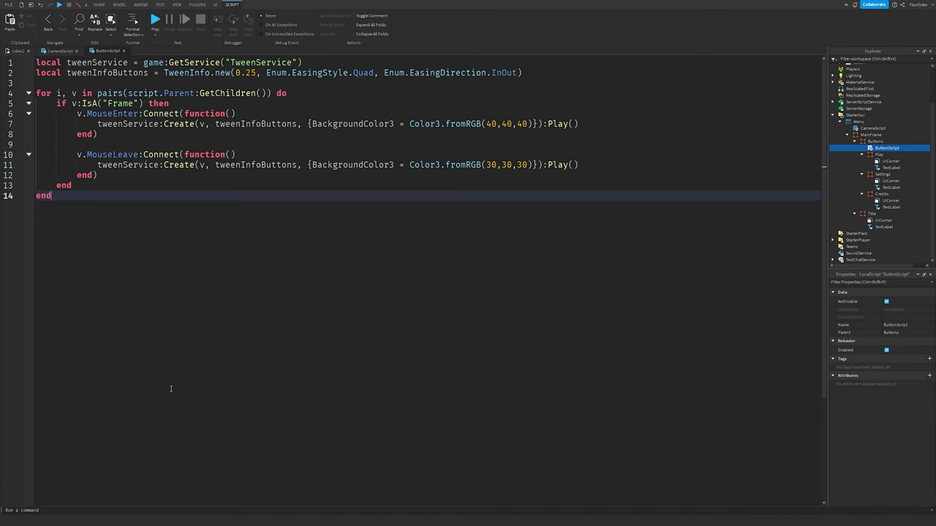
Step: Set the Play frame's BackgroundColor3 to a light green of 152, 255, 108
click(17, 51)
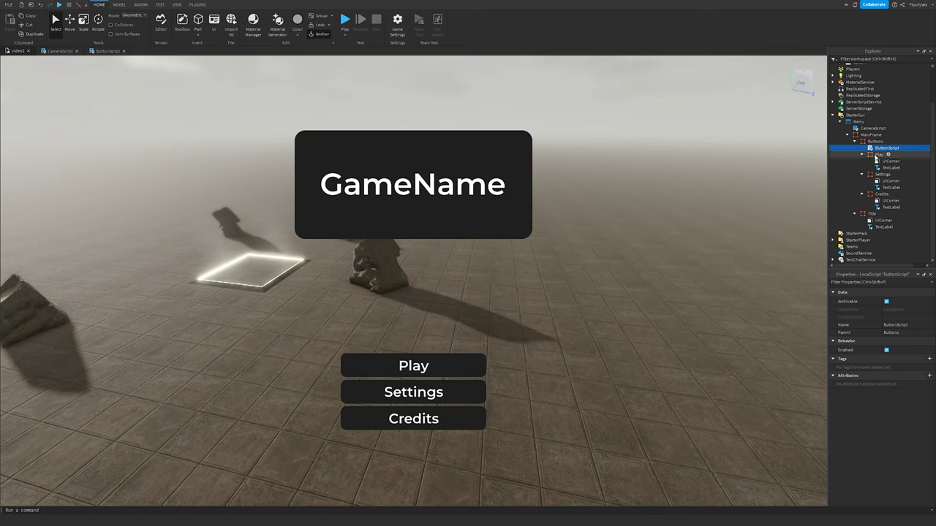
click(354, 365)
click(883, 373)
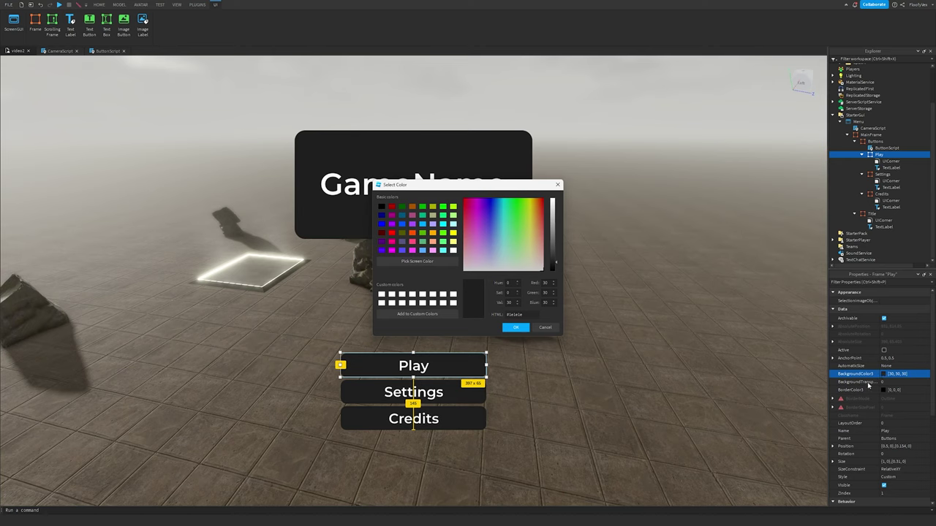
click(516, 220)
drag(550, 221, 554, 199)
click(520, 230)
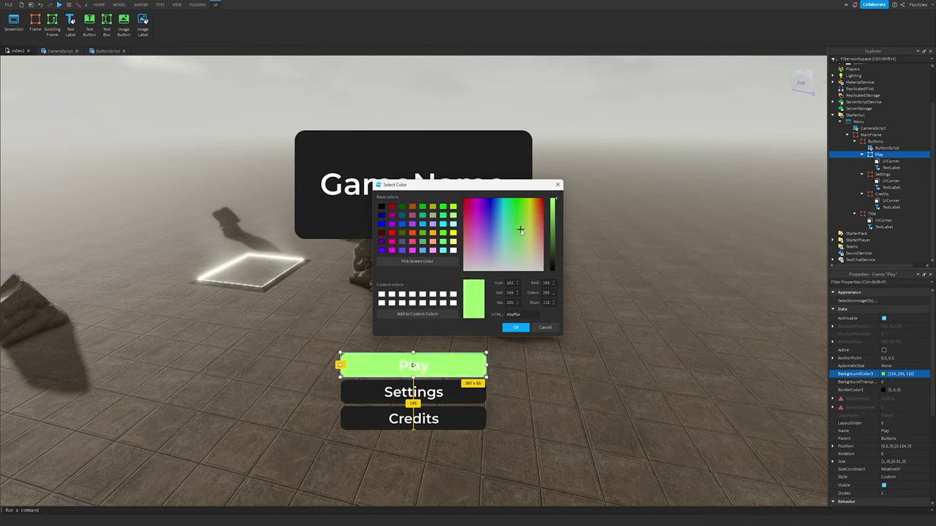
click(515, 327)
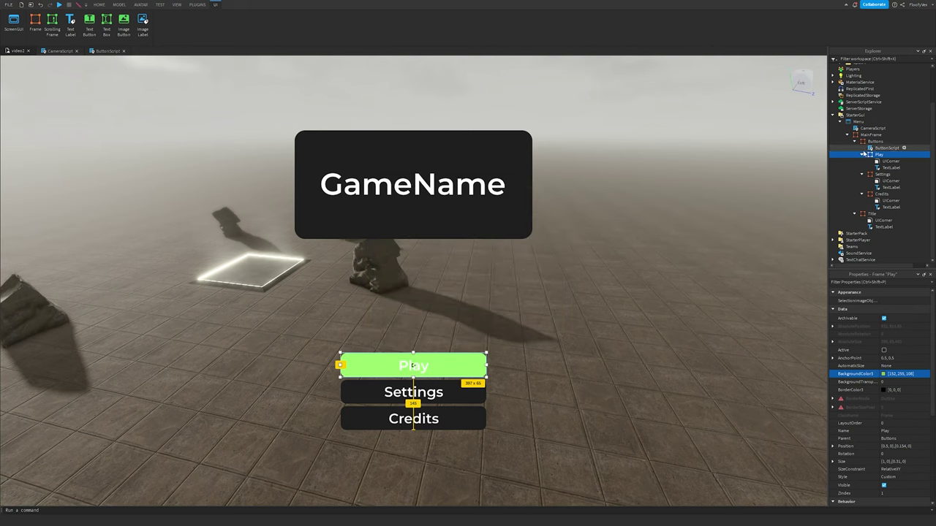
Step: Try a paler green of about 185, 255, 142 for the Play frame's background
click(882, 374)
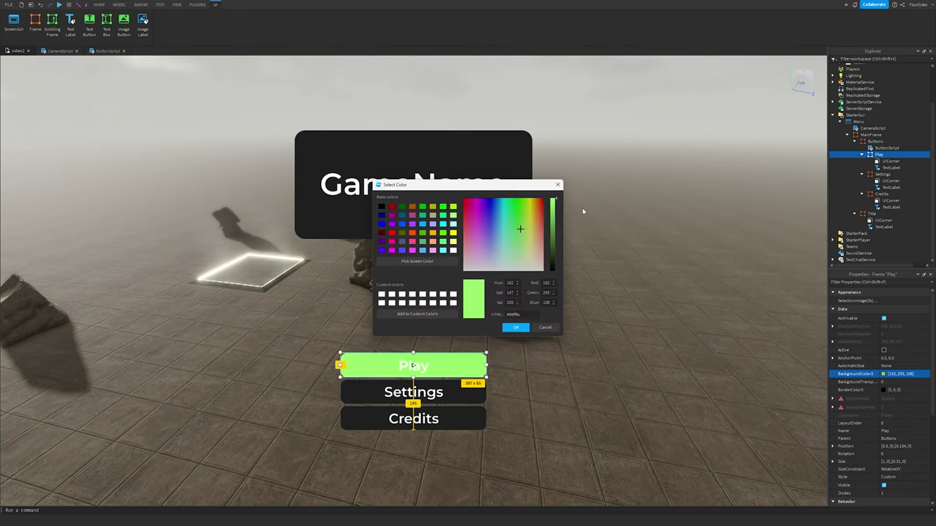
click(522, 238)
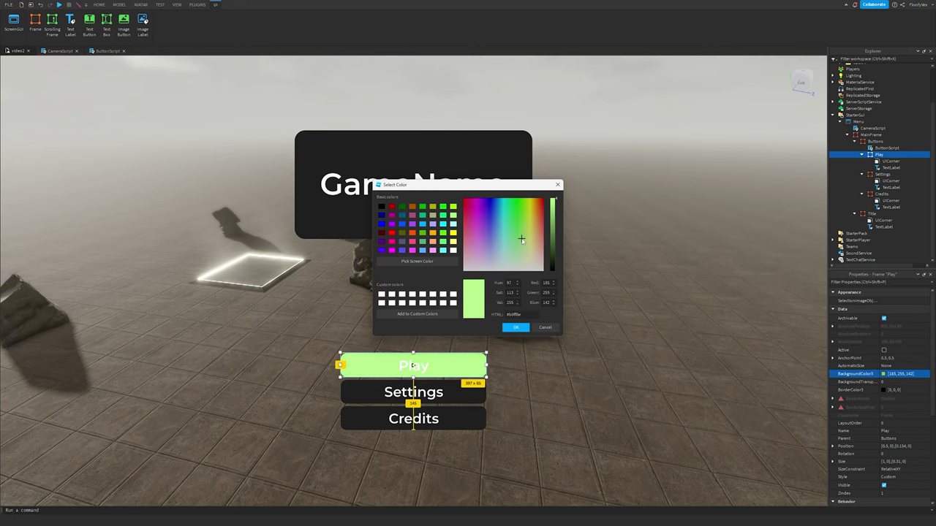
click(516, 327)
Step: Open ButtonScript and select the 40,40,40 colour values in the MouseEnter tween
double_click(873, 148)
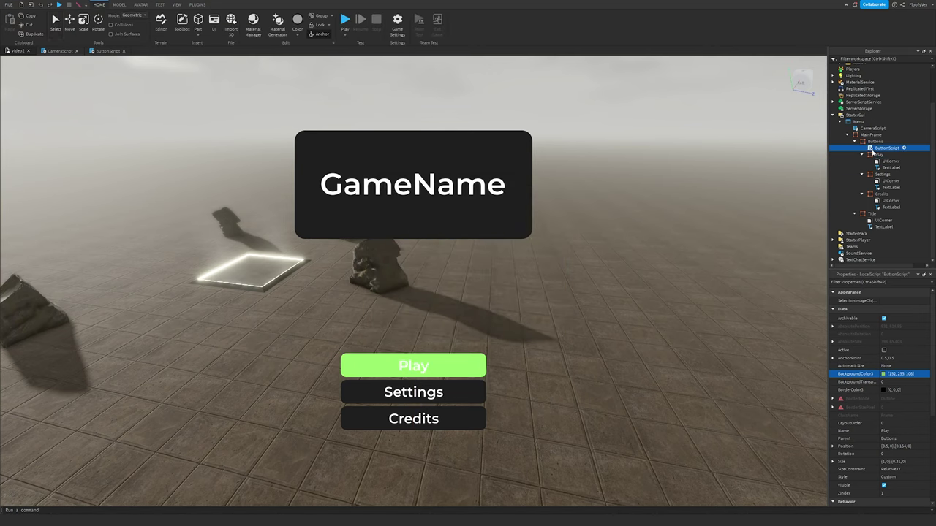
click(502, 124)
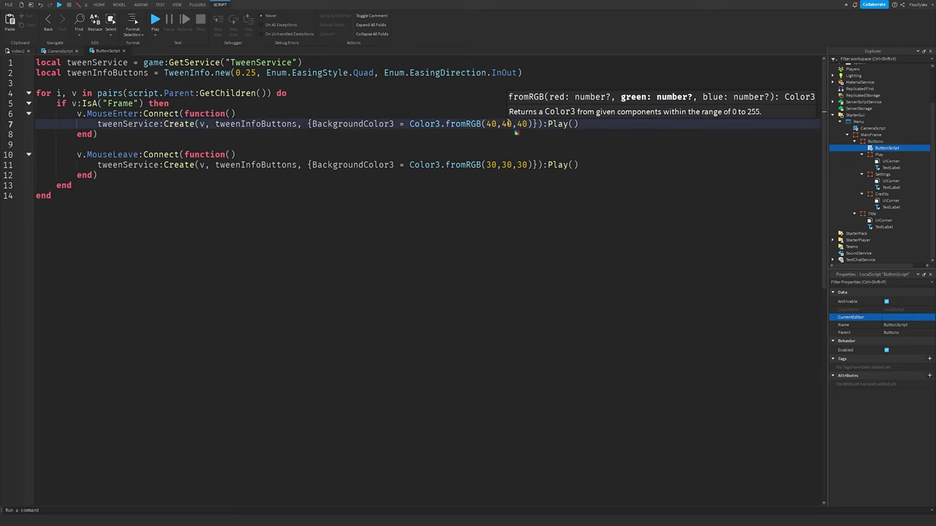
drag(486, 124, 536, 132)
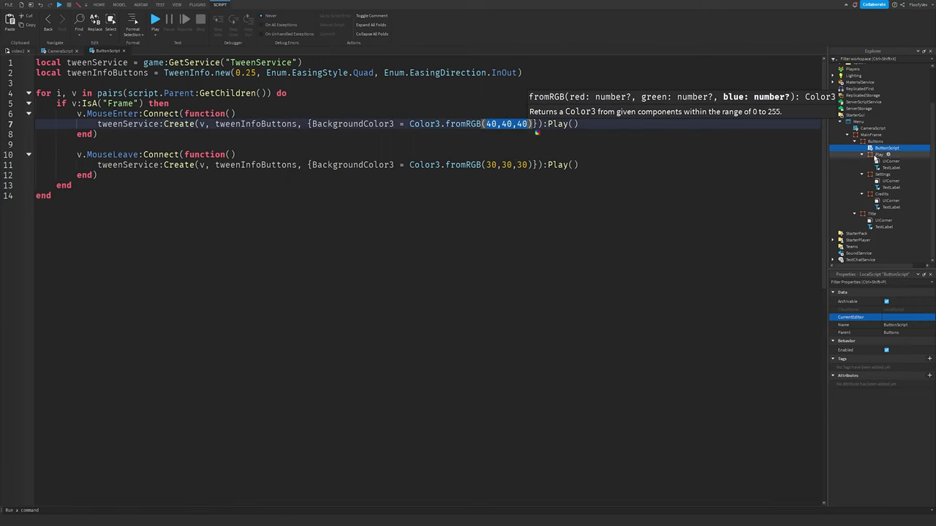
Step: Replace the 30,30,30 values in ButtonScript's MouseLeave tween with the Play frame's BackgroundColor3, 152, 255, 108
click(879, 155)
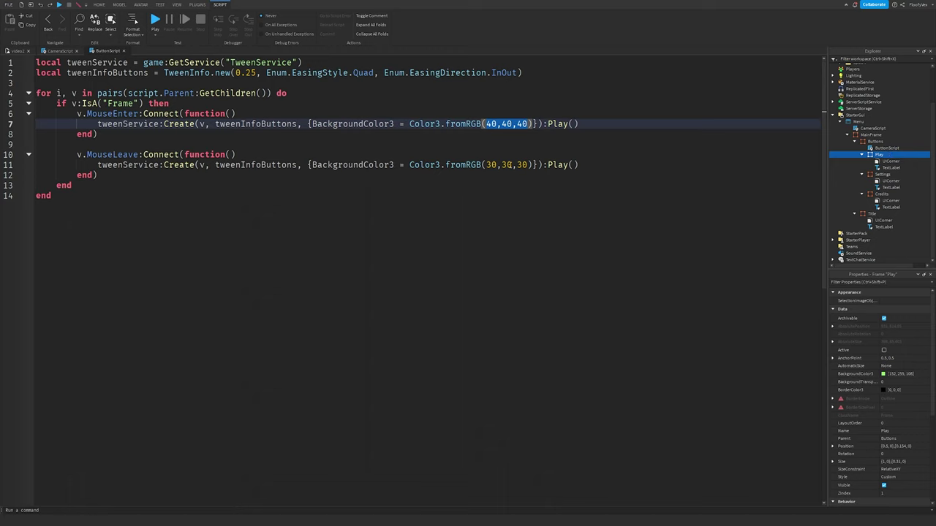
drag(529, 165, 486, 165)
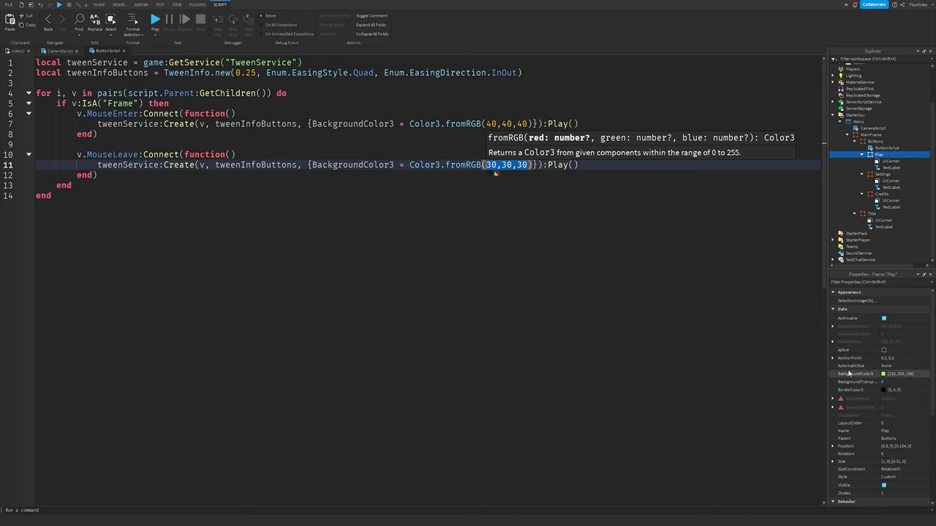
click(907, 373)
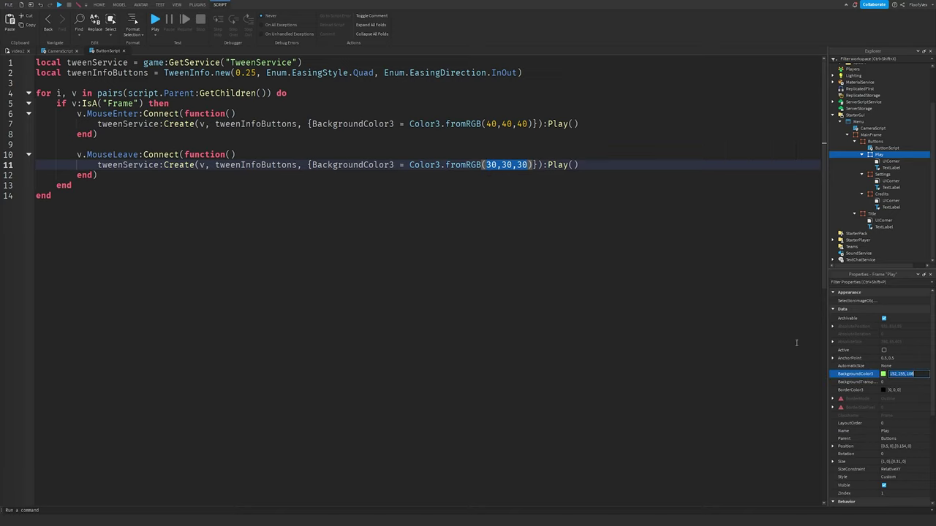
key(ctrl+c)
key(ctrl+v)
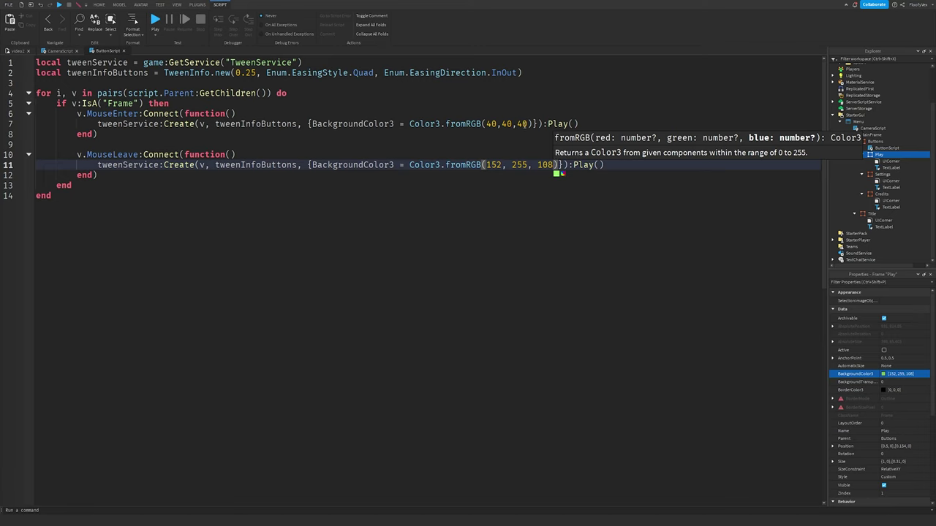
Step: Replace the MouseEnter tween's colour values with the copied green, adjusted to a lighter 173, 255, 138
drag(526, 124, 486, 124)
key(ctrl+v)
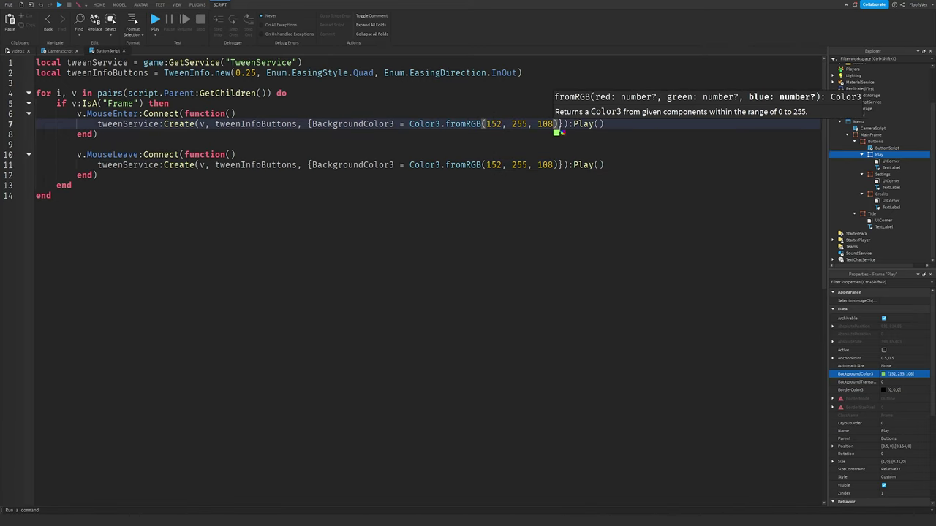
click(557, 132)
click(612, 107)
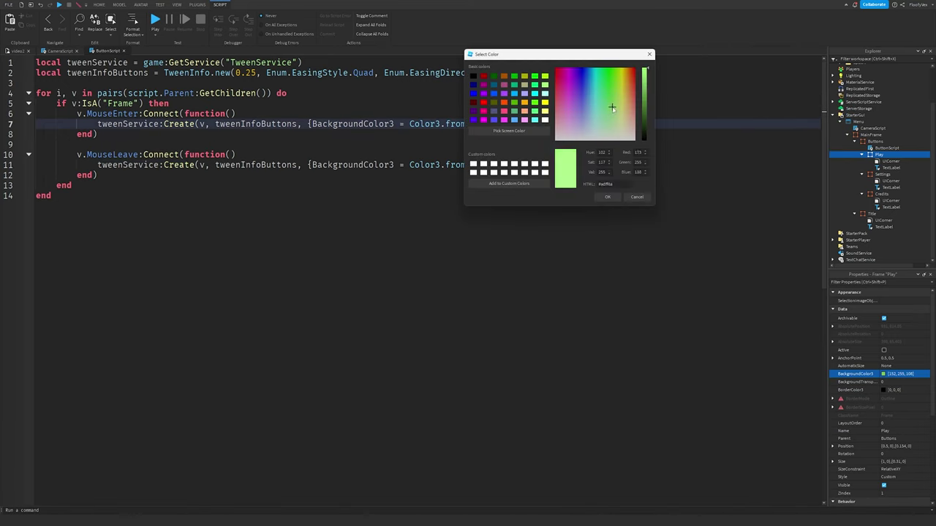
click(607, 197)
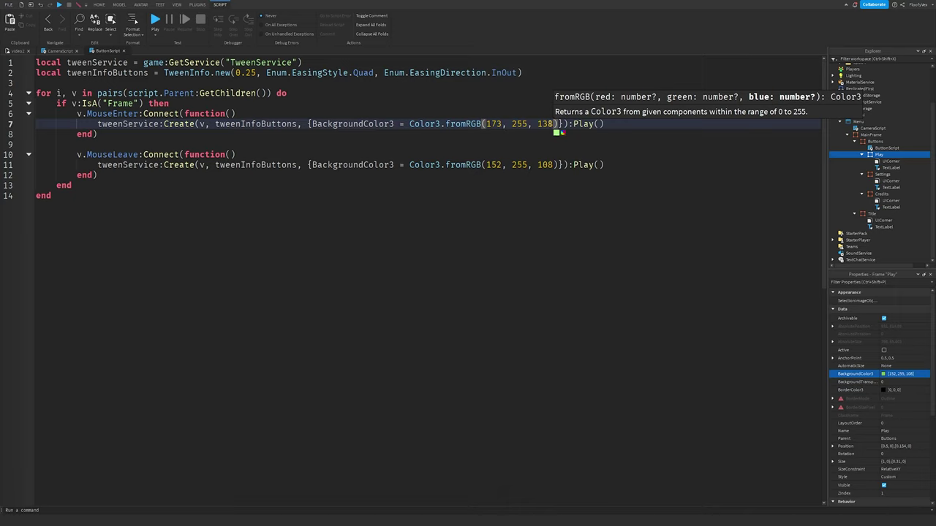
Step: Undo the green colour edits in both the MouseEnter and MouseLeave tweens
click(548, 164)
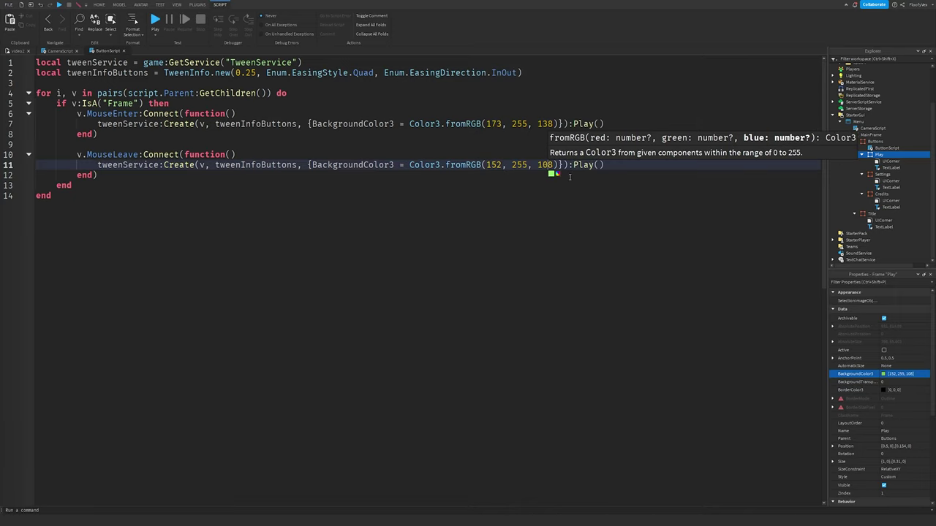
key(ctrl+z)
key(ctrl+z)
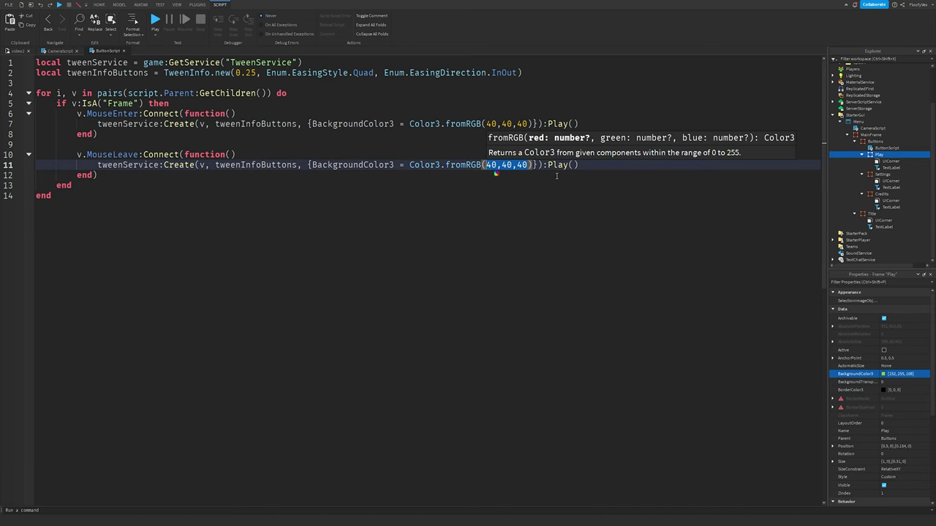
click(577, 165)
click(505, 164)
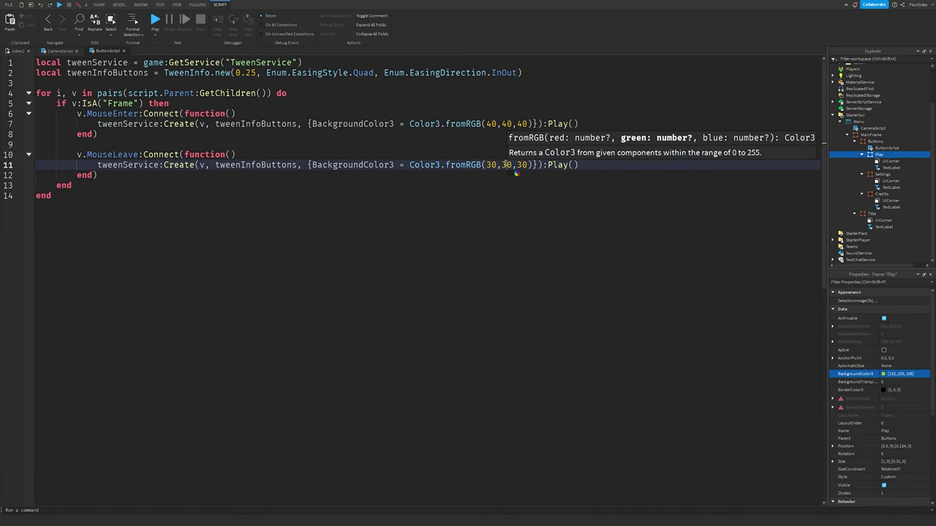
Step: Set the Play frame's BackgroundColor3 back to the dark colour of the Settings and Credits buttons and deselect it
click(16, 50)
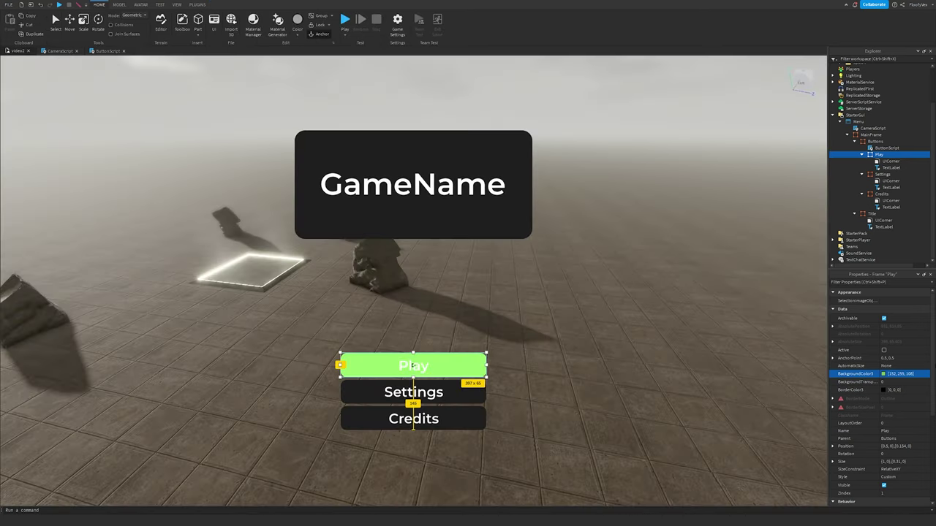
click(895, 372)
text(580)
key(Return)
click(676, 330)
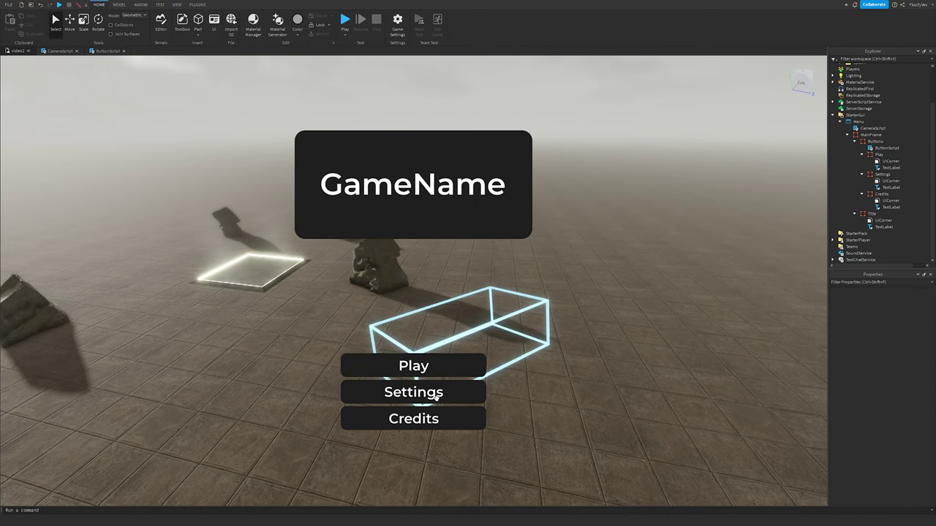
right_drag(436, 398, 563, 360)
Step: Add the comment `-- Animations Script` and a blank line at the very start of ButtonScript
click(887, 148)
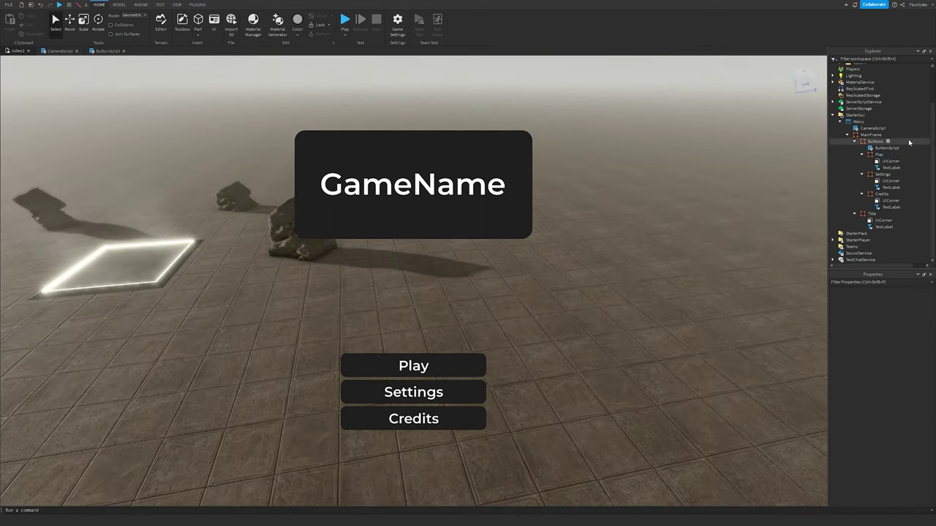
double_click(887, 148)
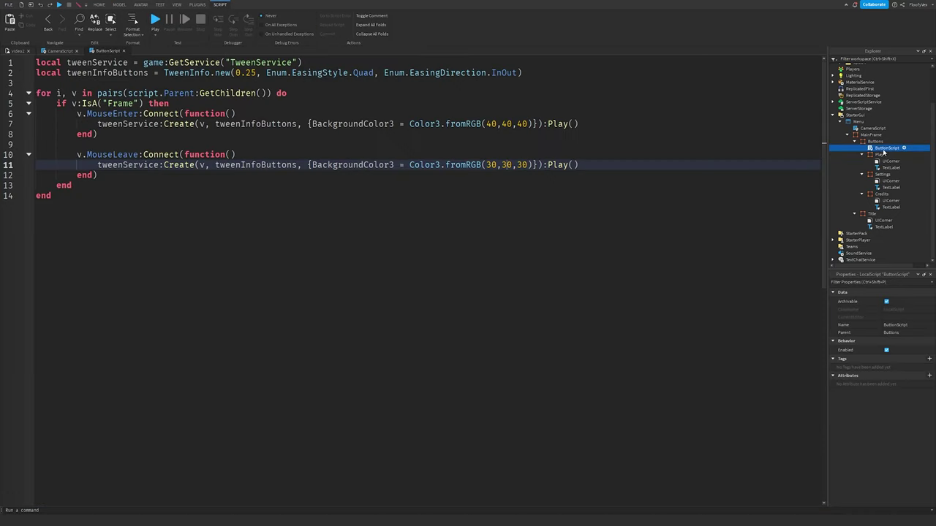
click(14, 50)
click(108, 51)
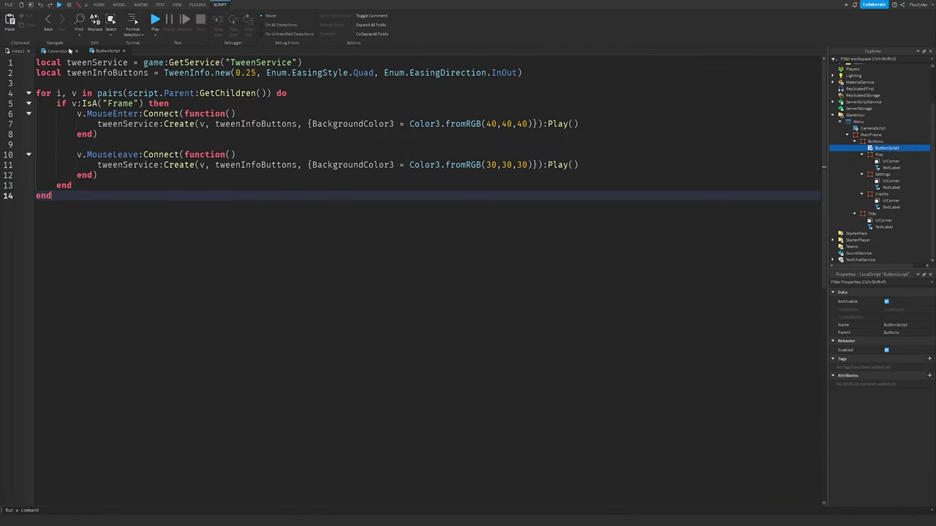
click(45, 62)
key(Return)
key(Return)
key(Up)
key(Up)
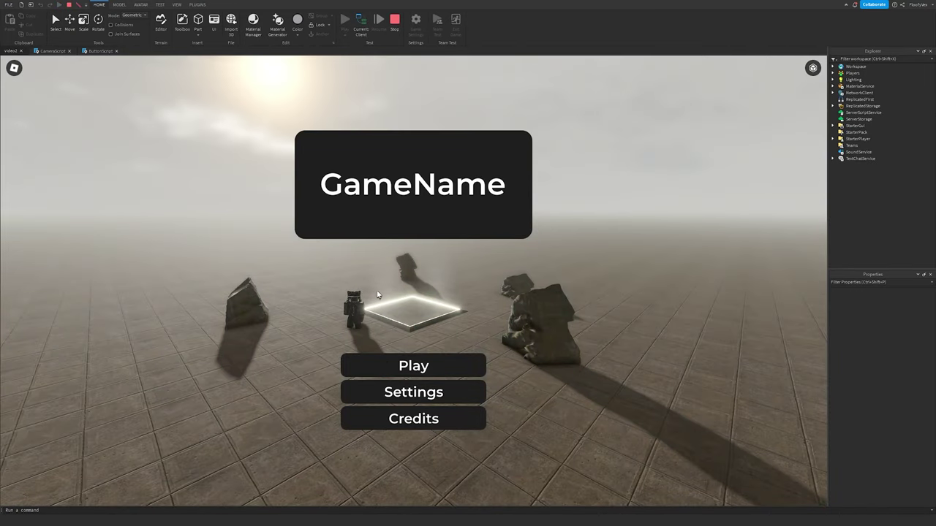
Step: Playtest the menu by walking the character and trying the button hover colours, and show the Output to check for errors
key(a)
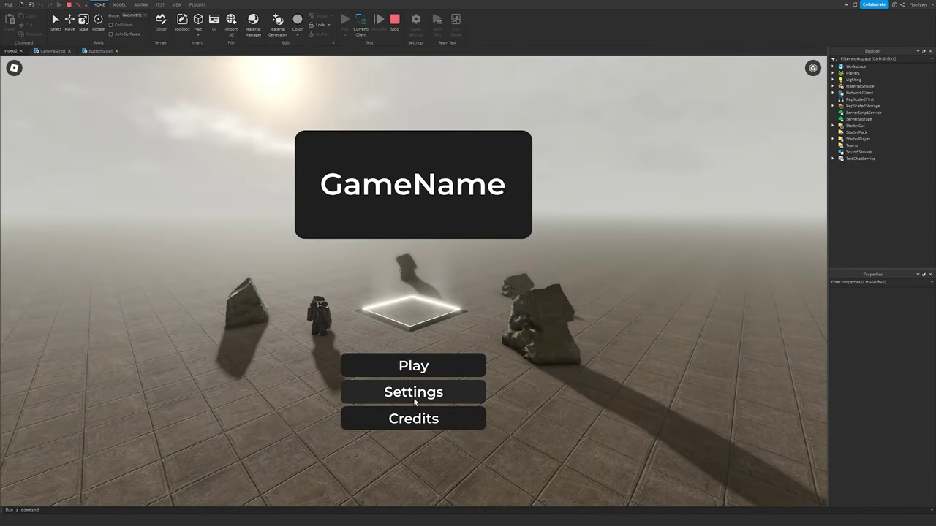
key(d)
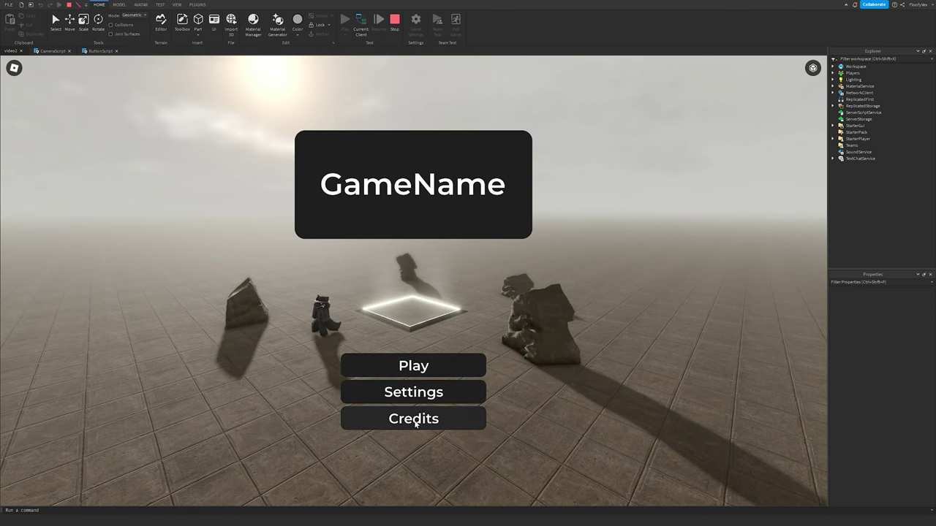
click(177, 5)
click(99, 16)
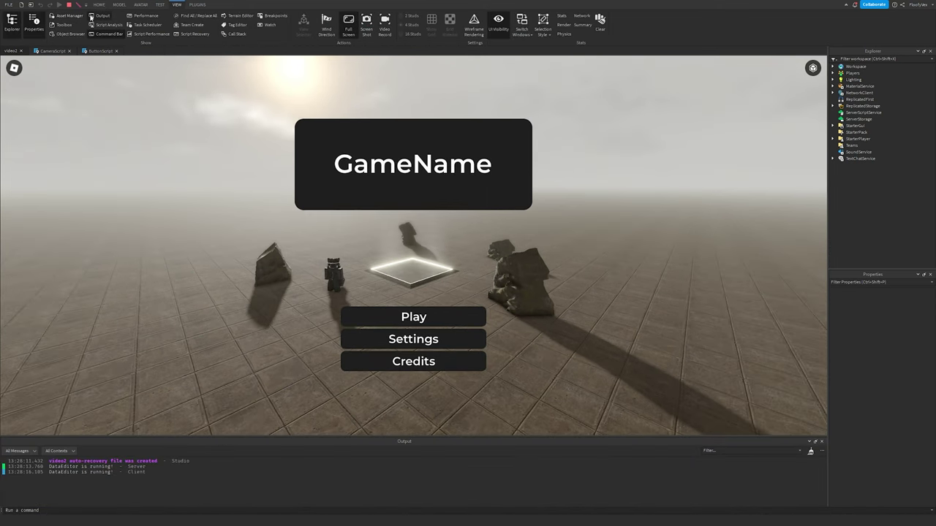
click(821, 442)
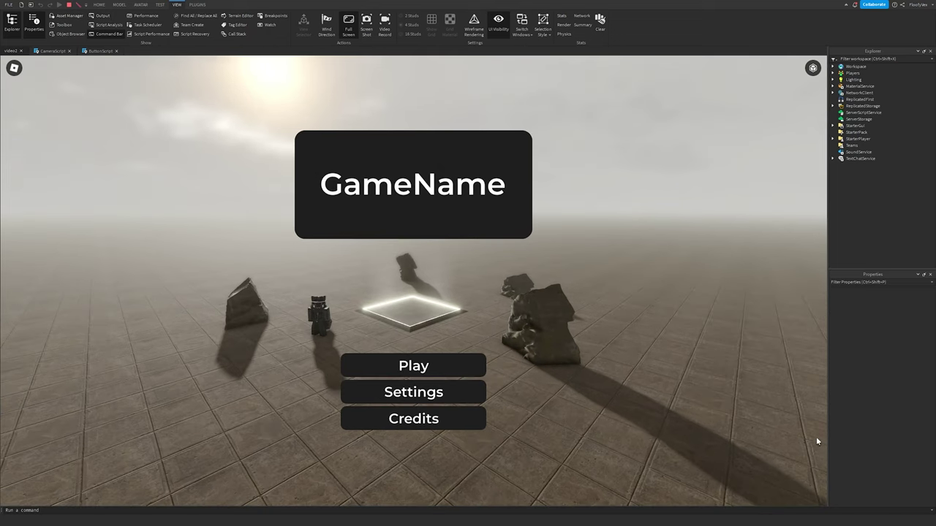
click(106, 5)
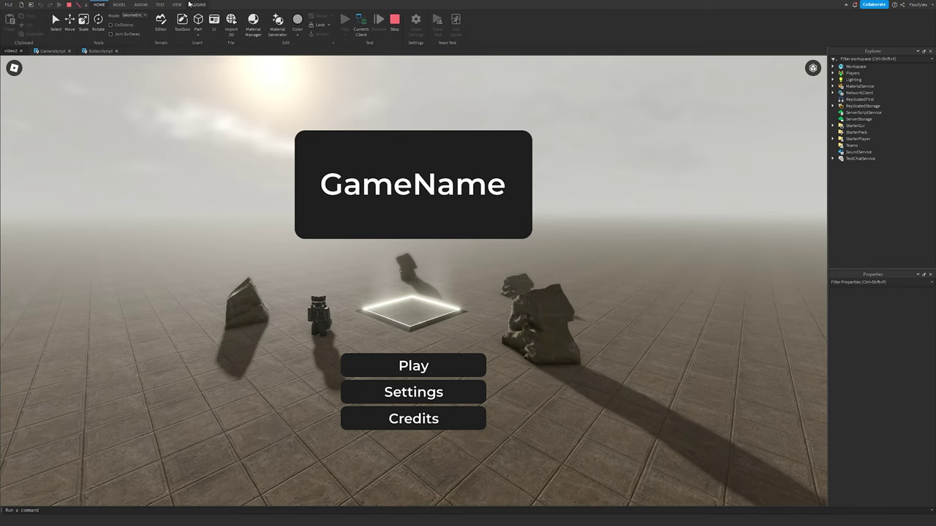
click(177, 4)
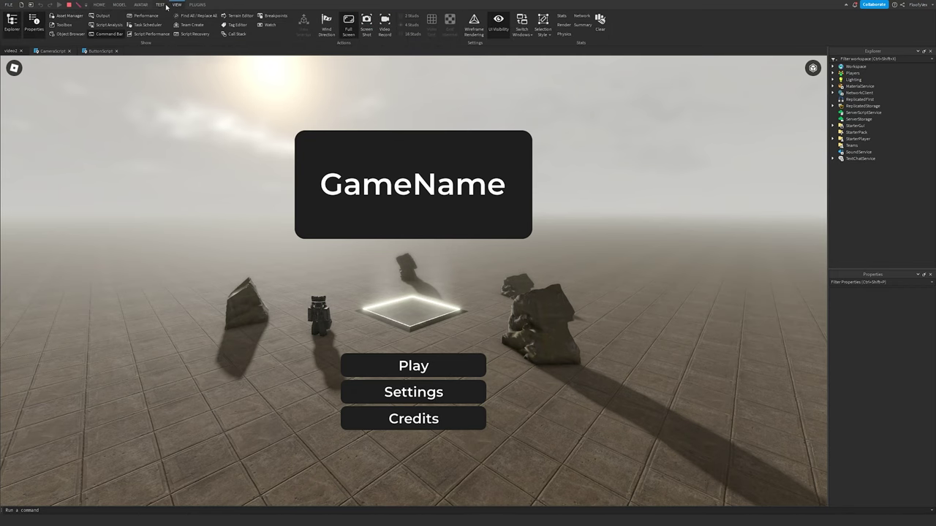
click(100, 17)
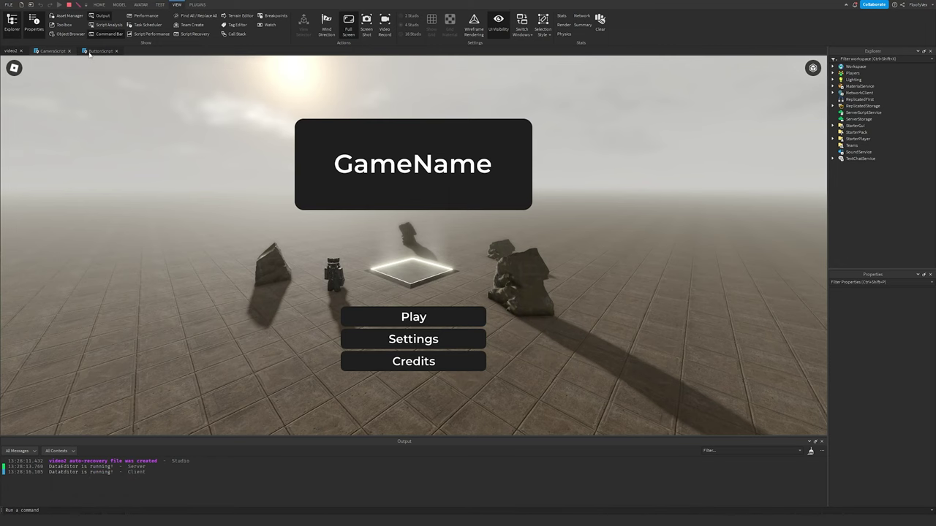
Step: Review the MouseLeave tween line in ButtonScript, and end the playtest with the Output closed
click(95, 51)
drag(579, 186, 35, 186)
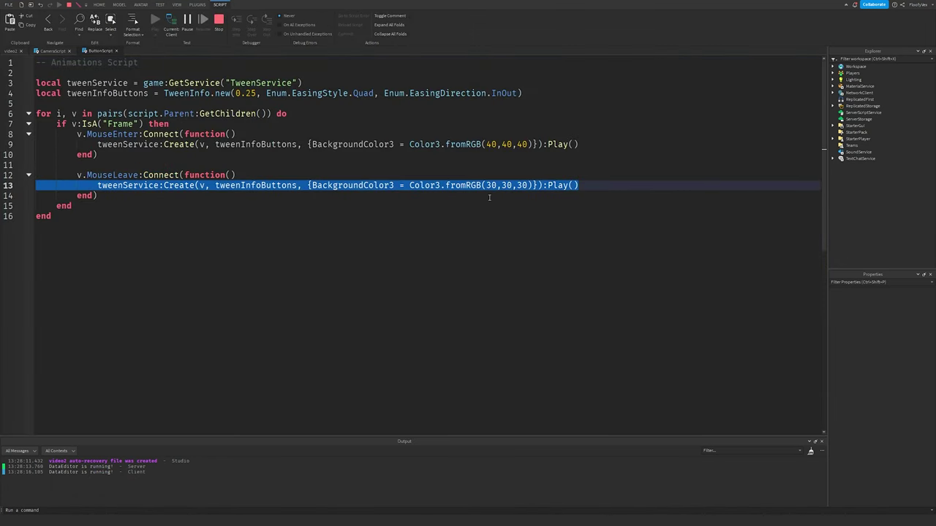
click(581, 184)
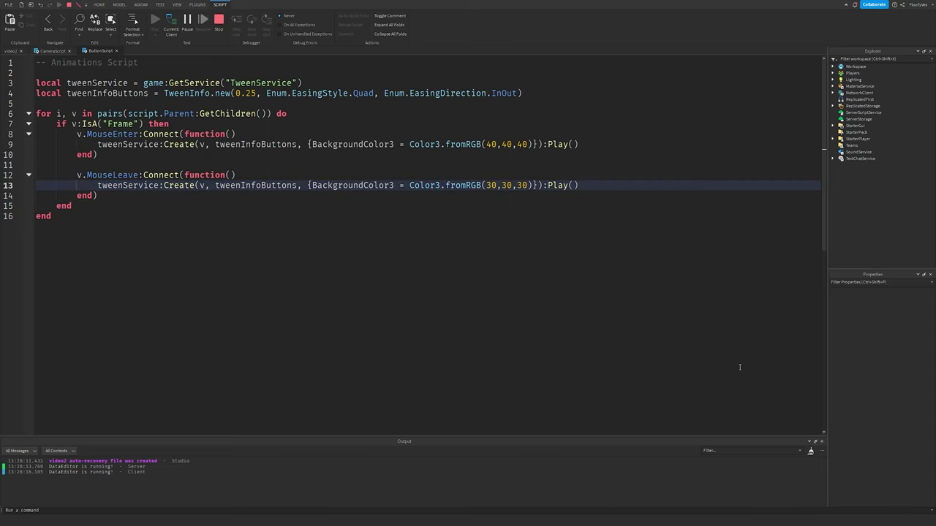
click(217, 21)
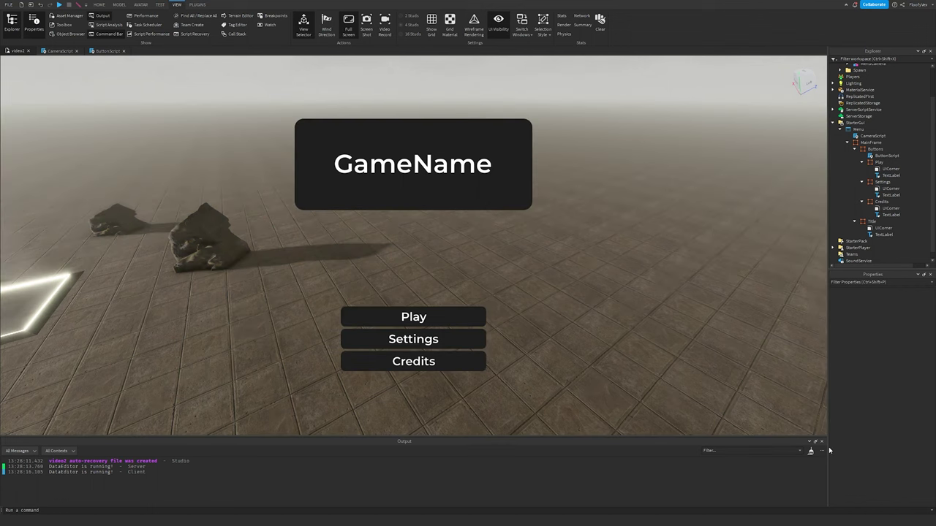
click(822, 443)
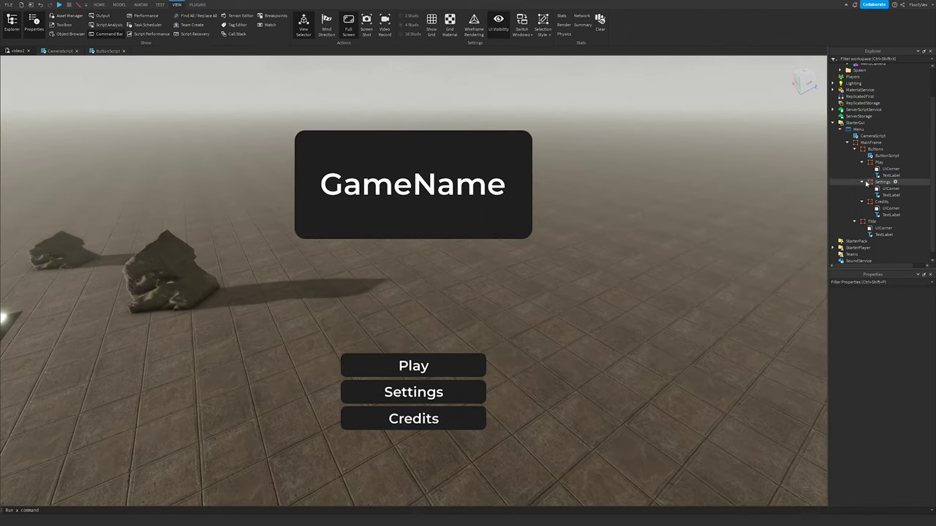
Step: Duplicate the Buttons frame inside MainFrame and set the copy's BackgroundTransparency to 0.5
click(863, 150)
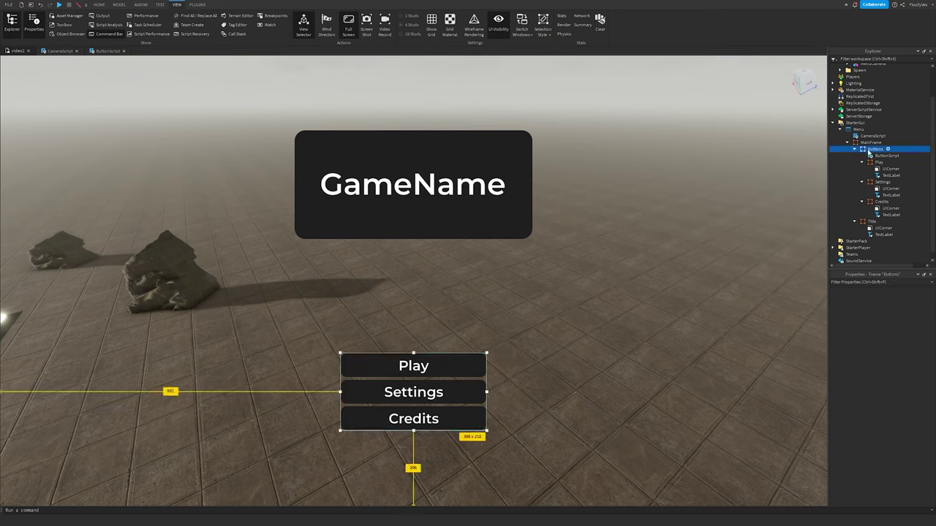
key(ctrl+d)
click(886, 382)
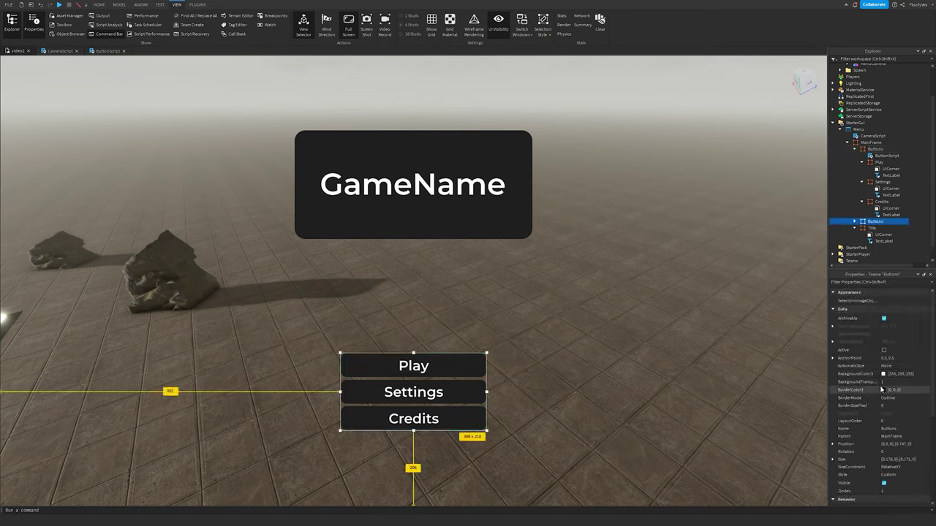
text(0.5)
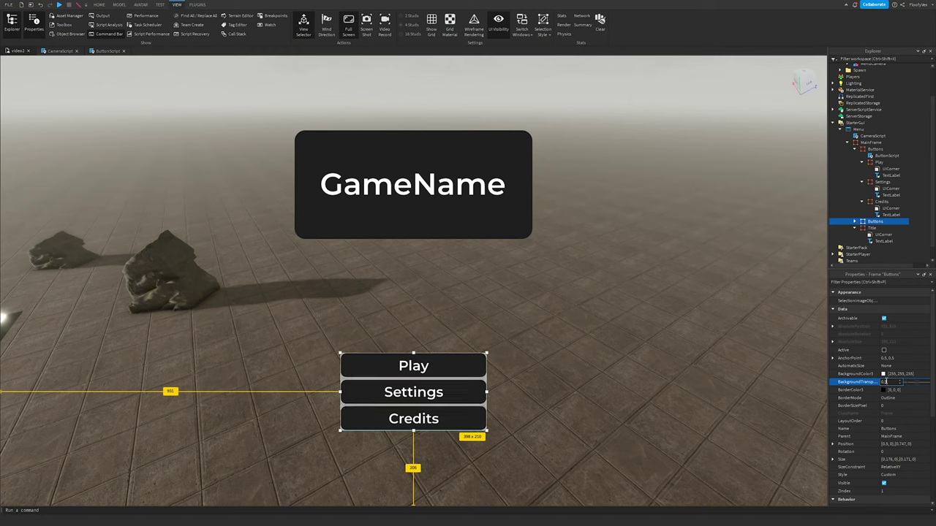
key(Return)
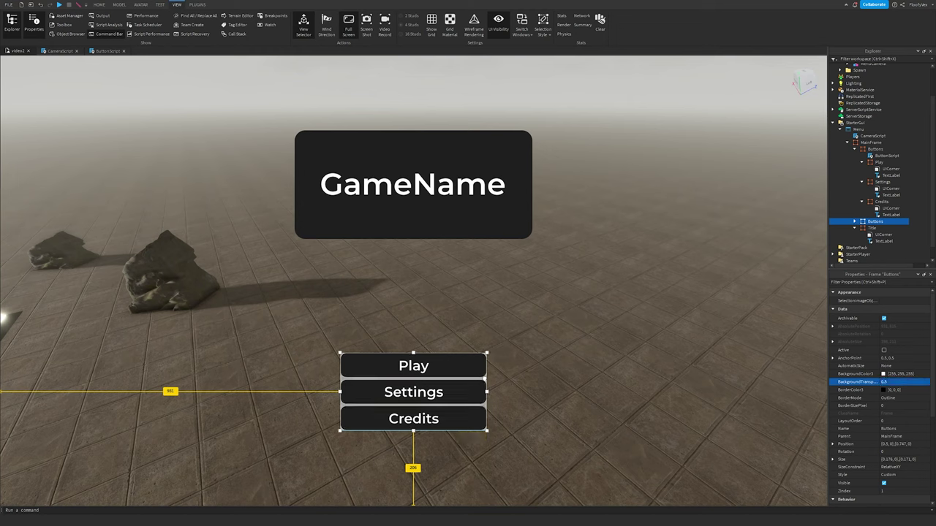
Step: Move the duplicated Buttons frame up towards the title and enlarge it to about 712 x 419 pixels
drag(482, 380, 483, 279)
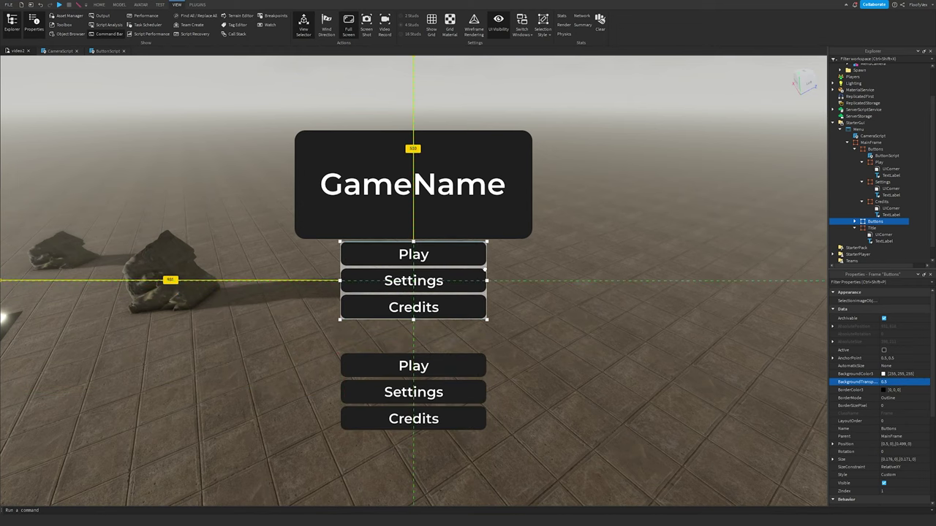
drag(487, 320, 601, 396)
drag(595, 350, 543, 325)
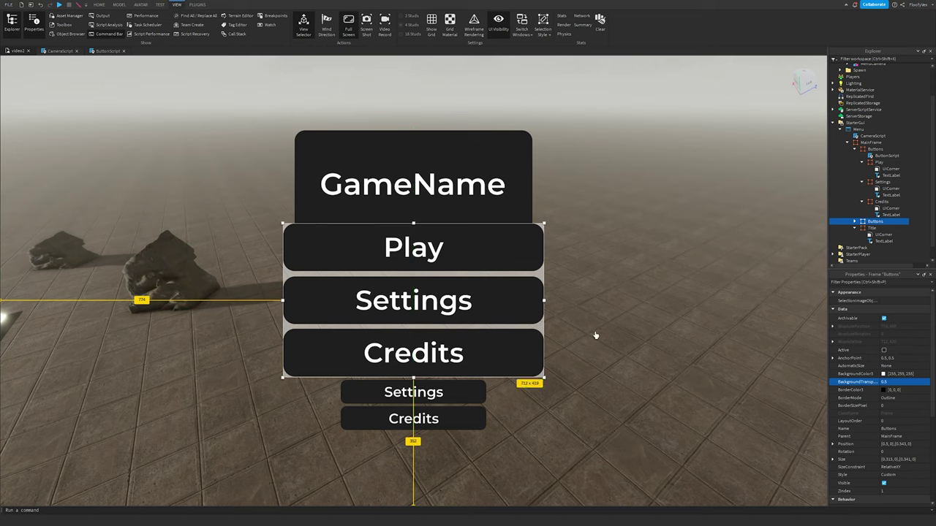
Step: Centre the duplicated frame by setting its Position to {0.5, 0},{0.5, 0}
click(905, 444)
text(0)
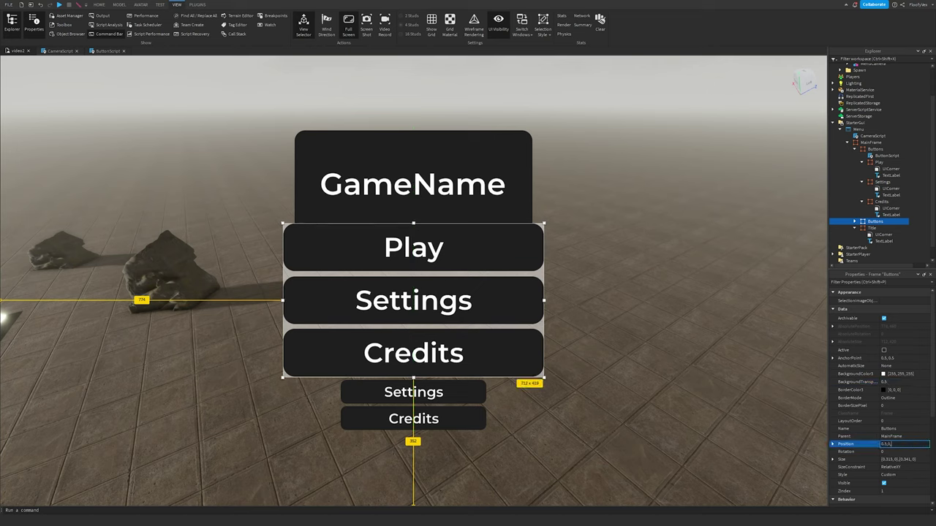
text(.5, 0},{0.5, 0)
key(Return)
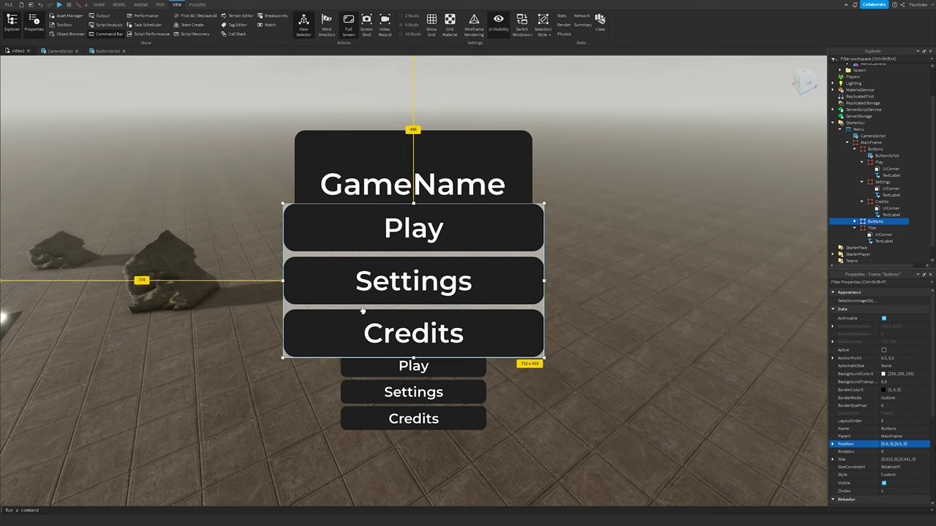
Step: Try a BackgroundTransparency of 1 on the duplicated Buttons frame, and undo it
click(898, 382)
text(1)
key(Return)
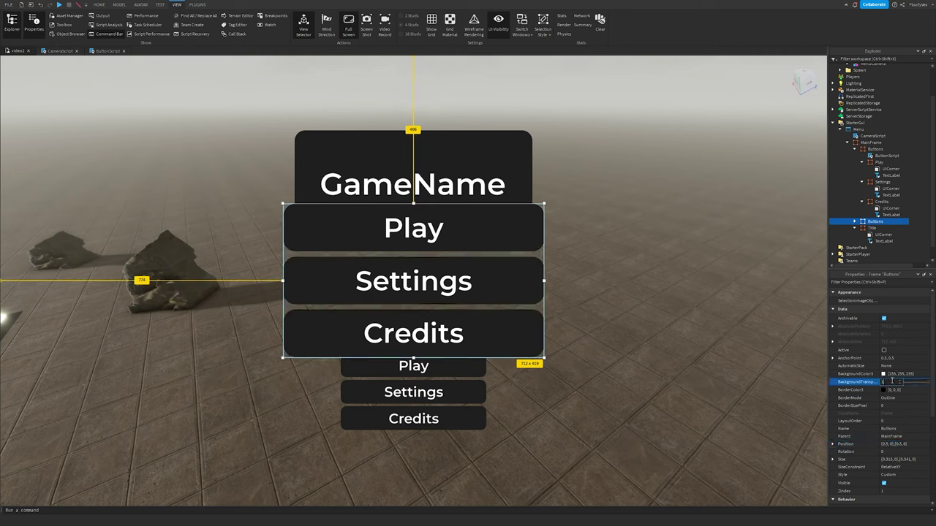
right_drag(697, 310, 697, 310)
key(ctrl+z)
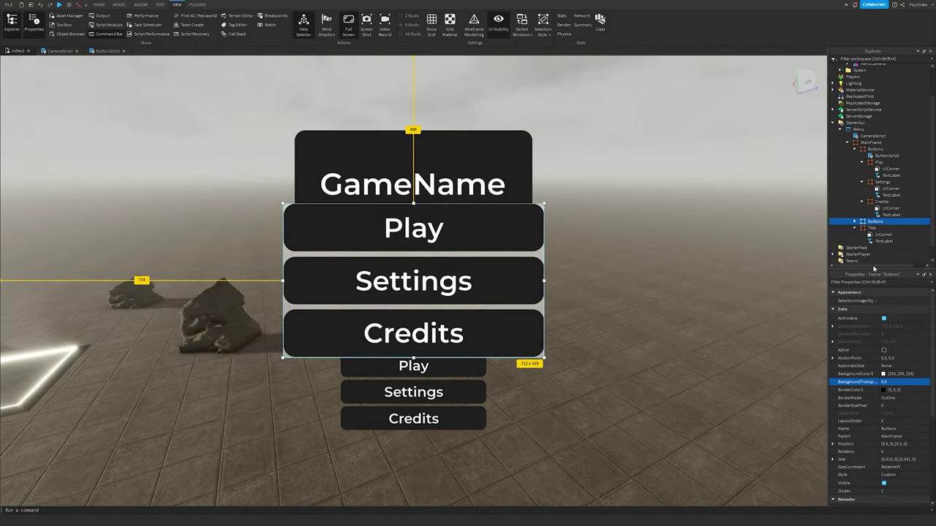
Step: Delete the Credits and Settings buttons from the duplicated Buttons frame
click(855, 221)
click(881, 235)
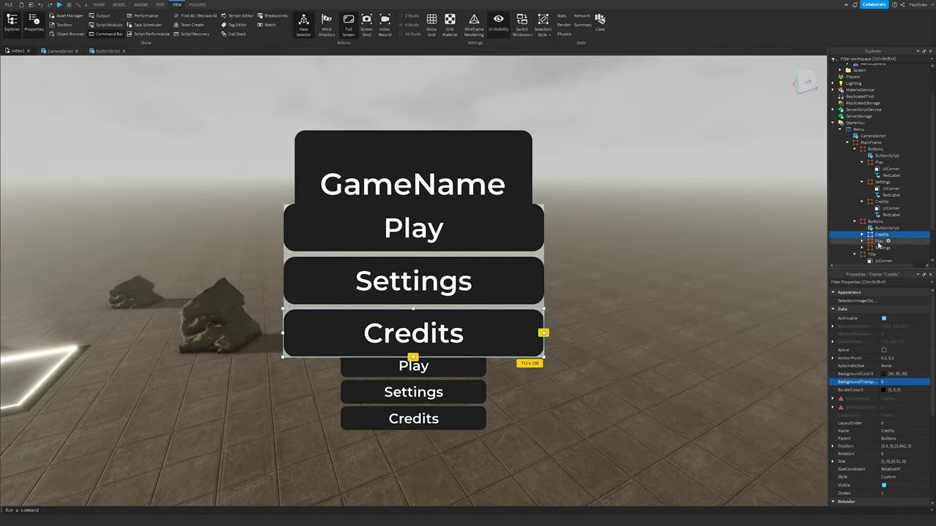
ctrl+click(879, 248)
key(Delete)
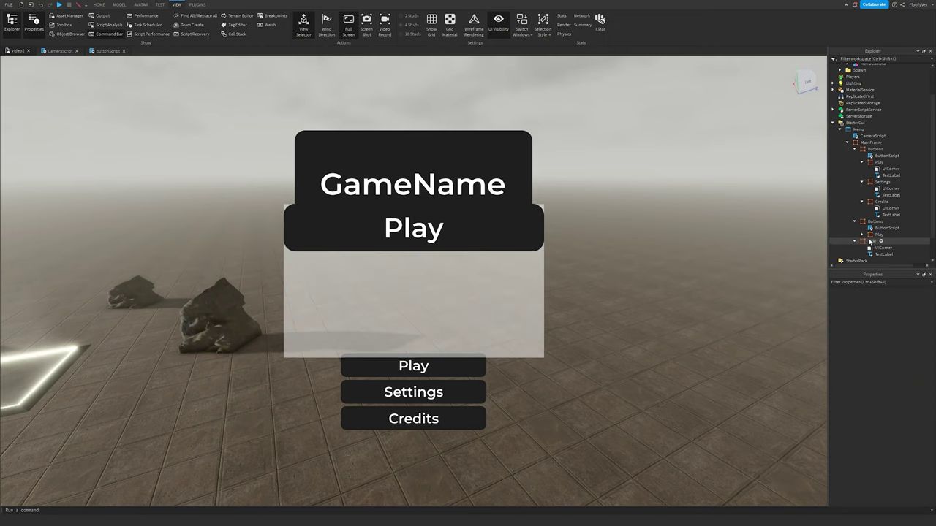
Step: Set the Y scale of the remaining Play frame's Size to 1 so it matches its parent's height
click(879, 234)
scroll(859, 328, down, 2)
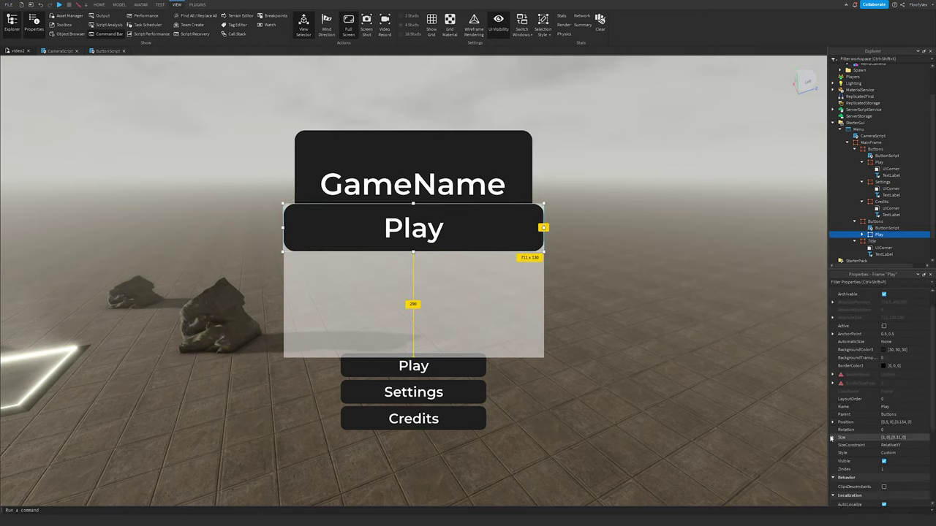
click(833, 437)
click(839, 452)
click(888, 452)
text(1)
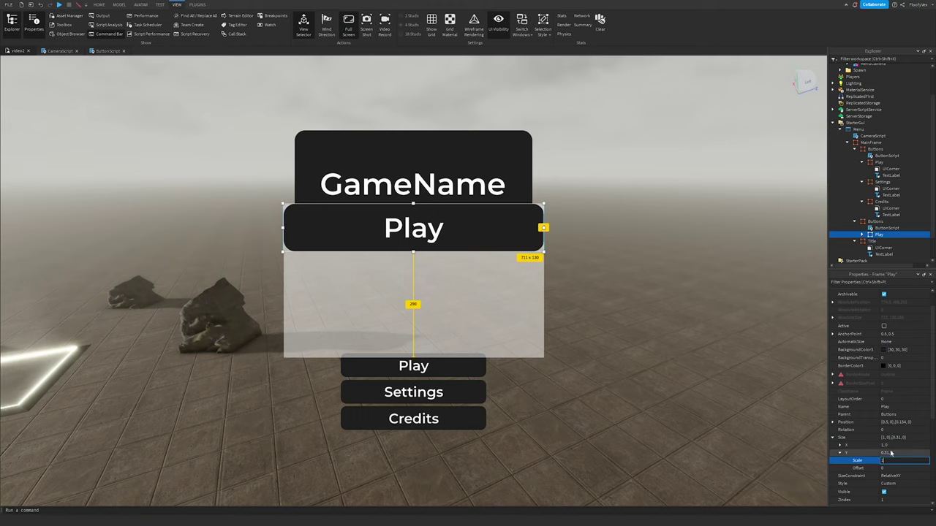
click(875, 460)
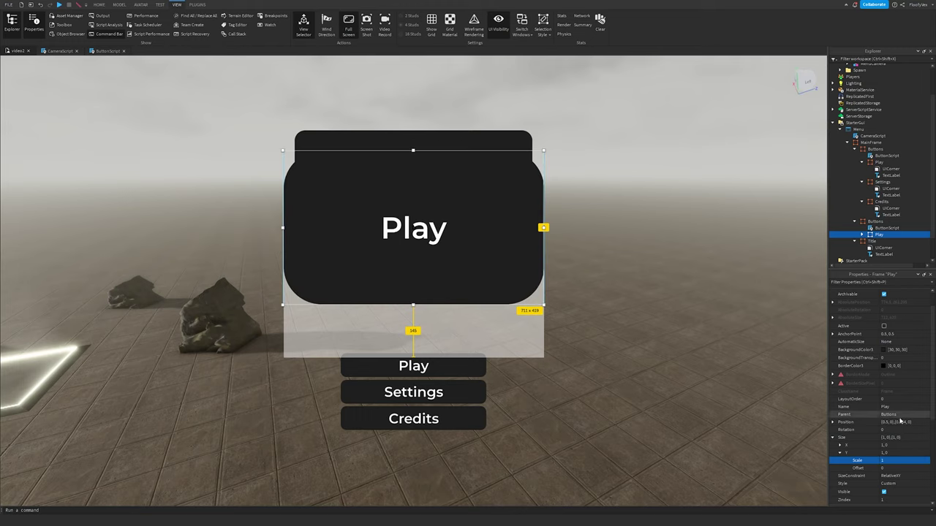
Step: Centre the enlarged Play frame in its parent by setting its Position to {0.5, 0},{0.5, 0}
click(899, 422)
click(906, 423)
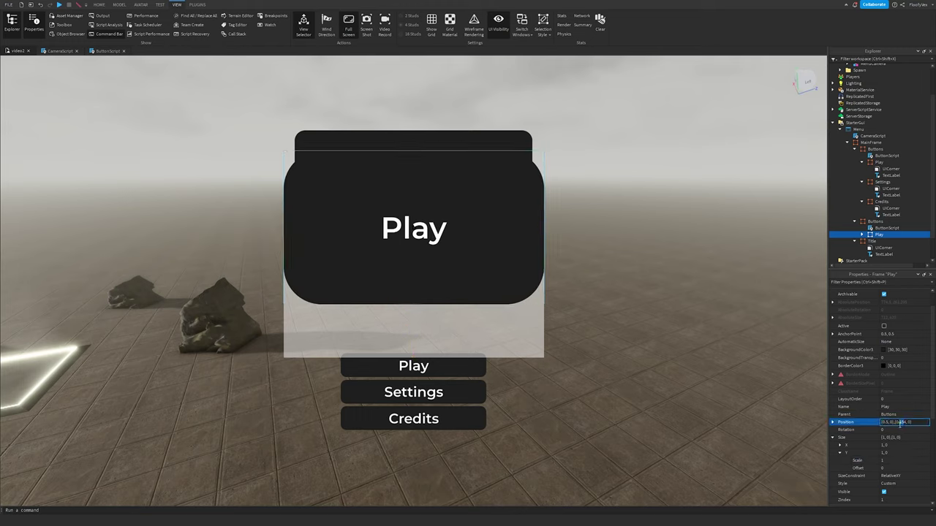
click(906, 422)
click(906, 423)
text(5)
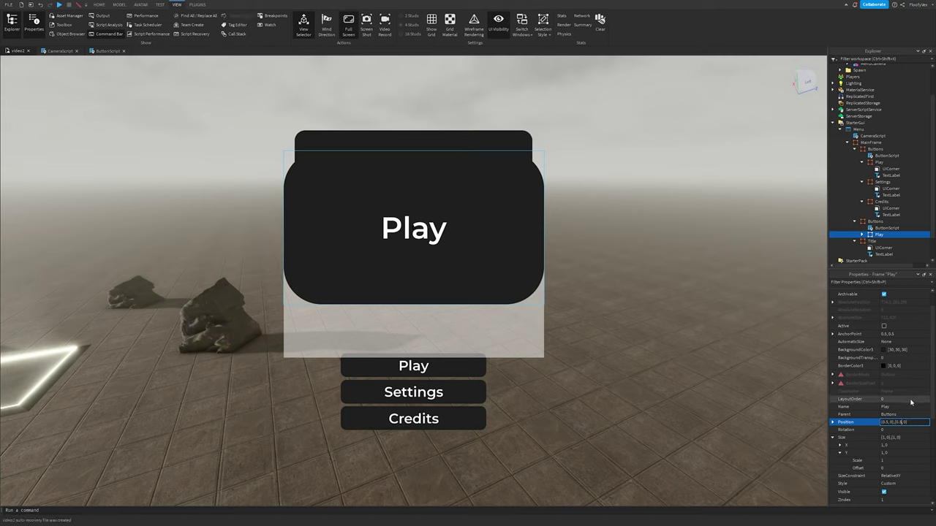
key(Return)
Step: Set the large Play frame's CornerRadius to 0.05, 0 and shrink its text label to about 677 x 53 pixels near the frame's upper edge
click(863, 233)
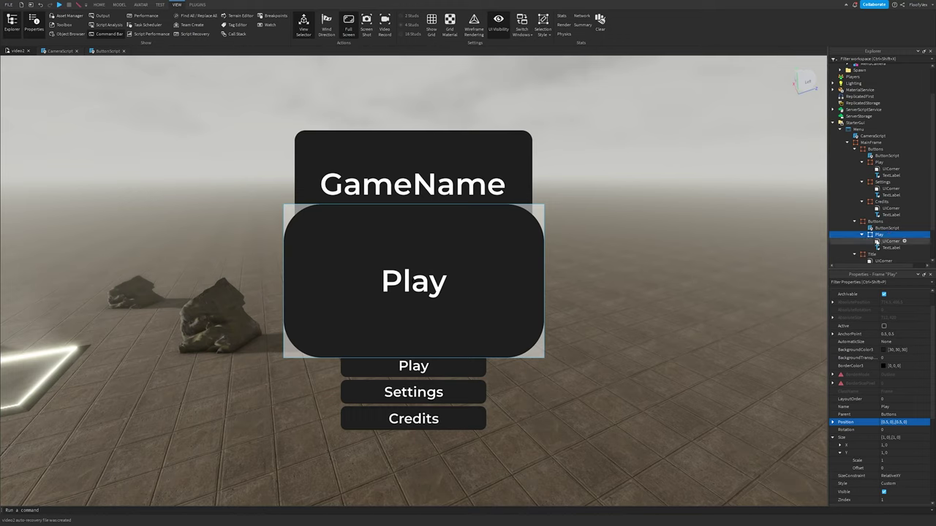
click(891, 240)
click(889, 301)
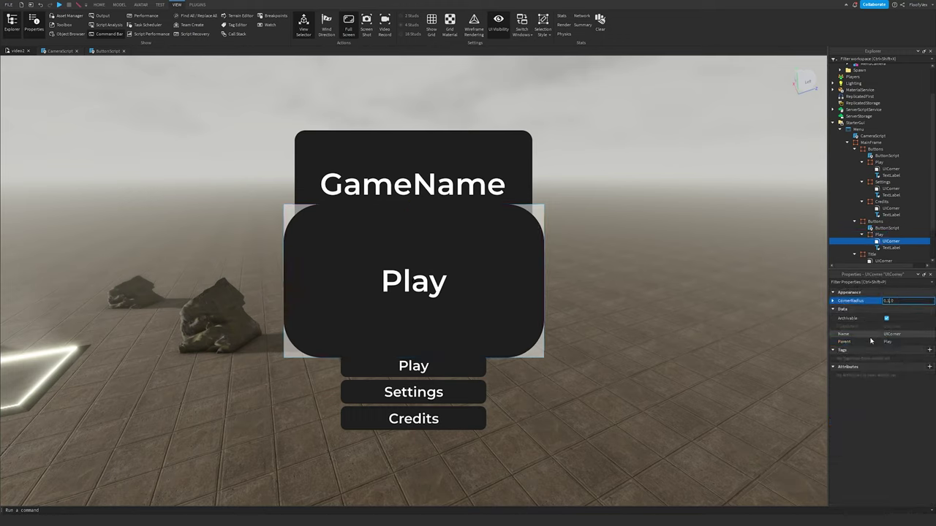
text(0.05)
key(Return)
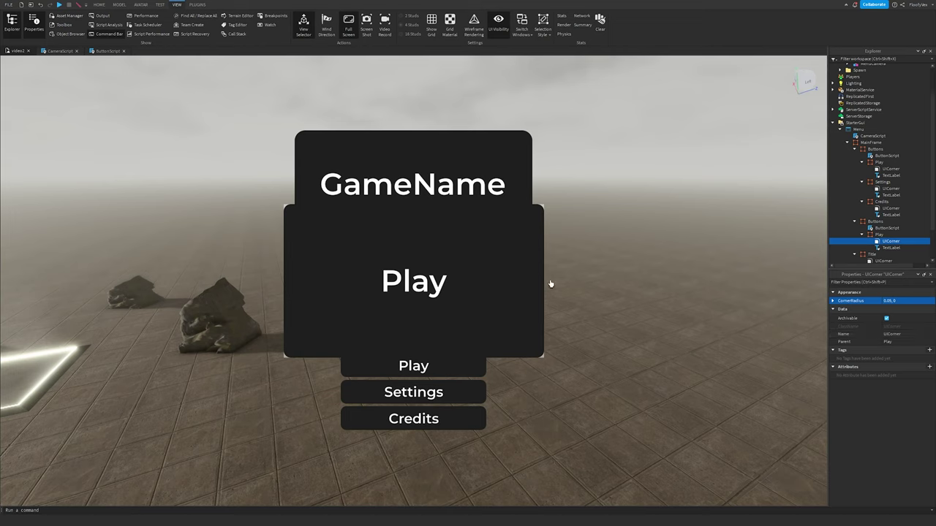
click(883, 248)
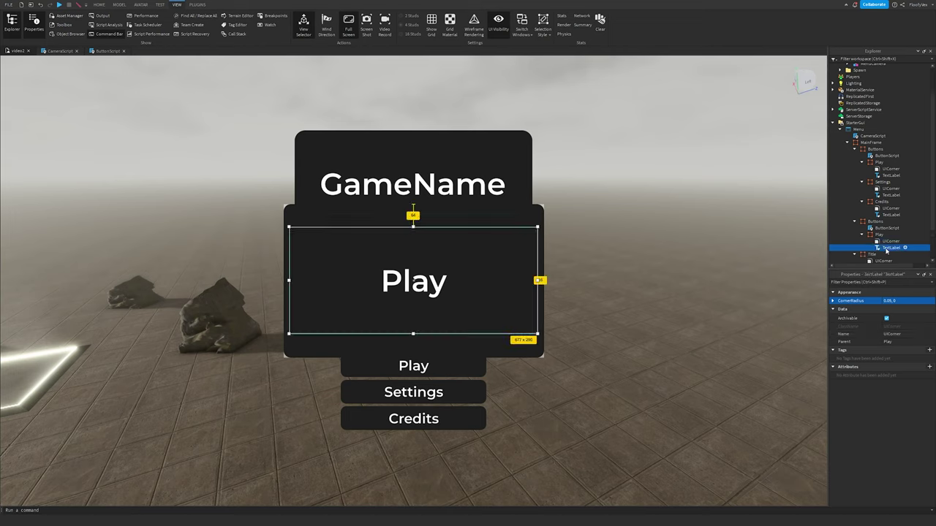
drag(417, 315, 430, 231)
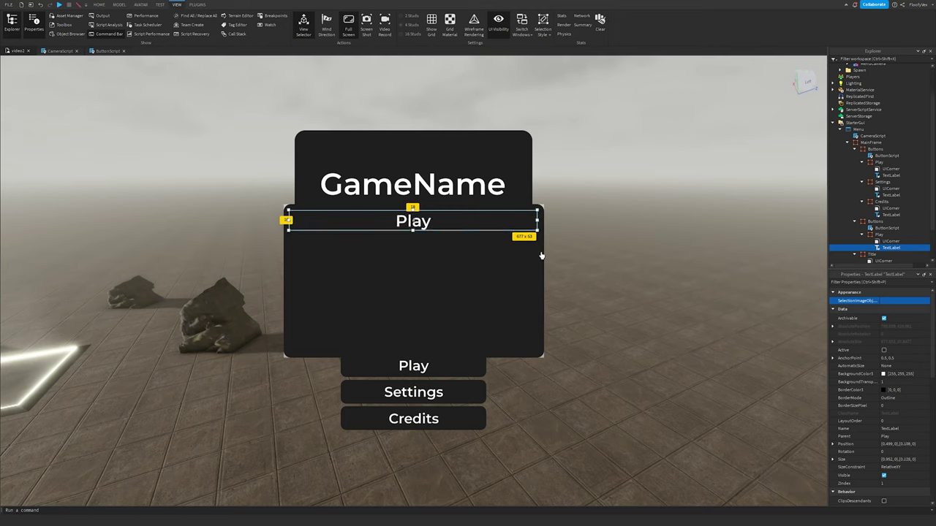
Step: Rename the duplicated Buttons frame as Popups and the Play frame inside it as Settings
click(865, 221)
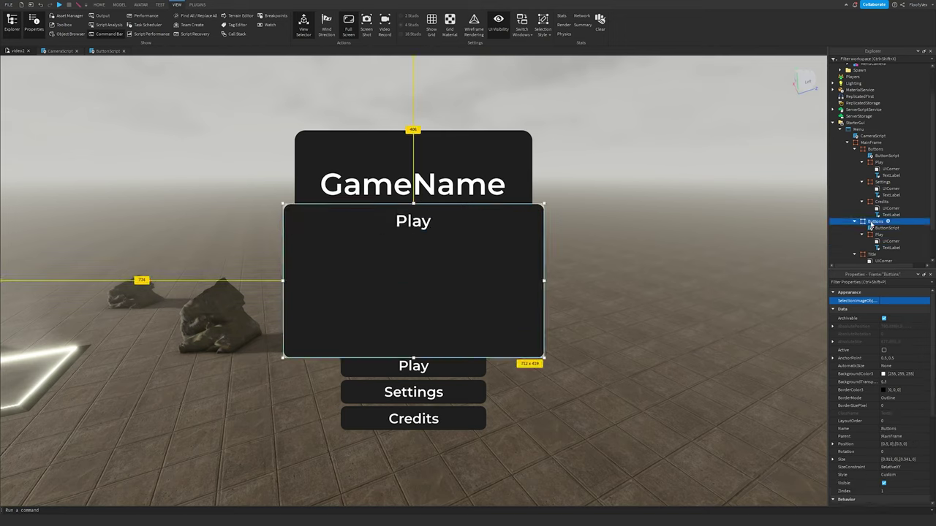
click(870, 222)
key(Return)
click(878, 234)
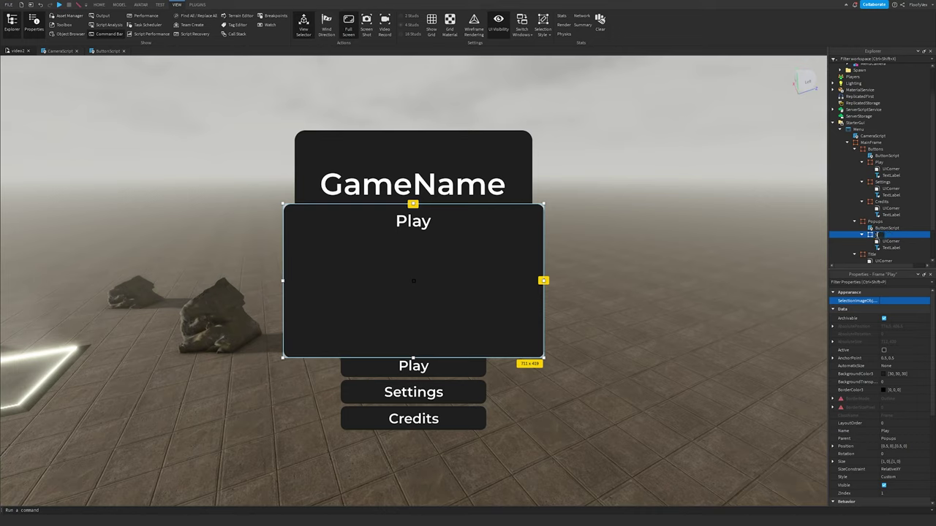
text(Settings)
key(Return)
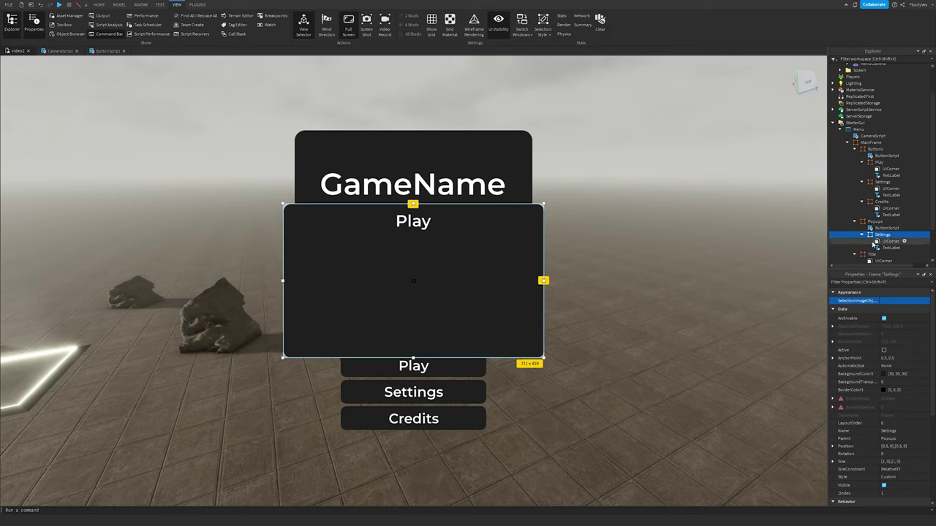
Step: Position the popup's text label at {0.5, 0},{0.091, 0} and change its text to Settings
click(891, 247)
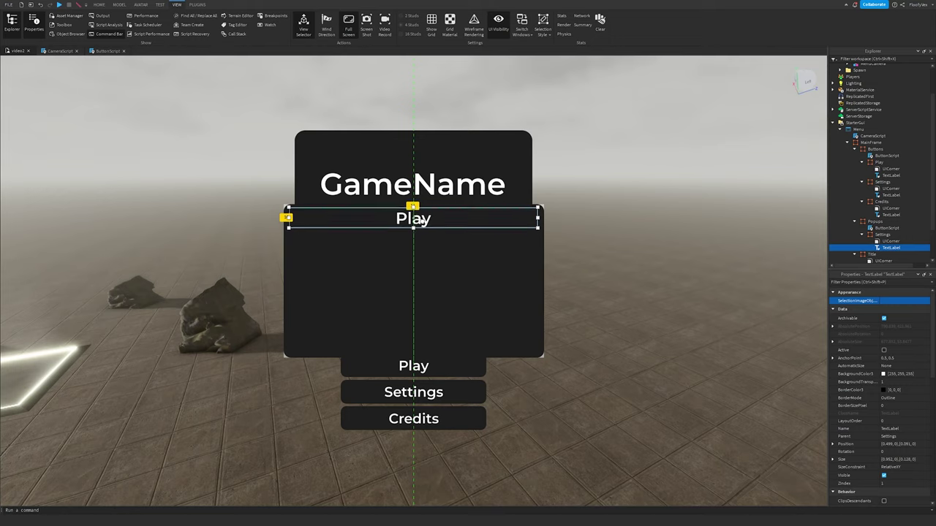
double_click(415, 218)
text(Settings)
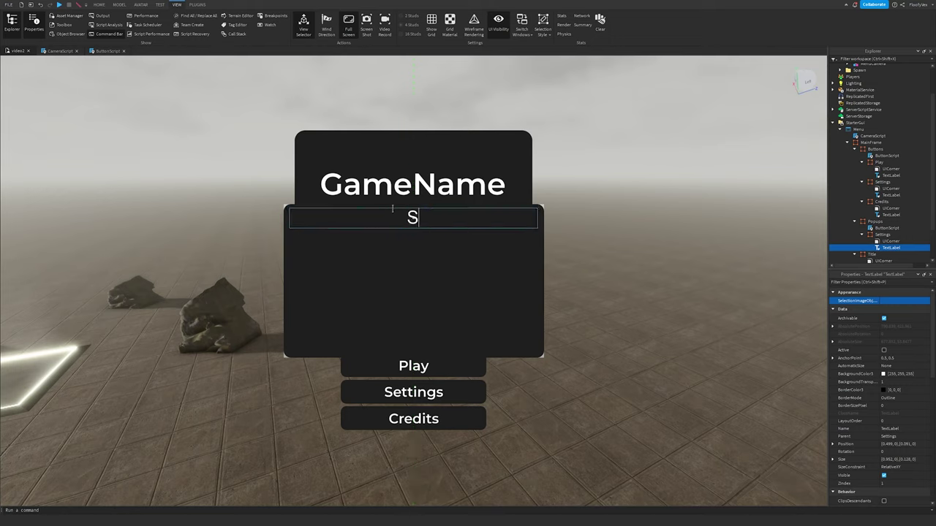
key(Return)
Step: Hide the original Buttons frame and the Title frame by turning off their Visible property
click(873, 149)
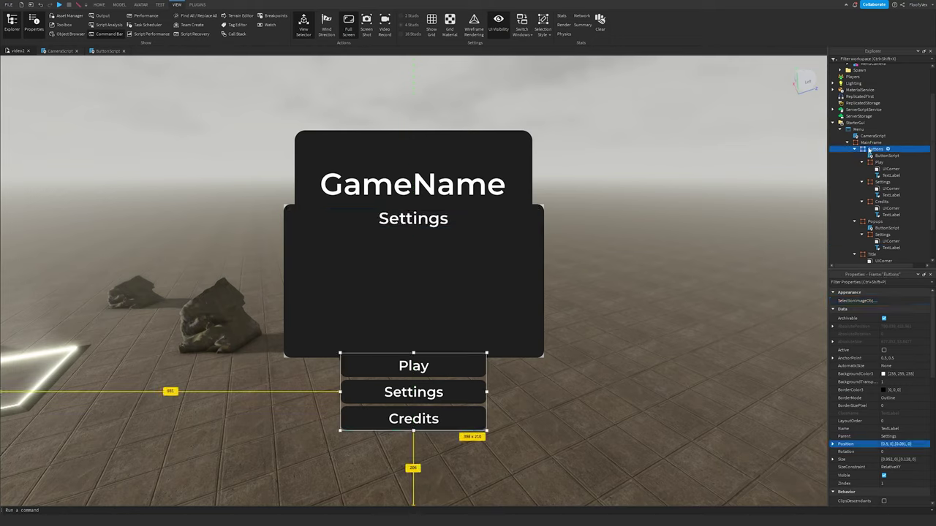
ctrl+click(871, 254)
scroll(899, 421, down, 3)
scroll(899, 420, down, 1)
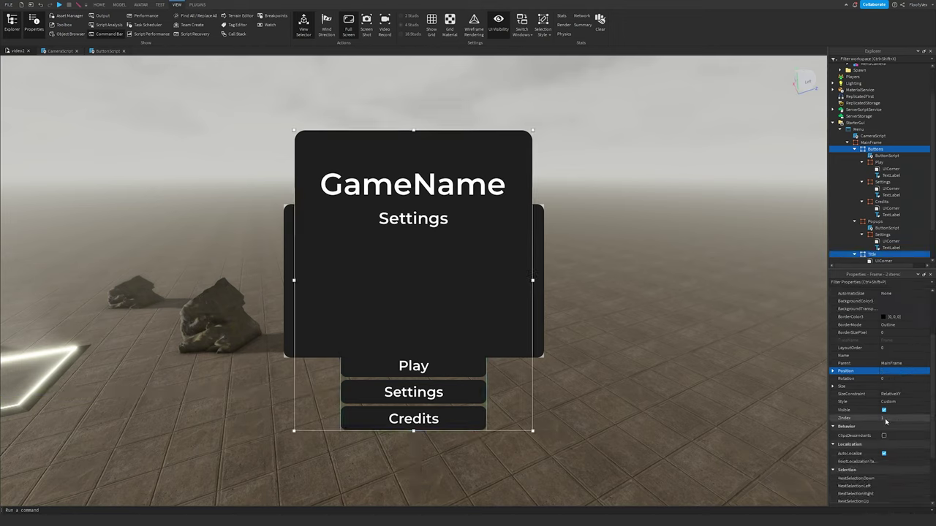
click(883, 410)
click(745, 346)
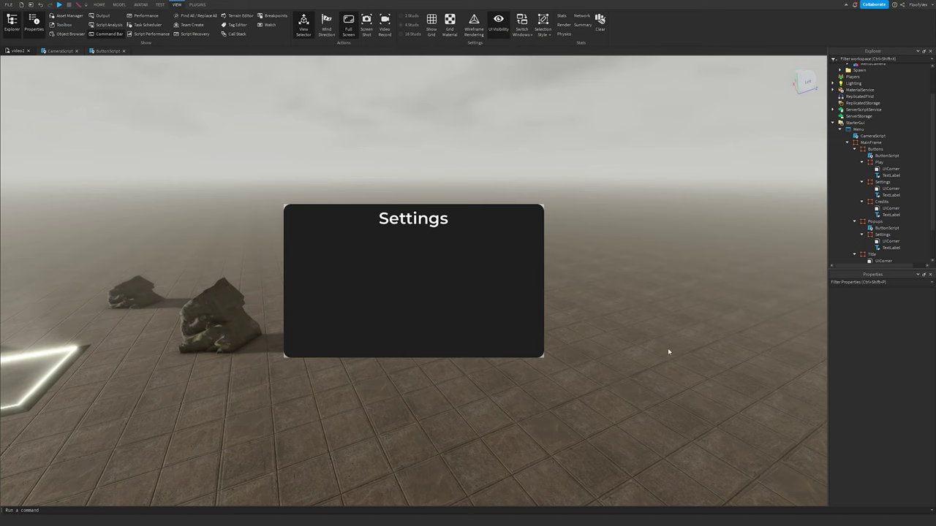
Step: Duplicate the original Play button into the Settings popup and set the copy's BackgroundColor3 to 40, 40, 40
scroll(877, 208, down, 2)
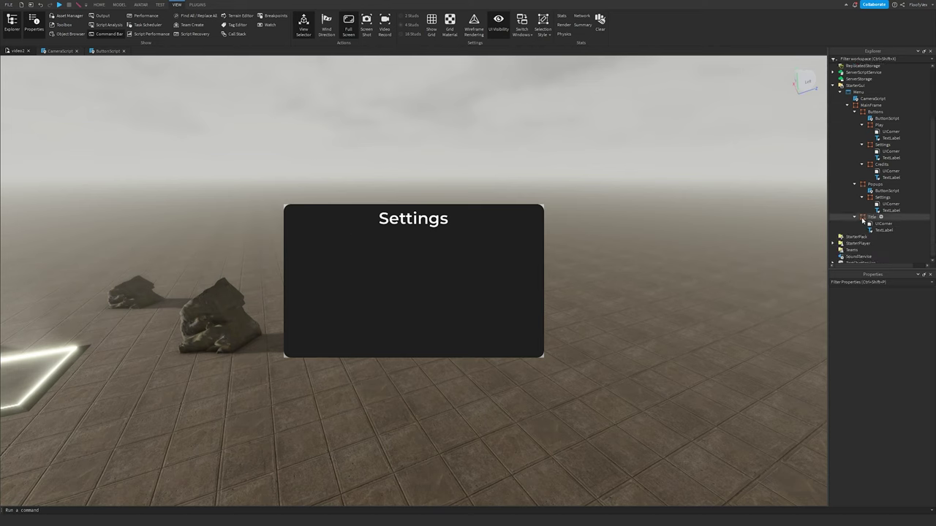
click(879, 125)
key(ctrl+d)
drag(879, 146, 880, 198)
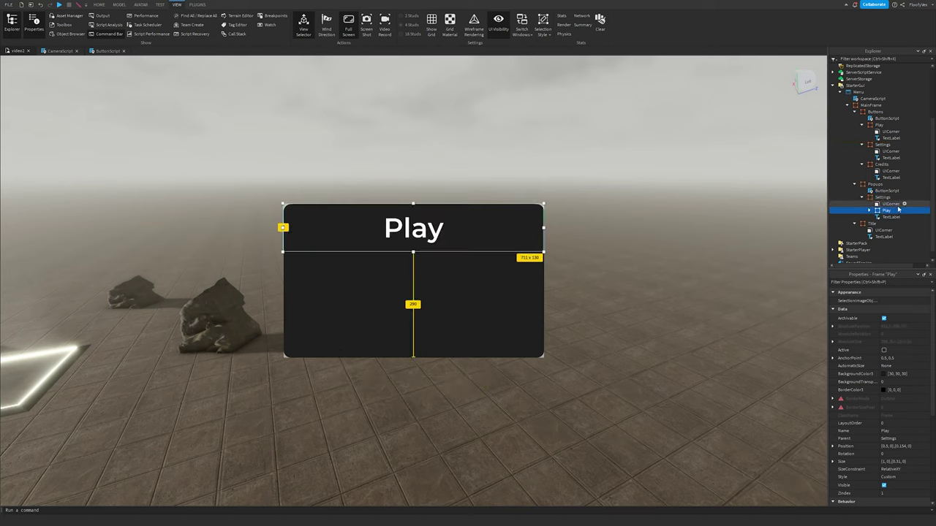
click(884, 374)
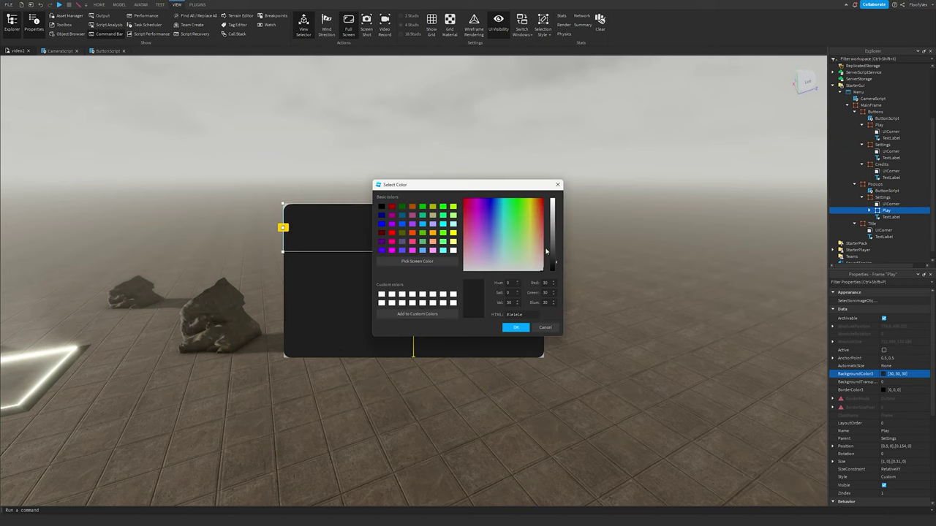
click(516, 326)
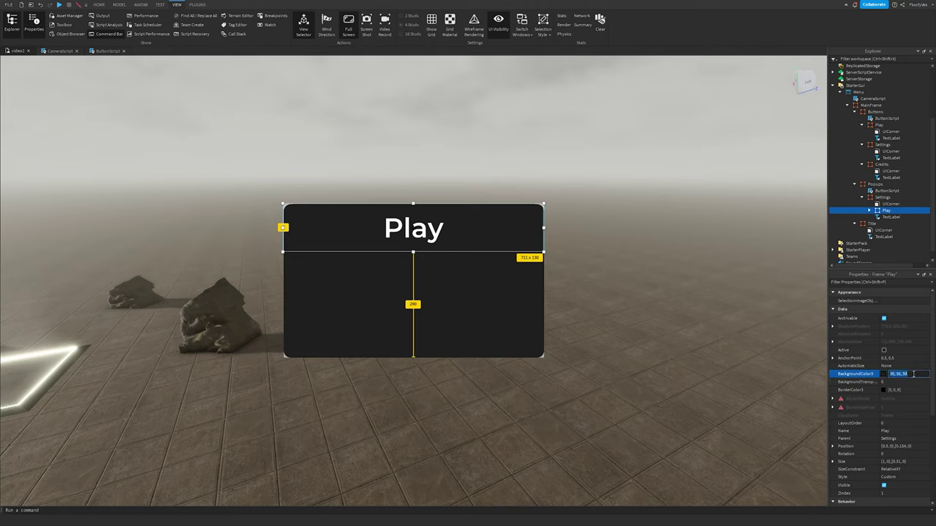
Step: Move the copied button to the popup's lower-right corner, shrink it to about 168 x 51 pixels, and rename it Back
drag(541, 252, 534, 354)
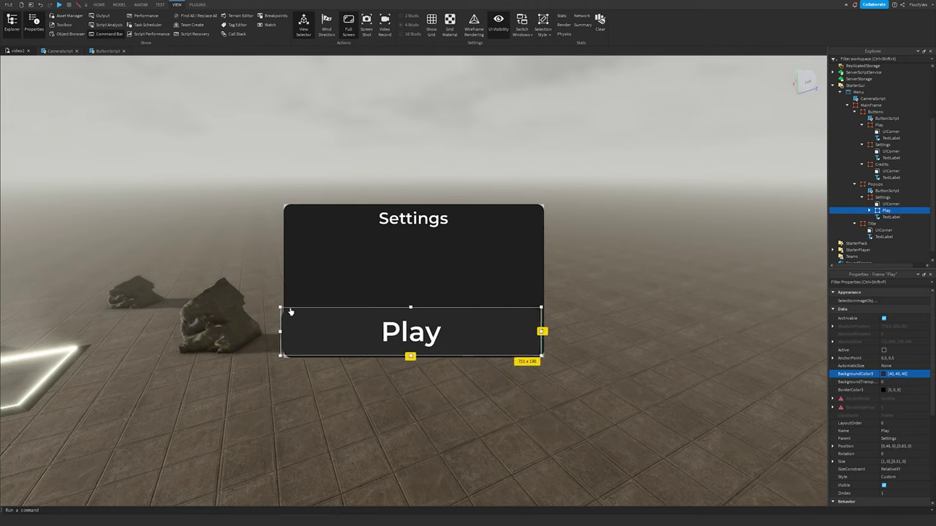
drag(279, 306, 480, 336)
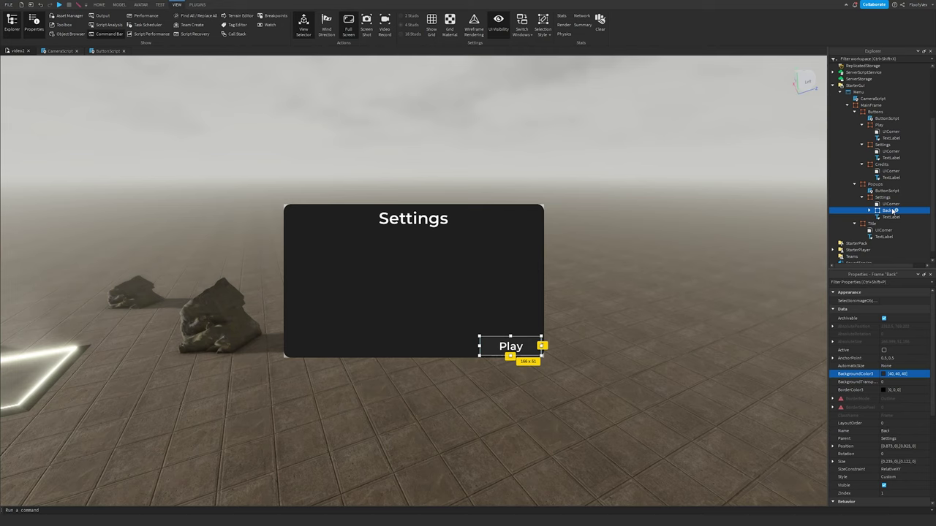
Step: Change the text of the Back button's label to Back
click(869, 210)
click(896, 223)
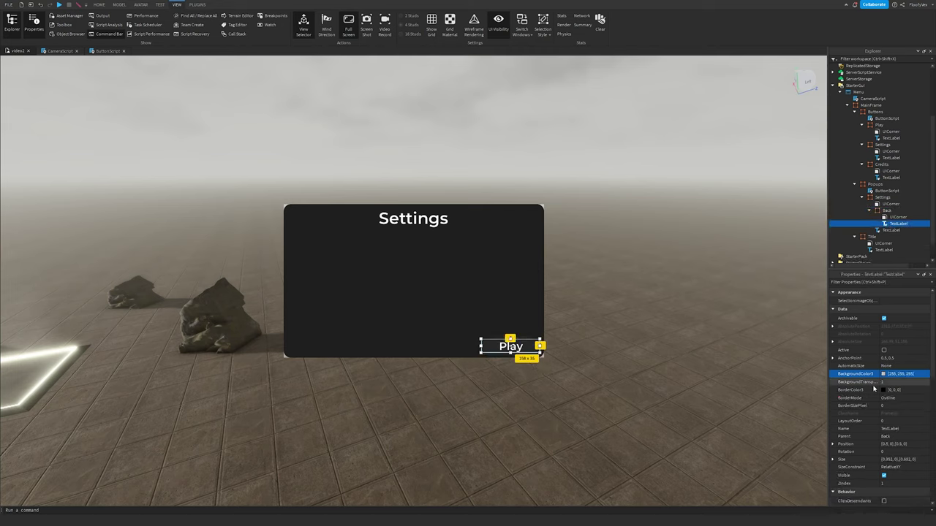
scroll(874, 395, down, 10)
click(899, 450)
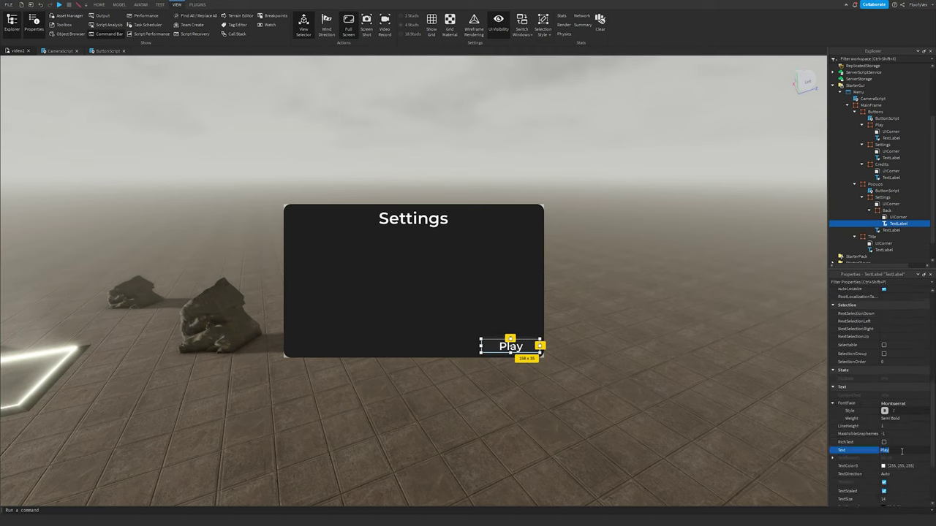
text(Back)
key(Return)
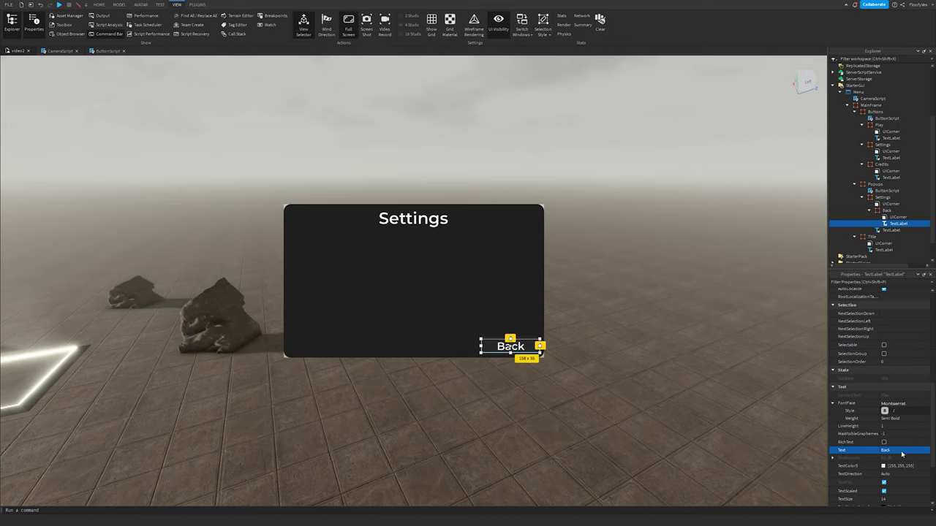
click(565, 331)
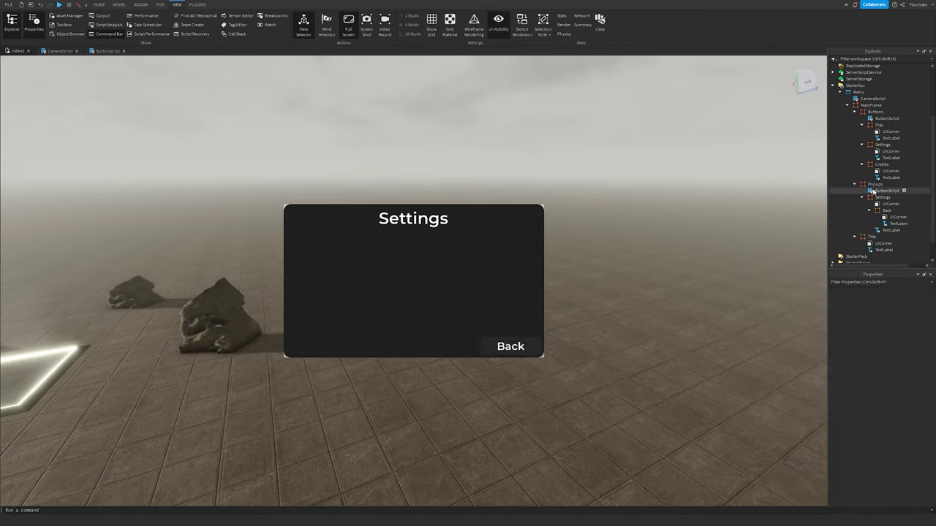
Step: Set the CornerRadius of the Back button's UICorner to 0.275, 0
click(897, 218)
click(889, 301)
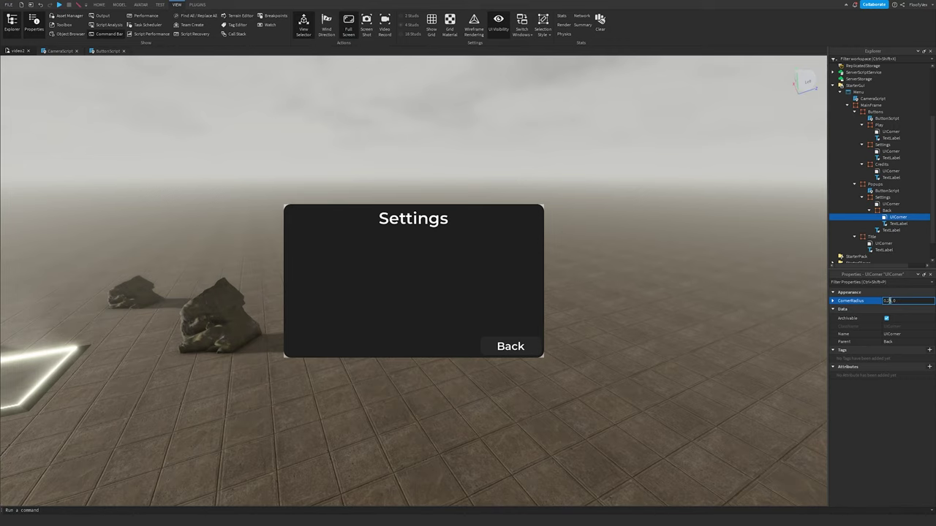
key(Return)
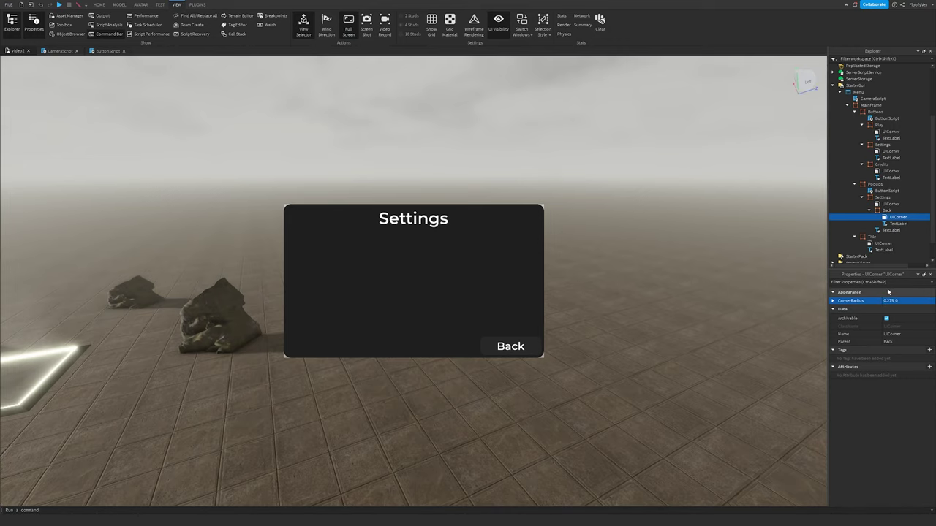